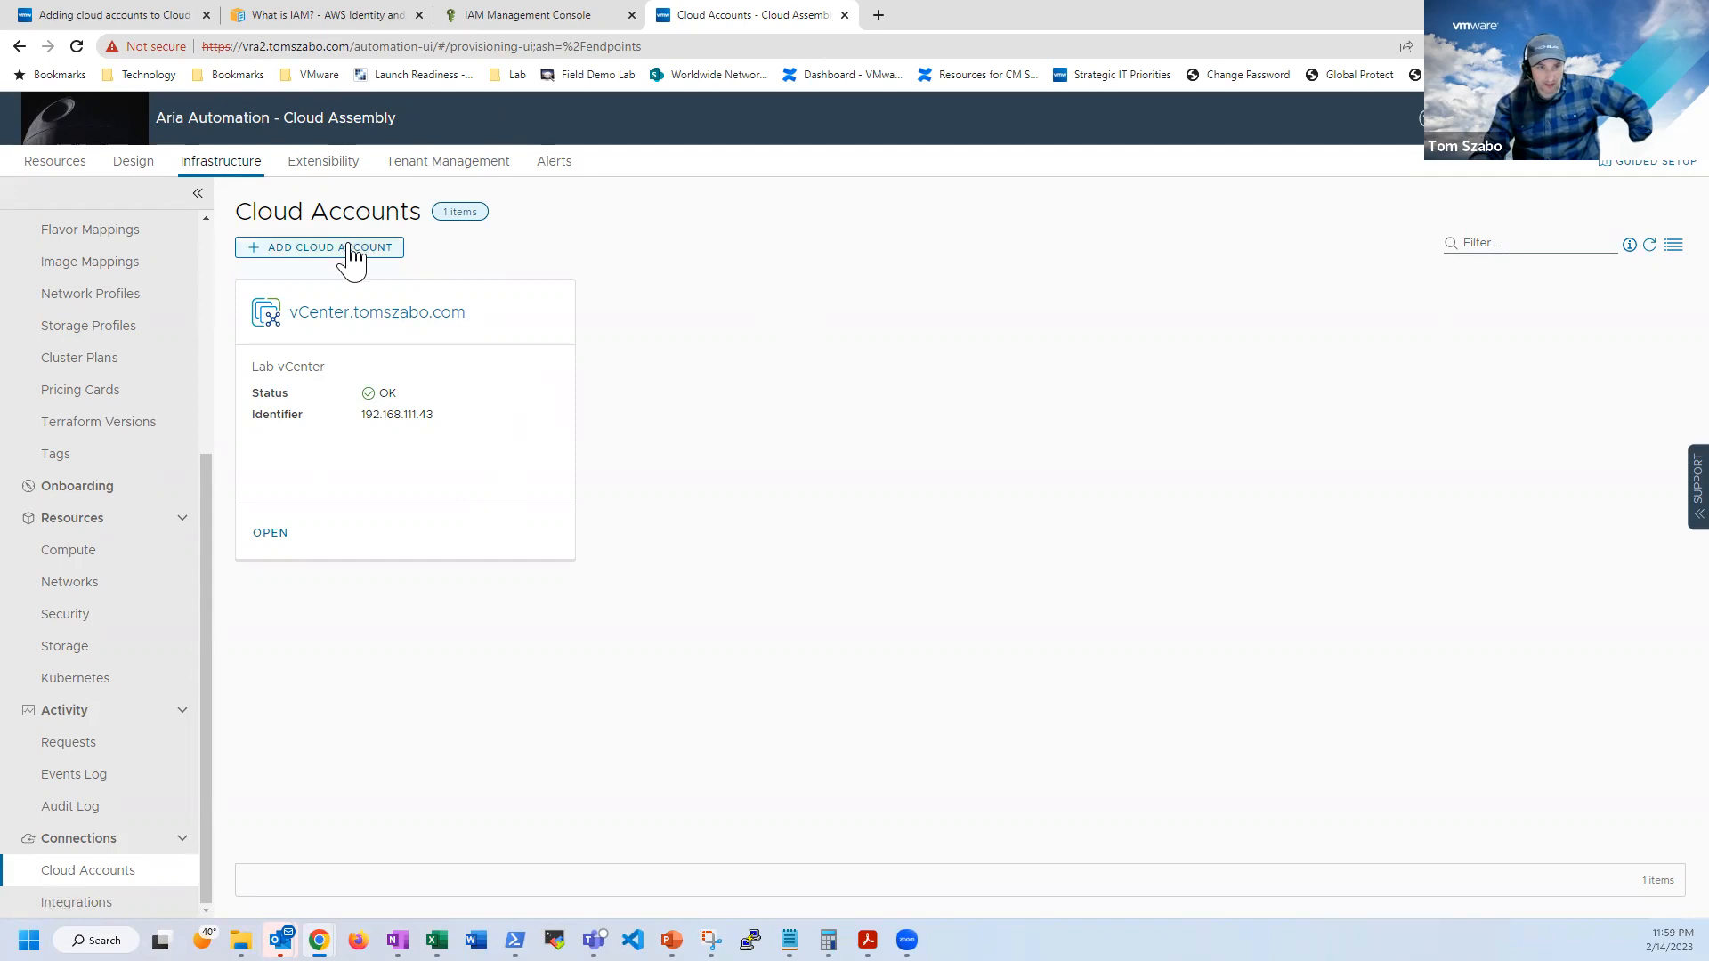
# - Add a new cloud account and choose Amazon Web Services as its type
pyautogui.click(327, 251)
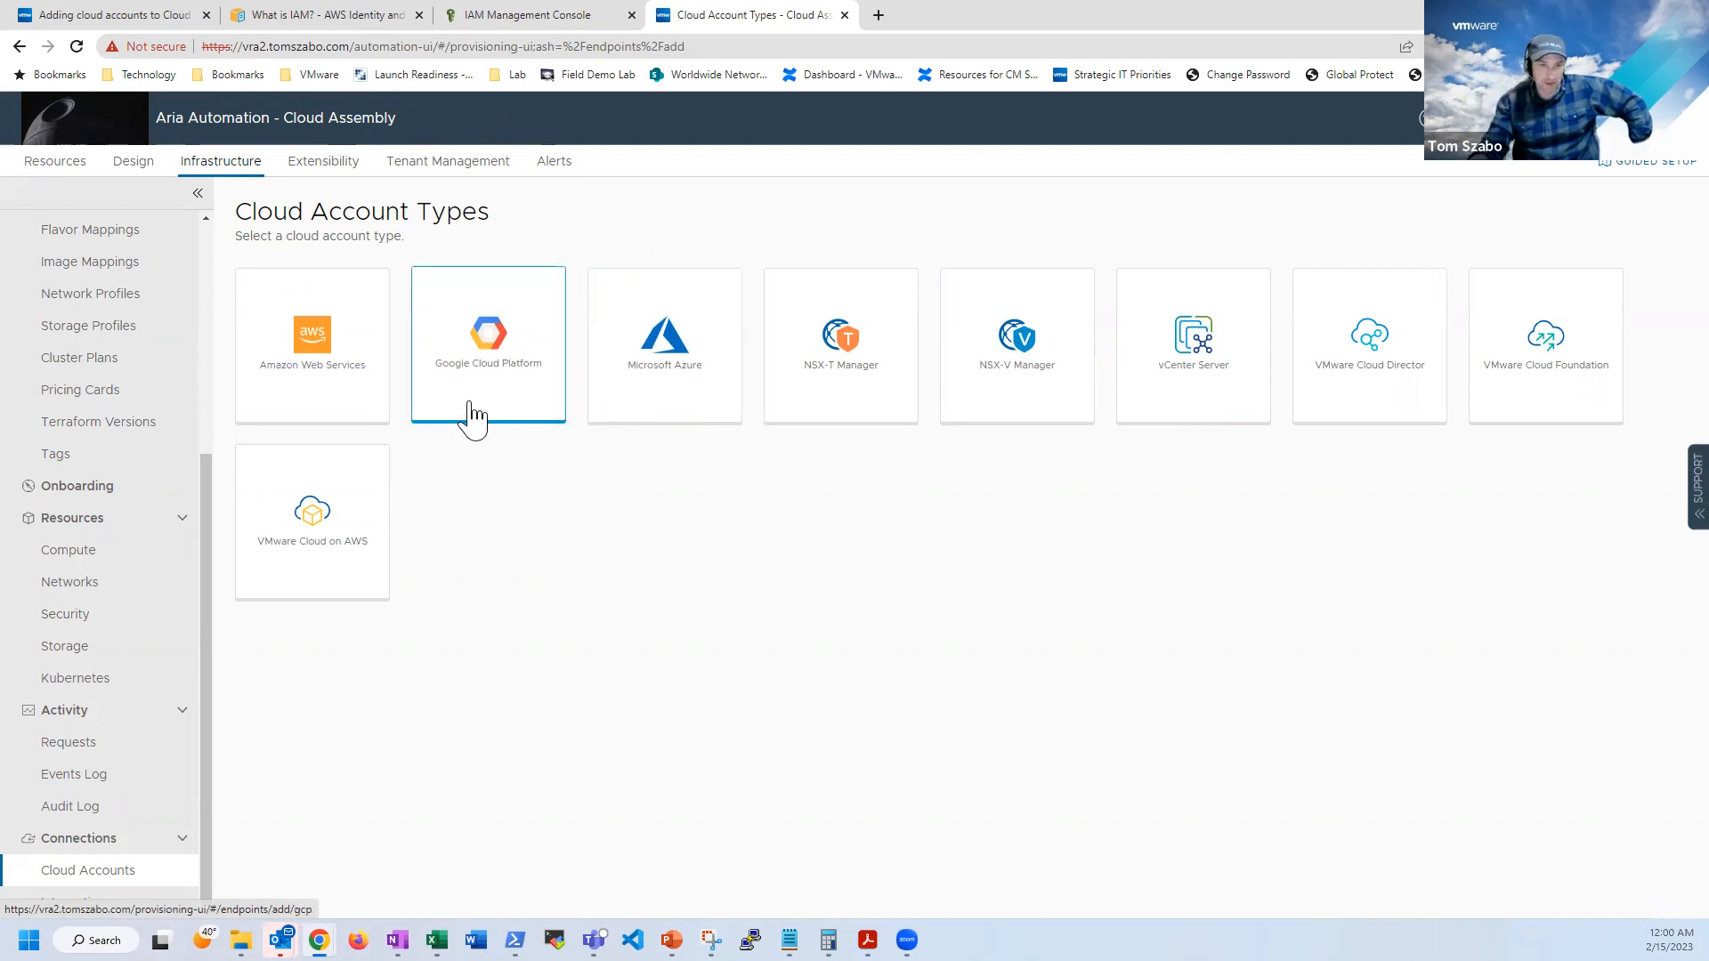
pyautogui.click(316, 400)
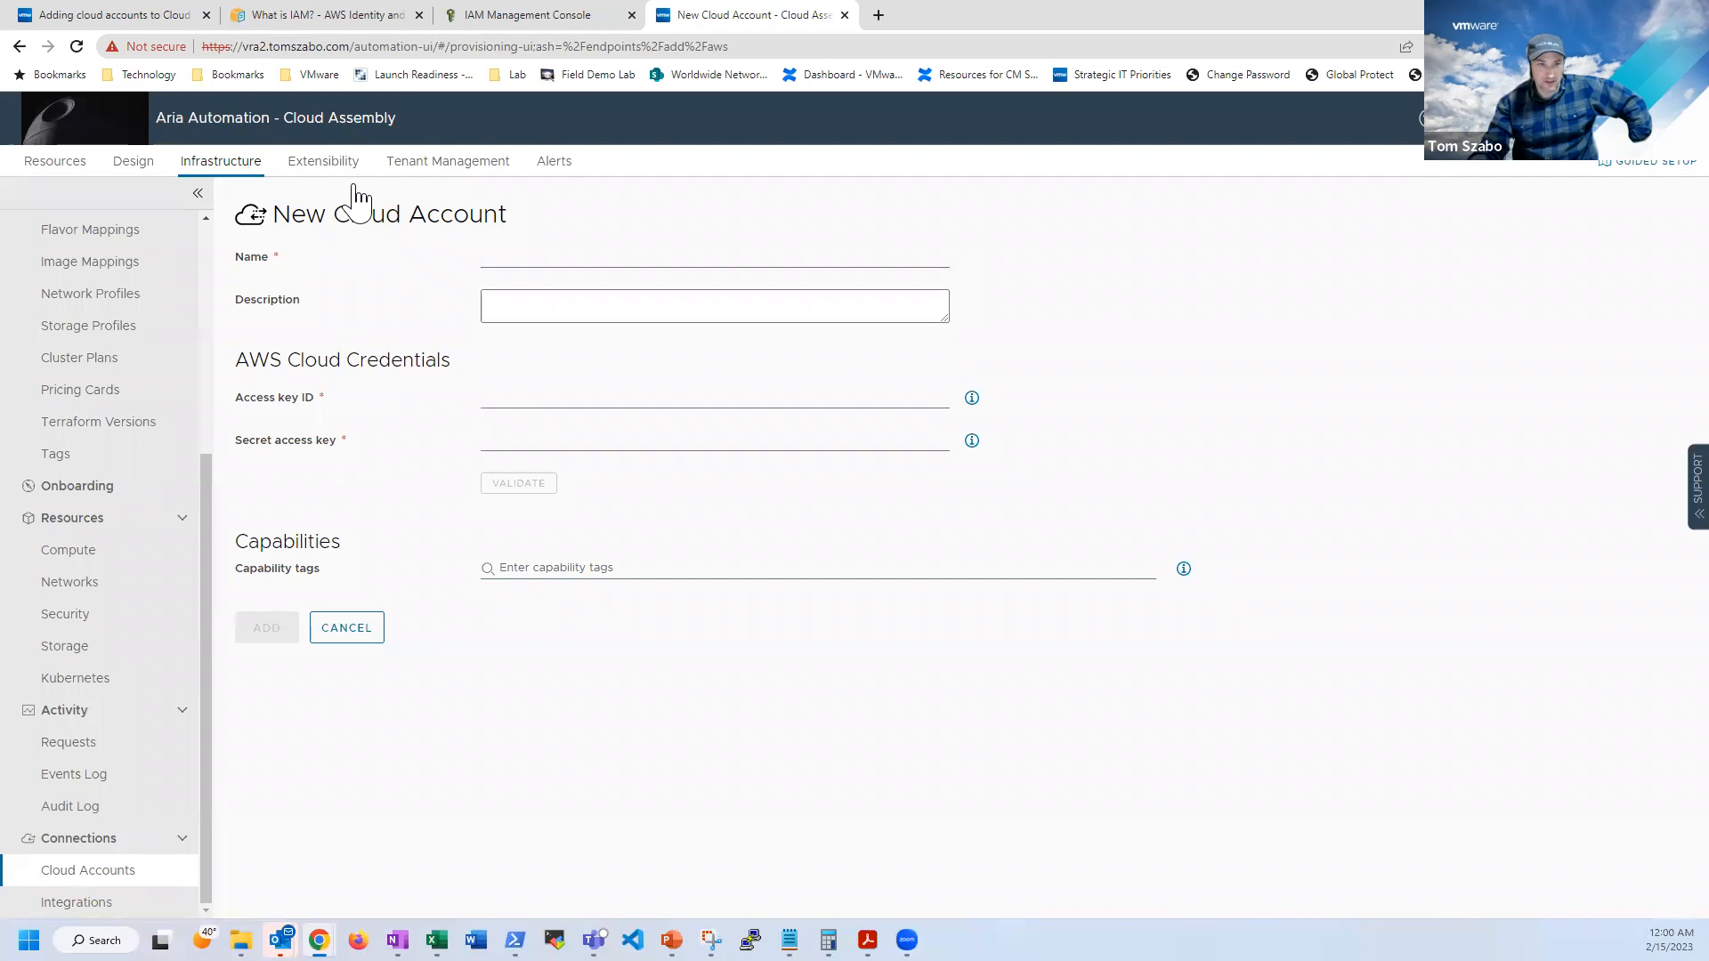
# - Name the account AWS-Lab, fixing its capitalisation, with description 'Lab access.'
pyautogui.click(614, 256)
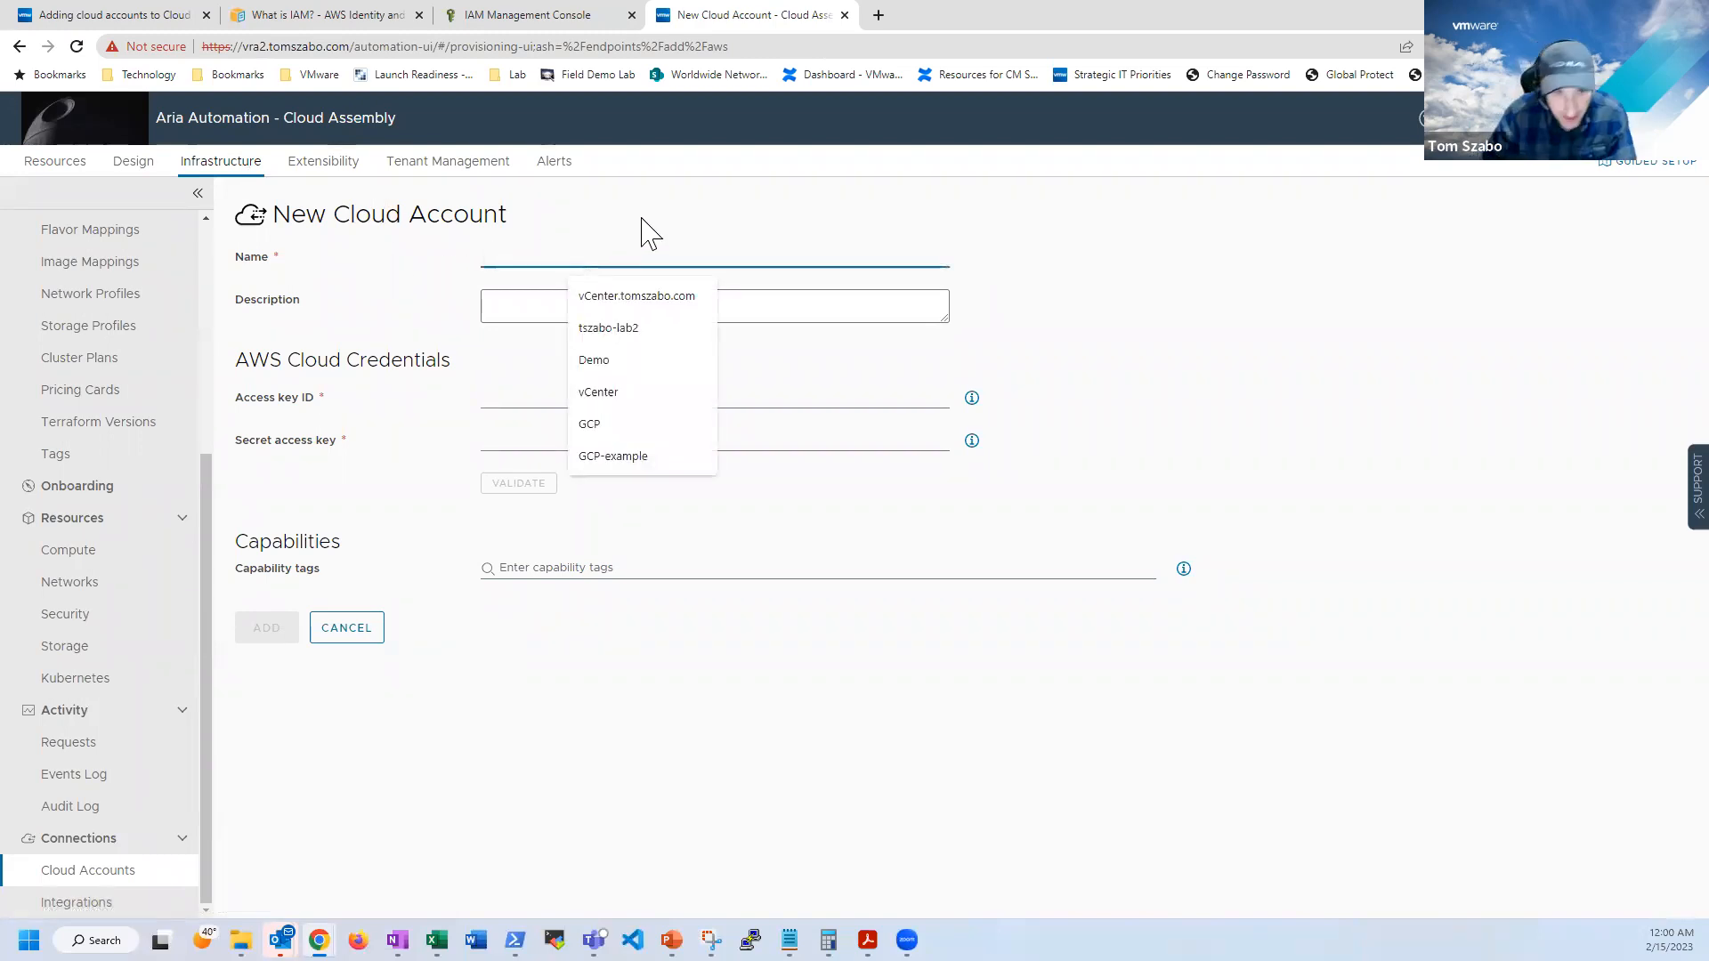
pyautogui.write('AWS')
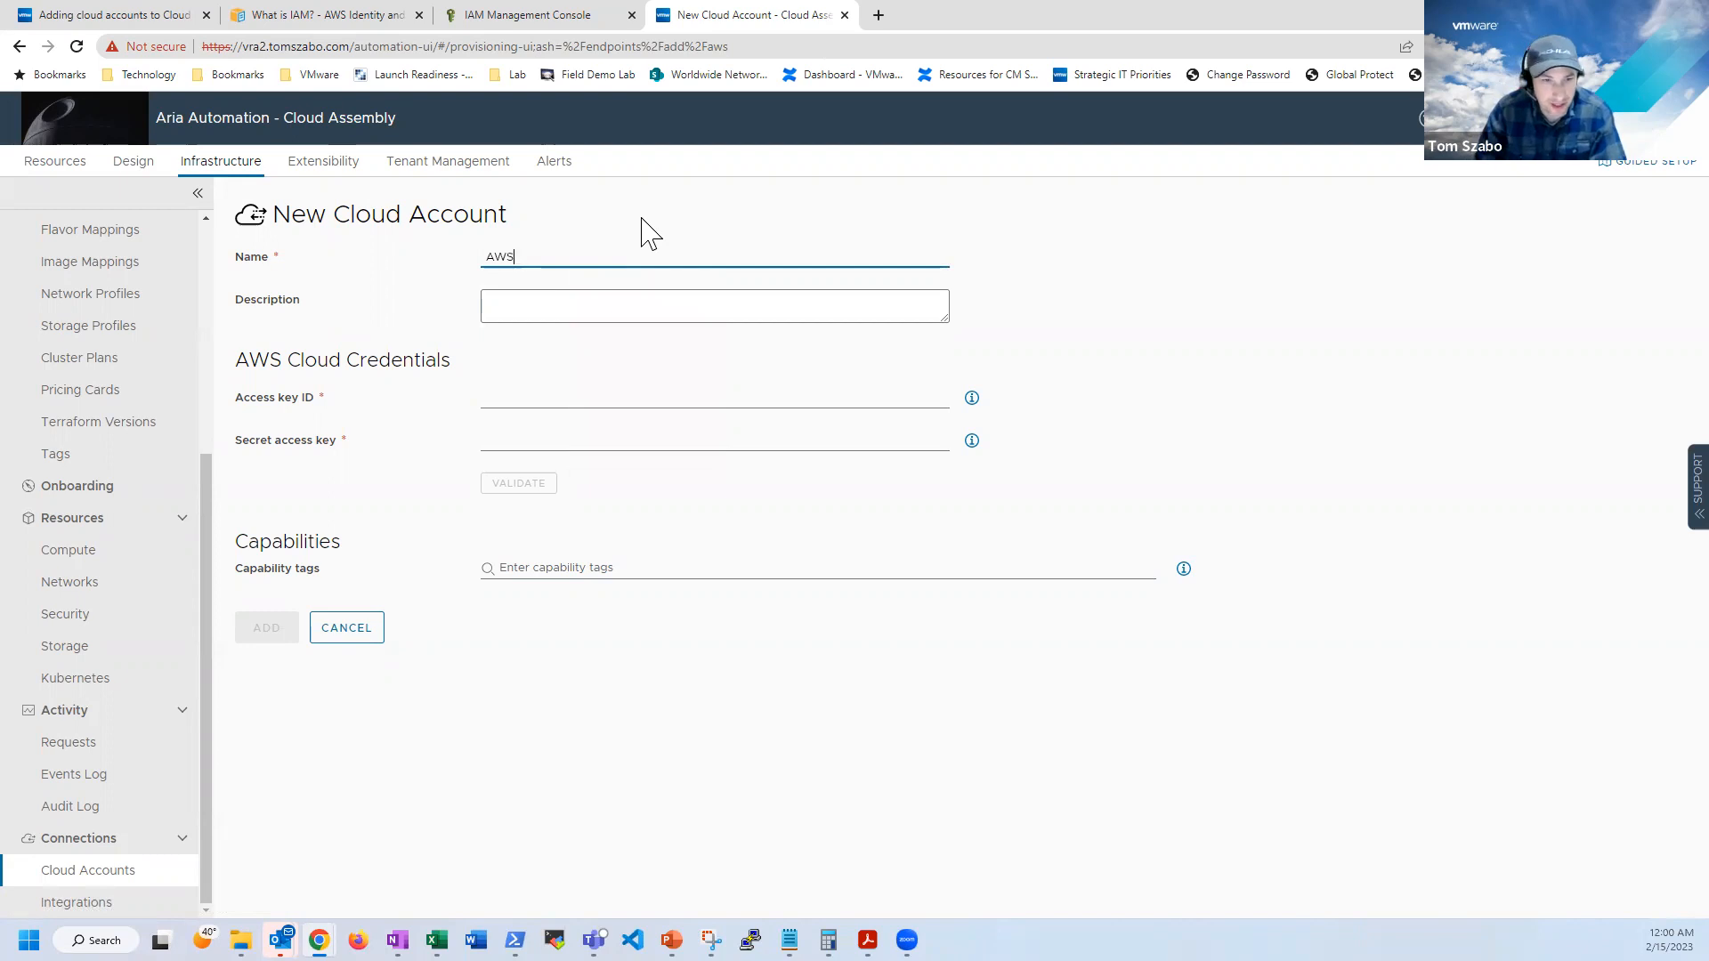
pyautogui.write('-LAb')
pyautogui.press('Tab')
pyautogui.hotkey('shift', 'Tab')
pyautogui.press('End')
pyautogui.write('ab')
pyautogui.press('Tab')
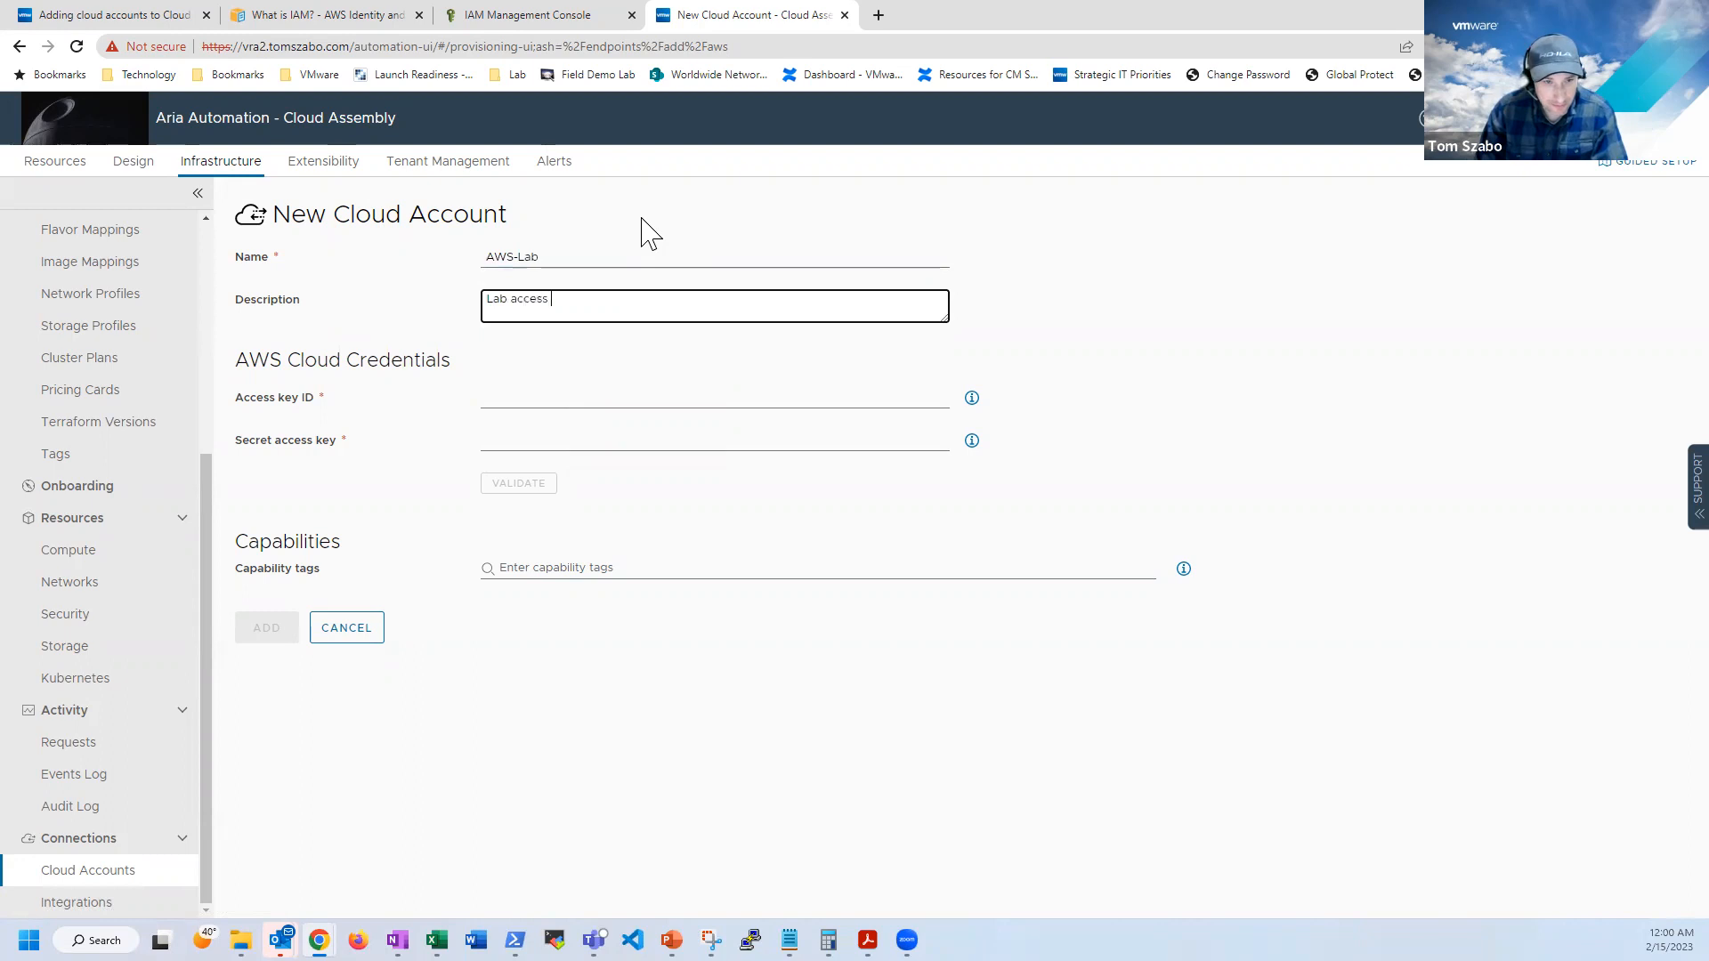
# - Paste the account's access key ID and secret access key
pyautogui.press('Tab')
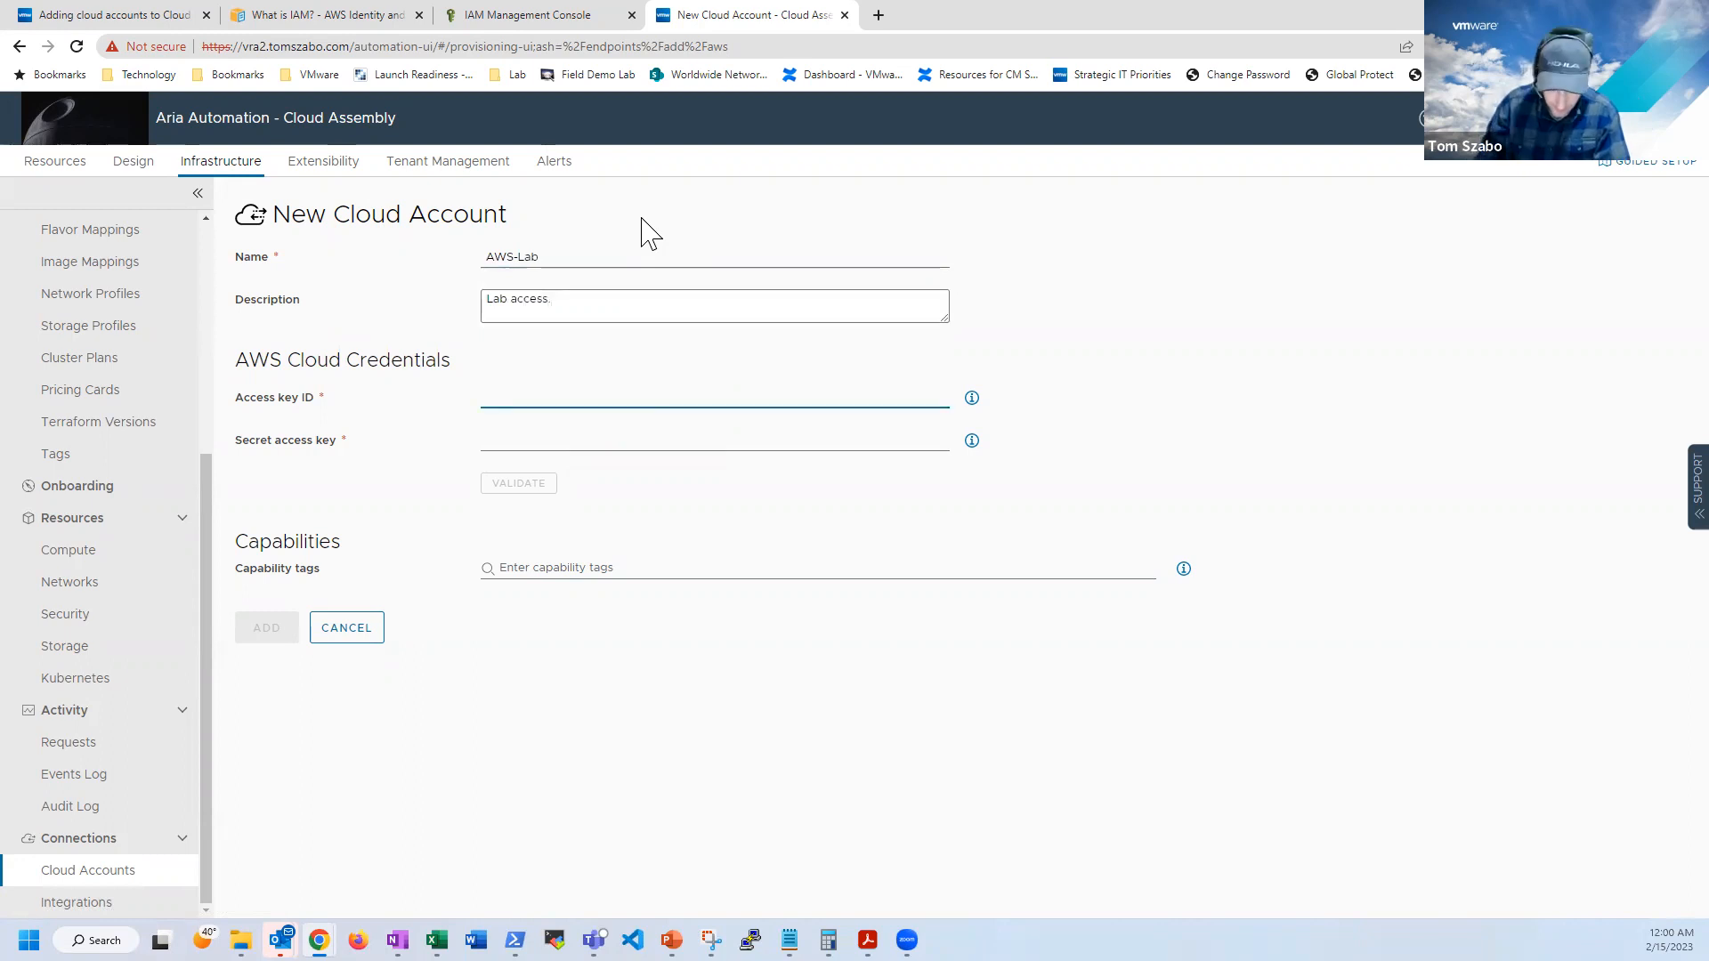
pyautogui.hotkey('ctrl', 'v')
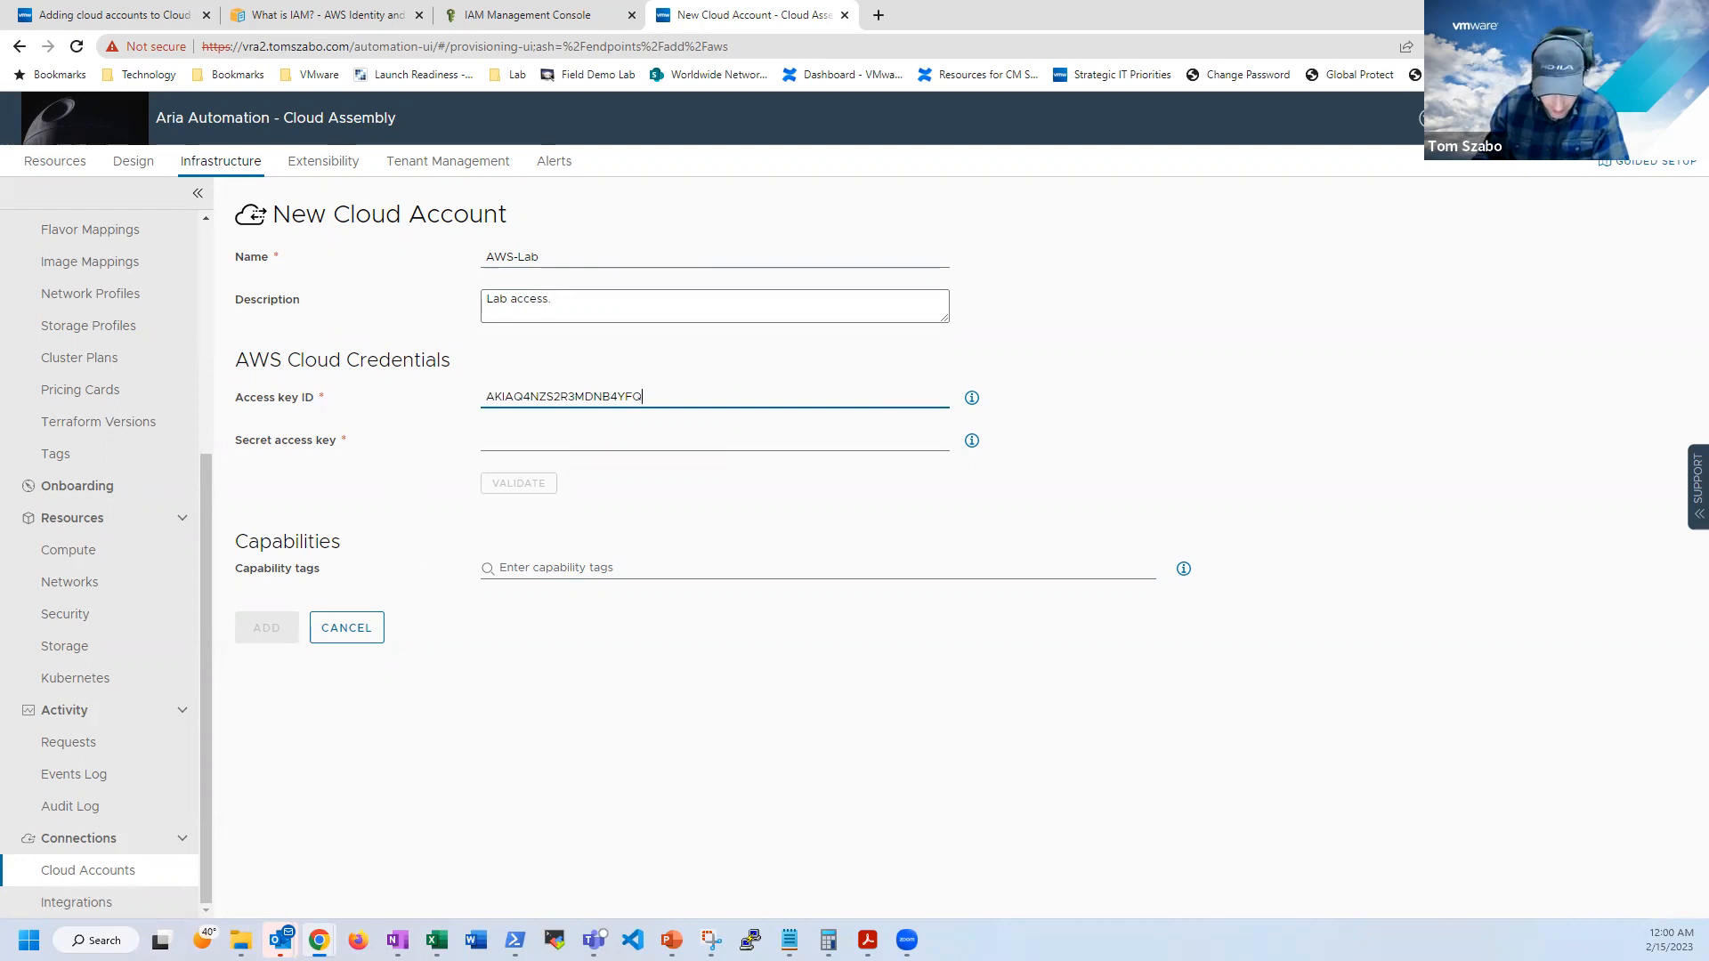
pyautogui.hotkey('alt', 'Tab')
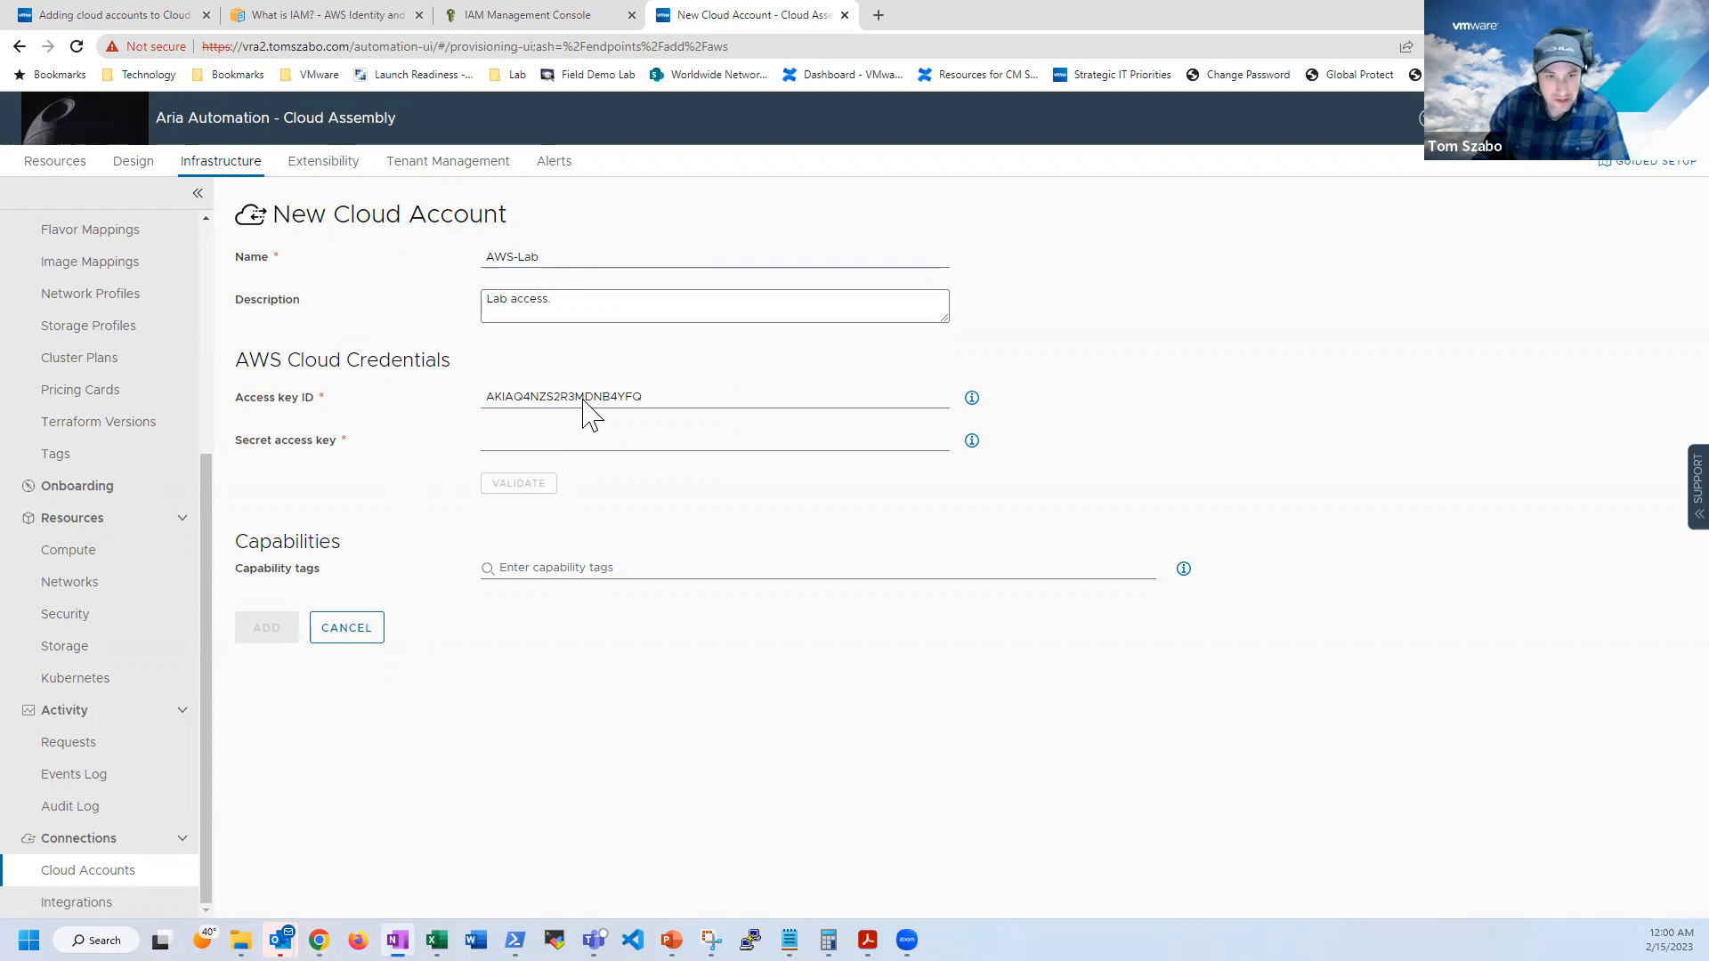
pyautogui.click(552, 448)
pyautogui.hotkey('ctrl', 'v')
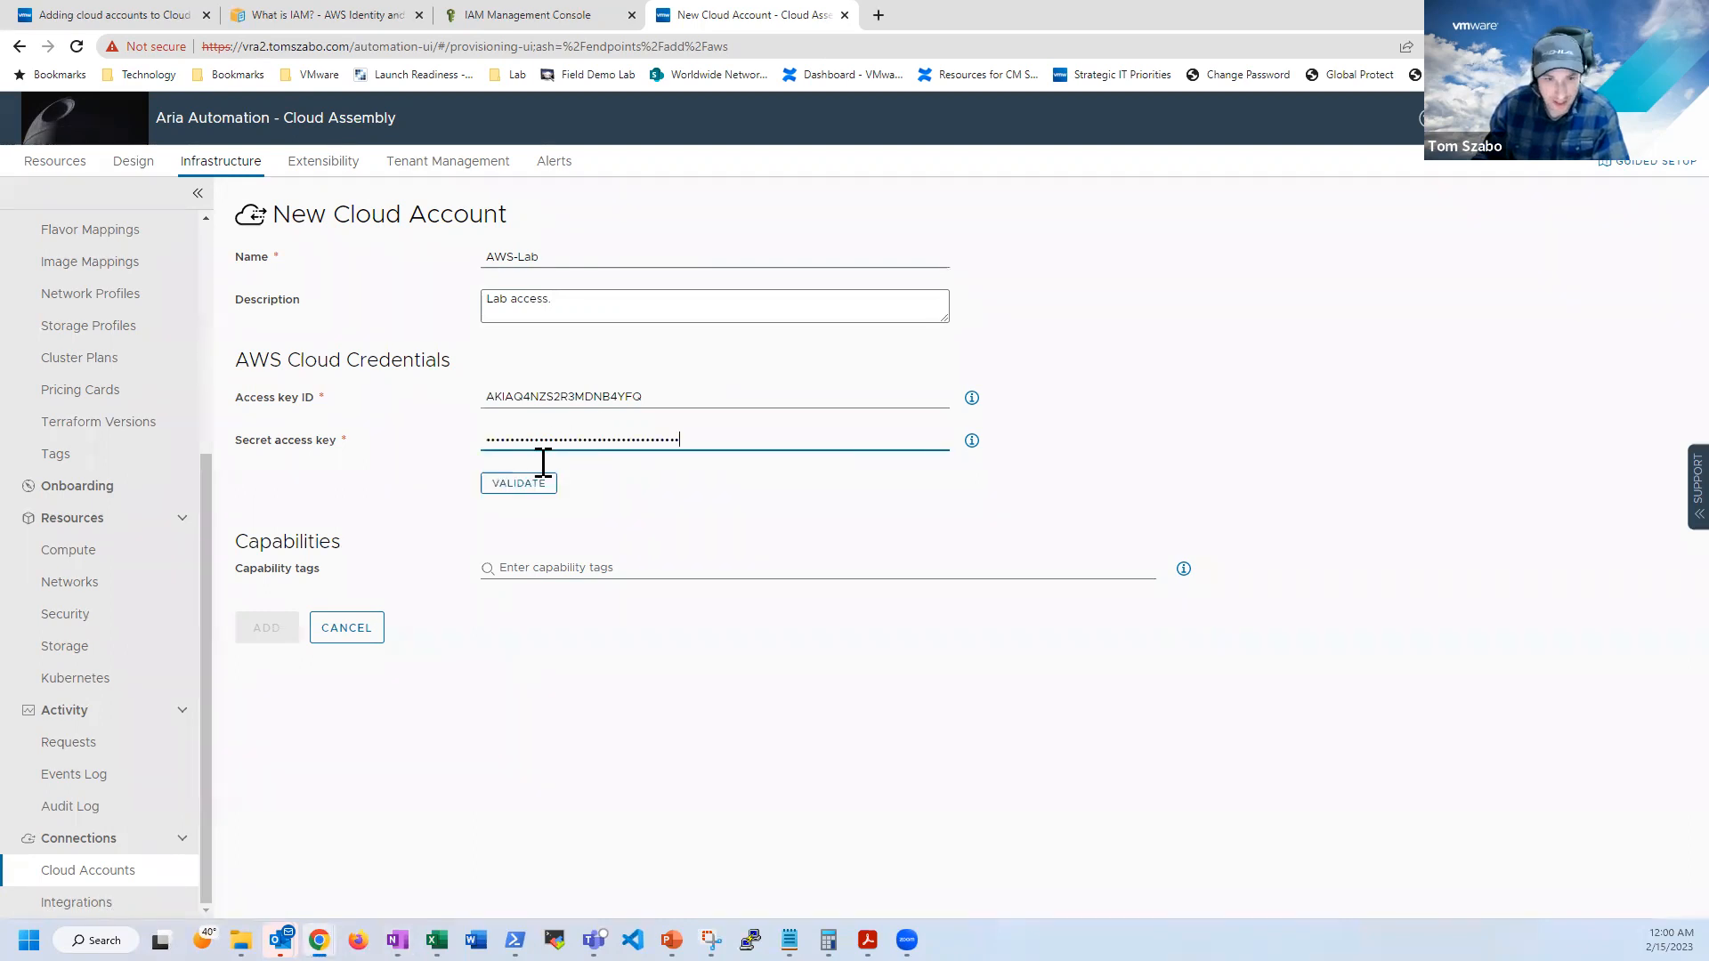
# - Validate the AWS-Lab credentials
pyautogui.click(519, 485)
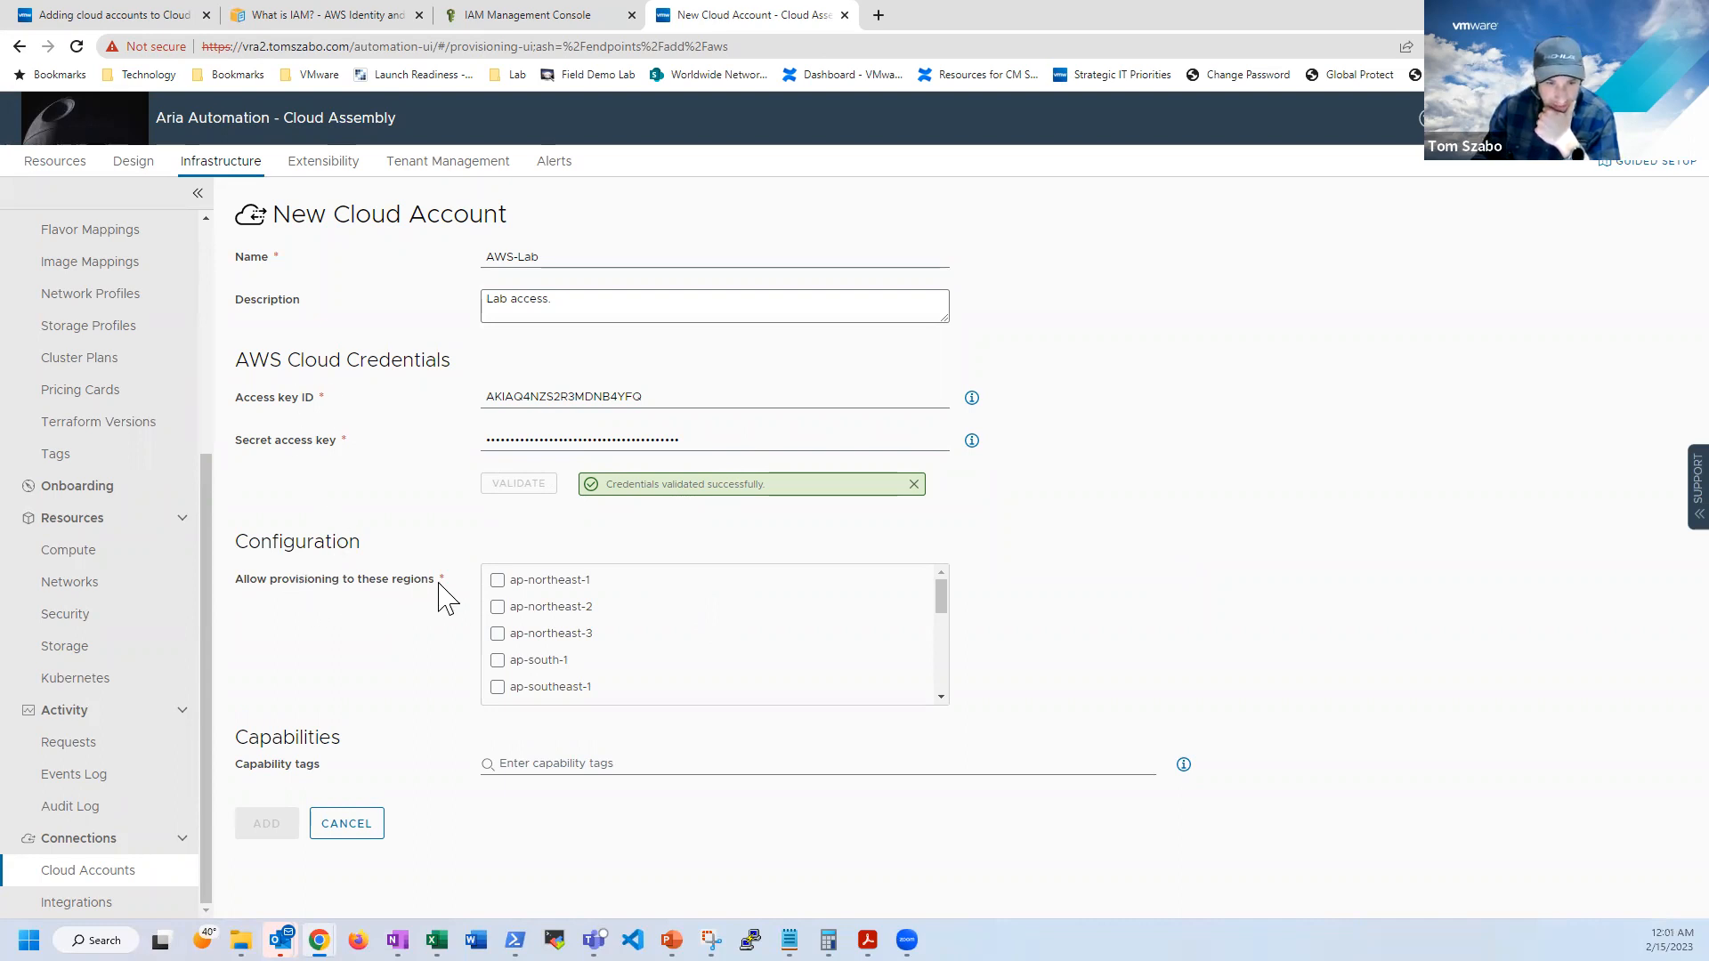
pyautogui.moveTo(944, 591); pyautogui.dragTo(943, 671)
pyautogui.scroll(5, 957, 612)
pyautogui.scroll(-5, 968, 643)
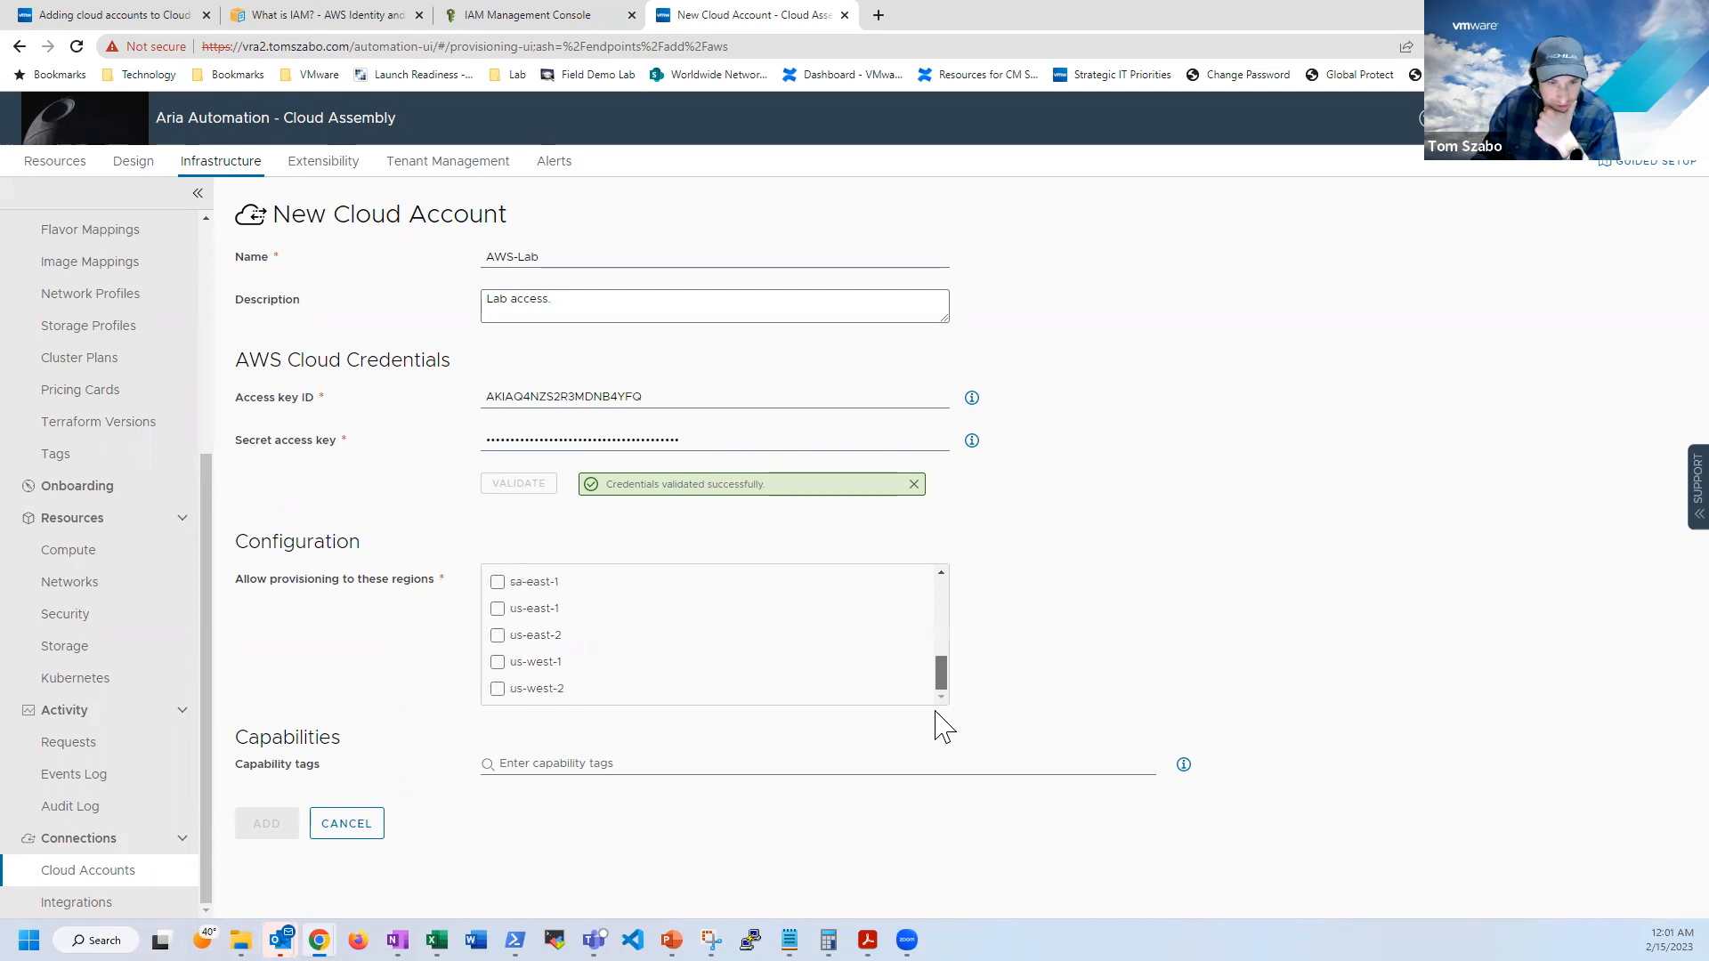
# - Allow only us-east-1, skip automatic cloud zone creation, and add the account
pyautogui.click(497, 610)
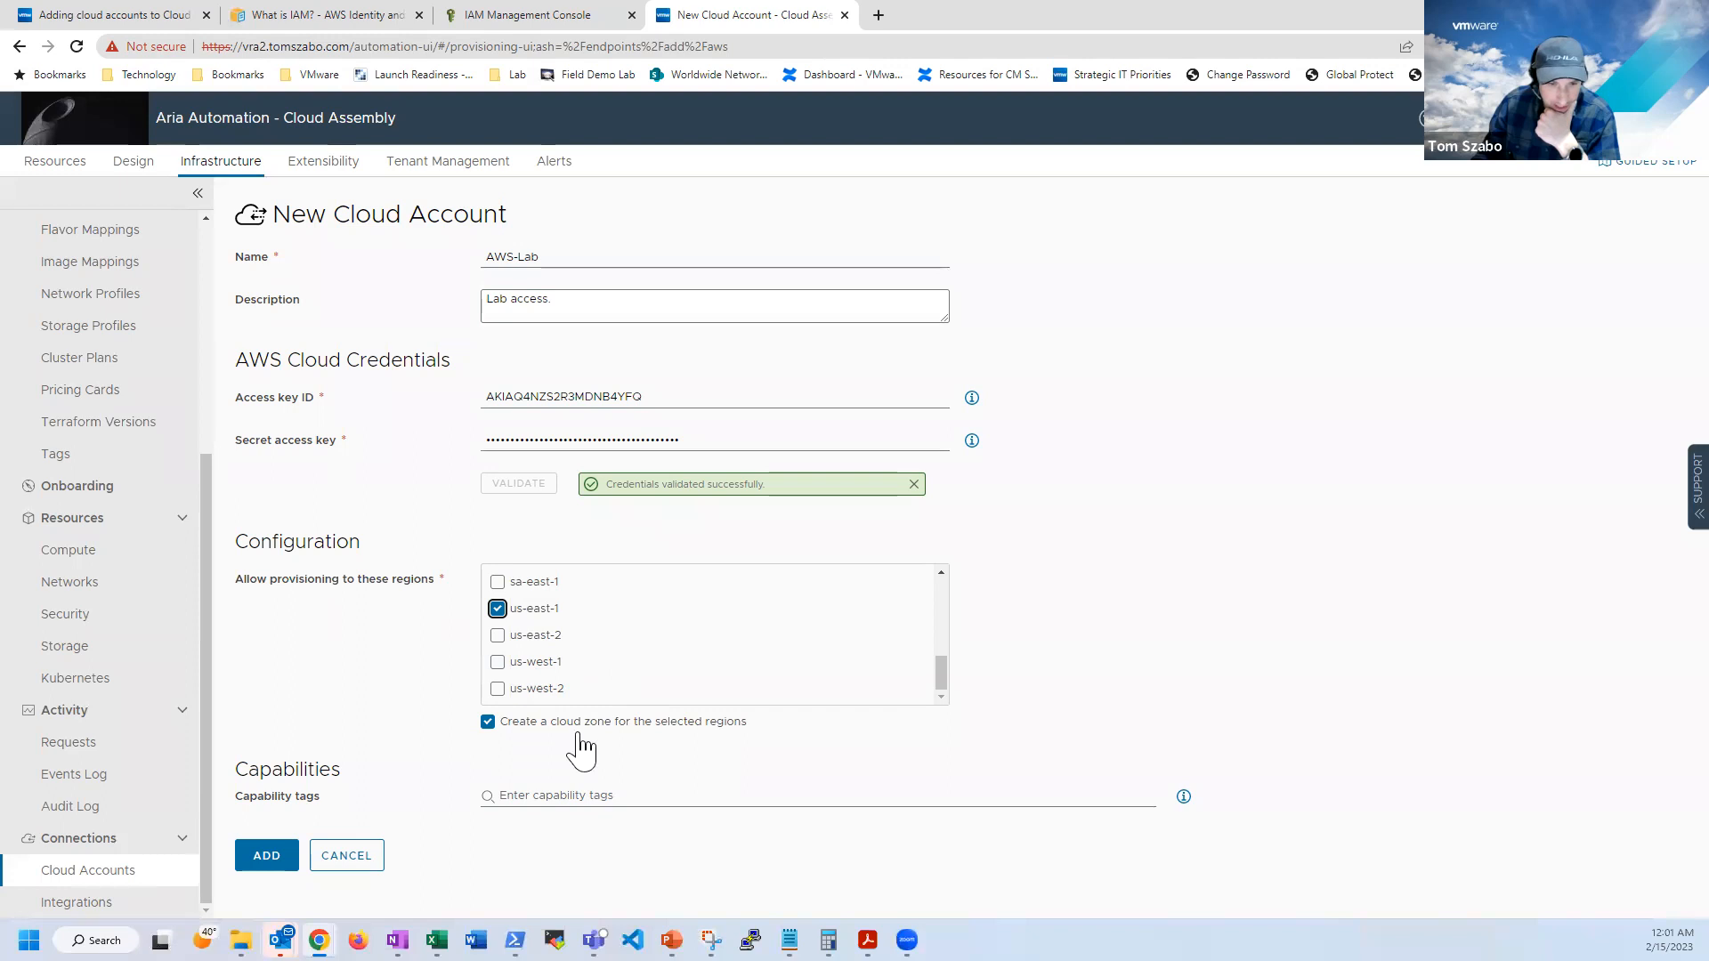
pyautogui.click(488, 723)
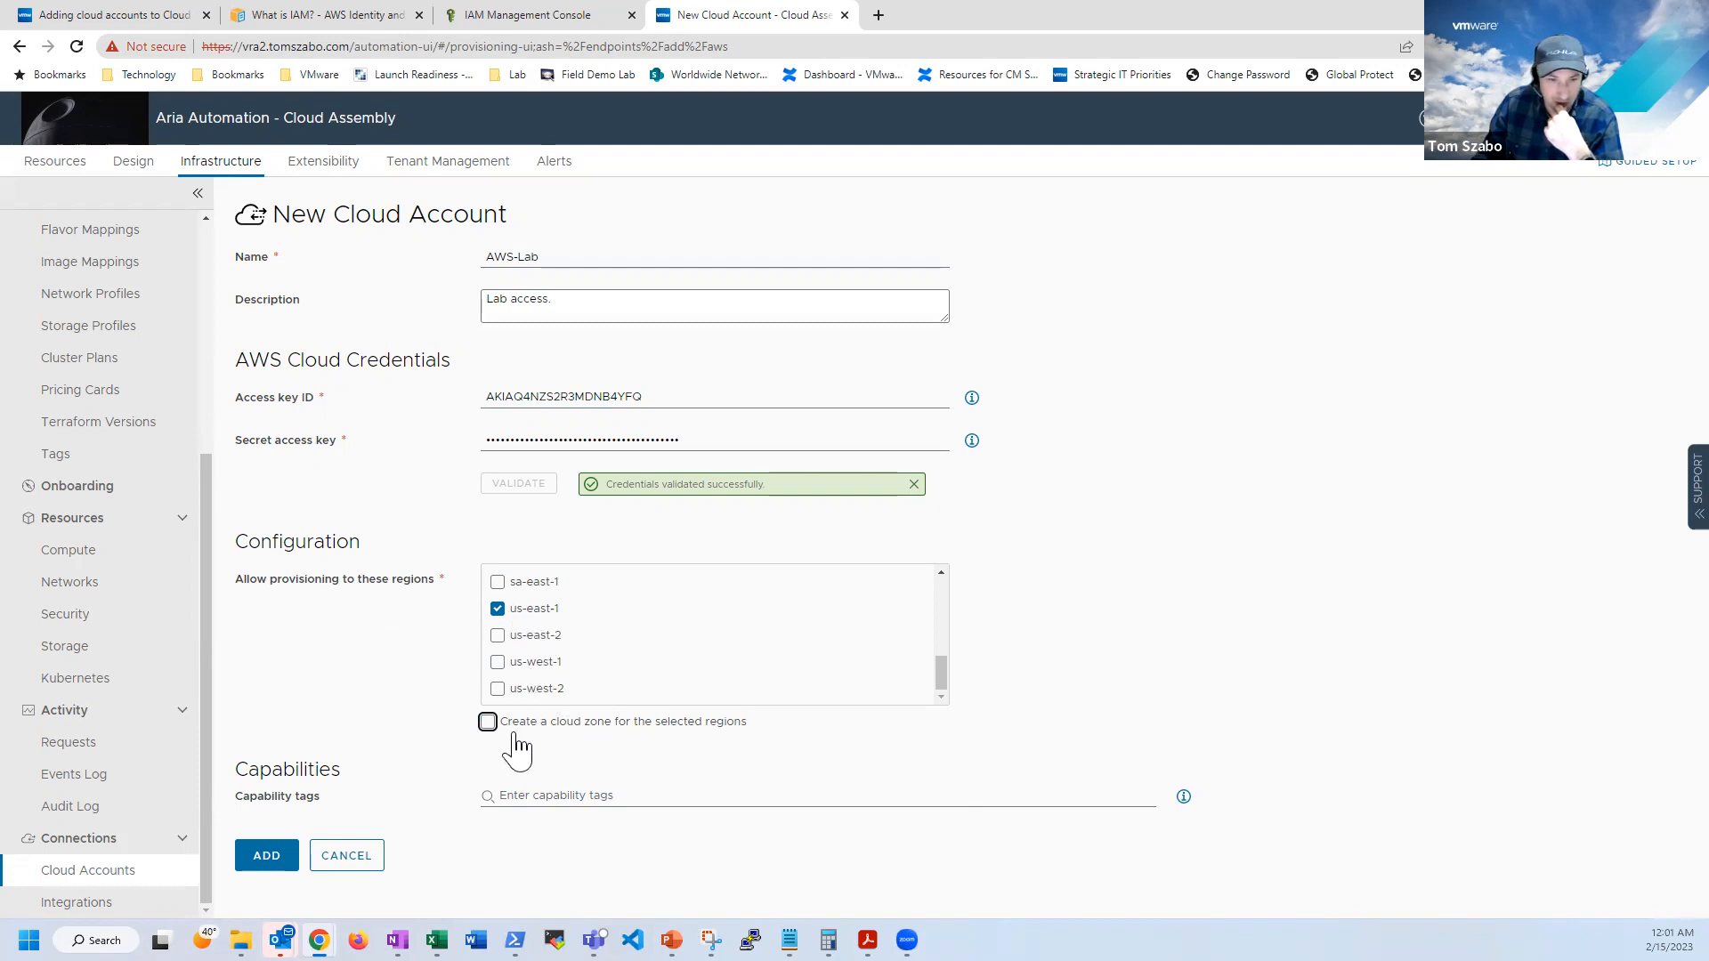
pyautogui.click(267, 857)
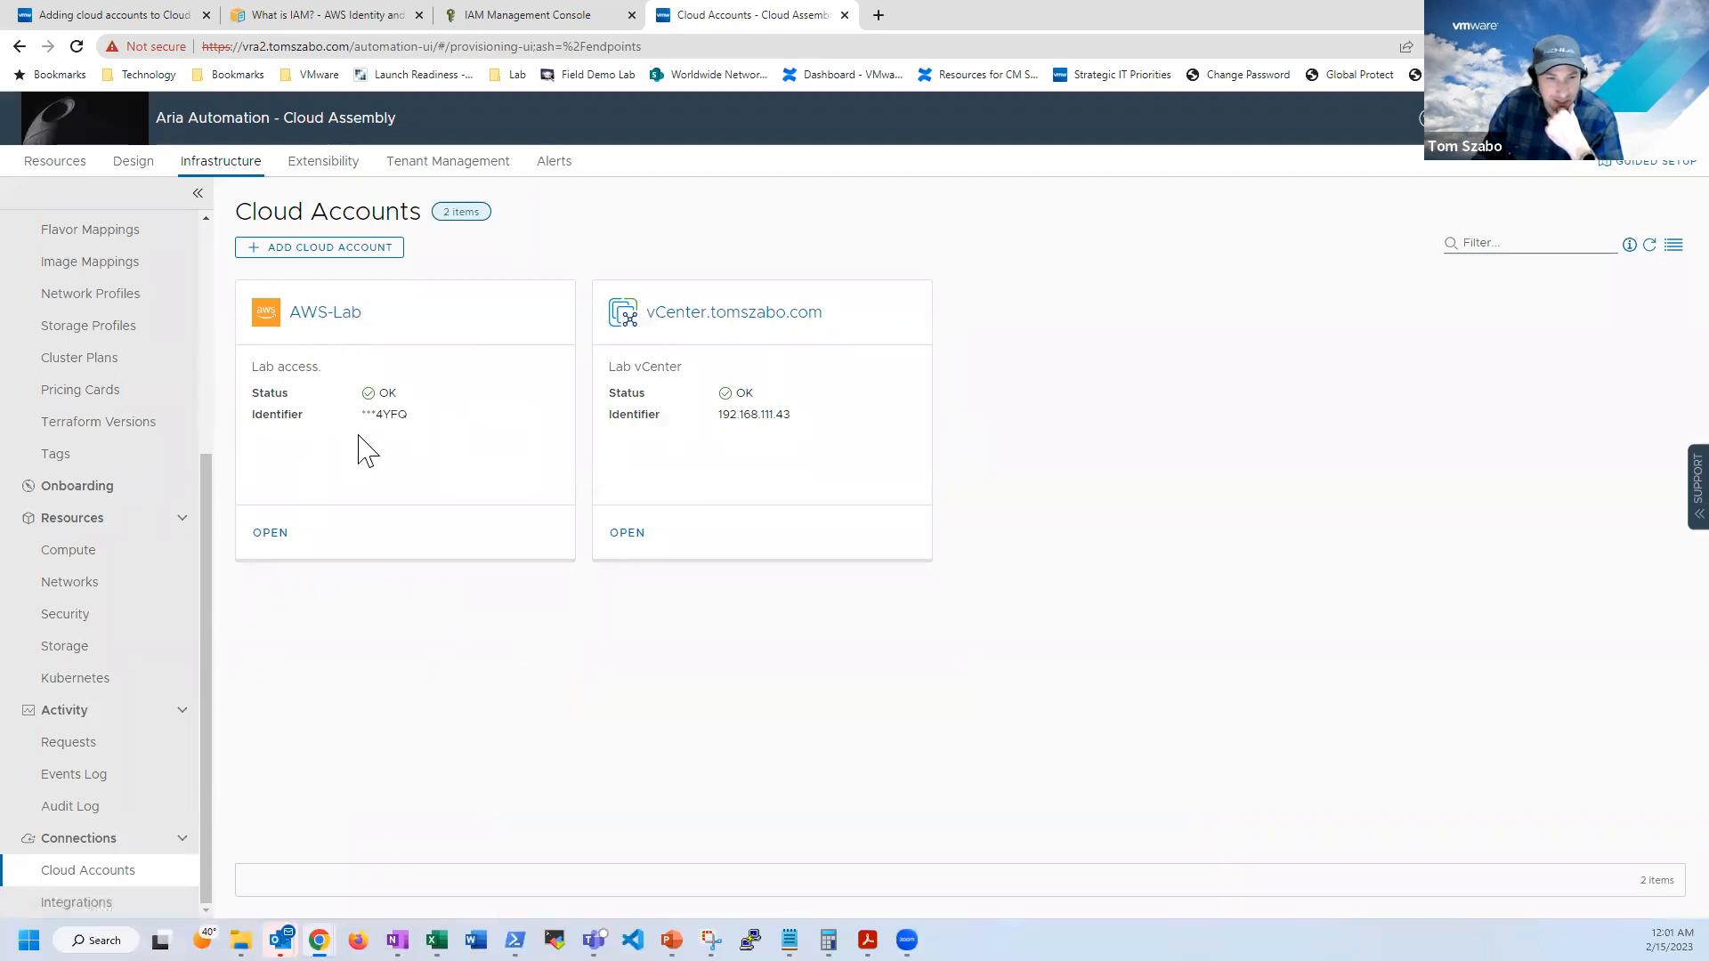
# - Inspect the AWS-Lab account's details and close them without changes
pyautogui.click(271, 536)
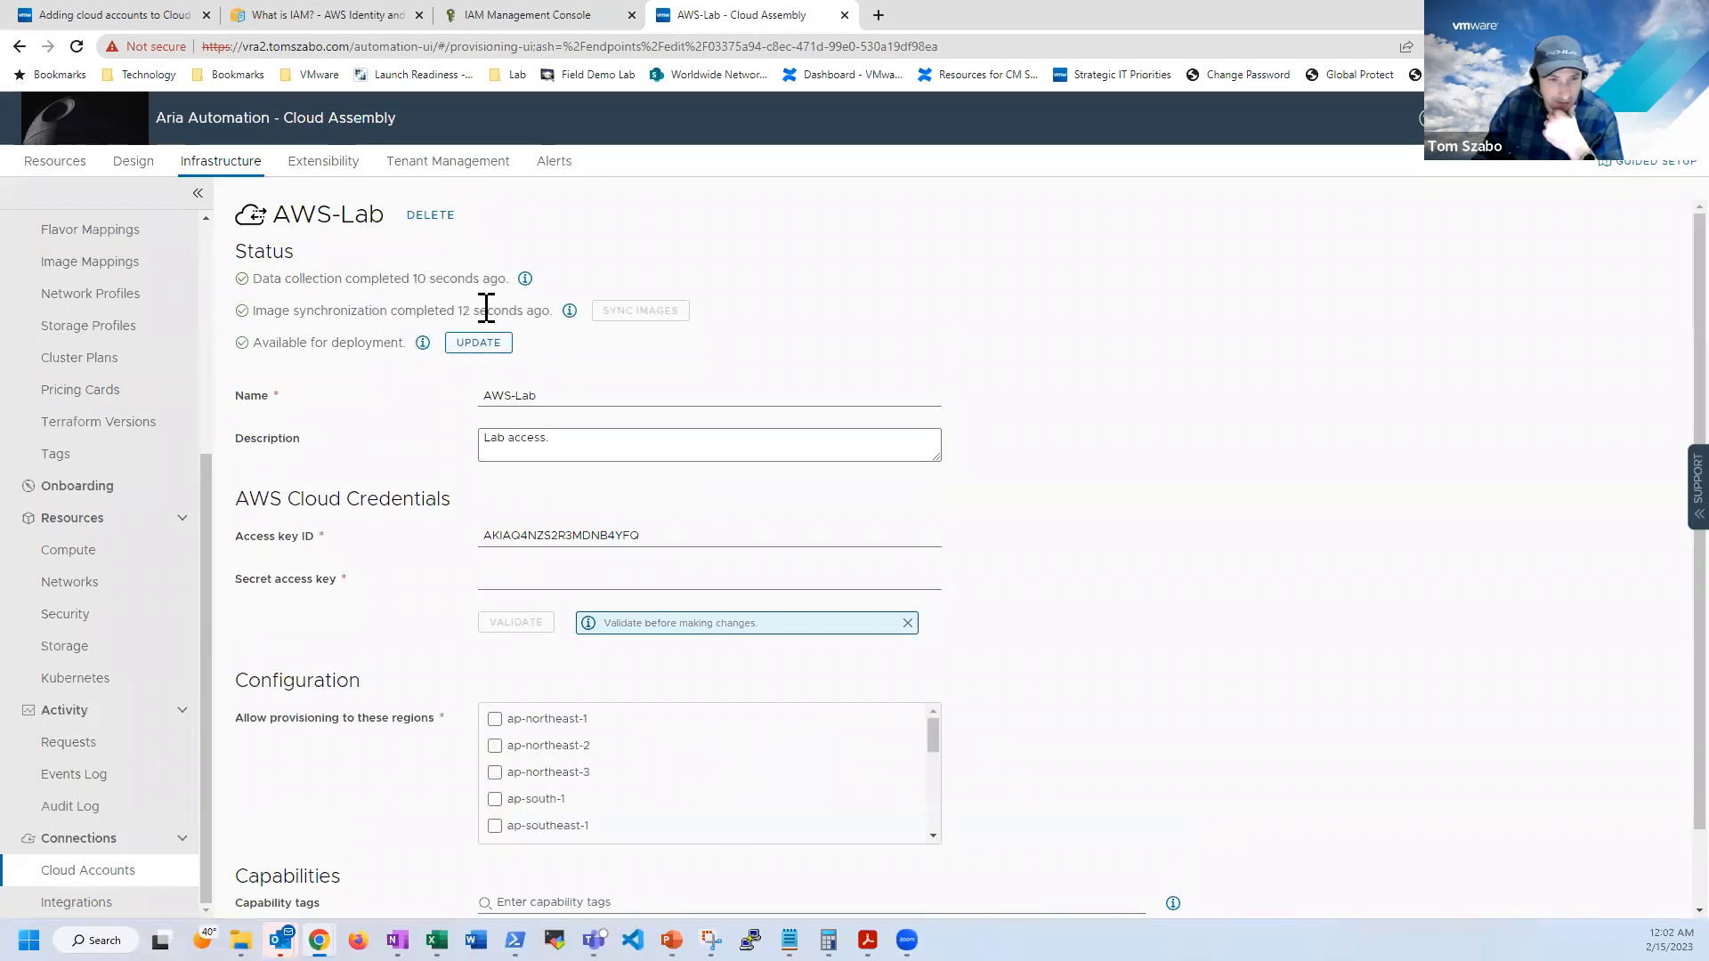
pyautogui.scroll(-1, 336, 358)
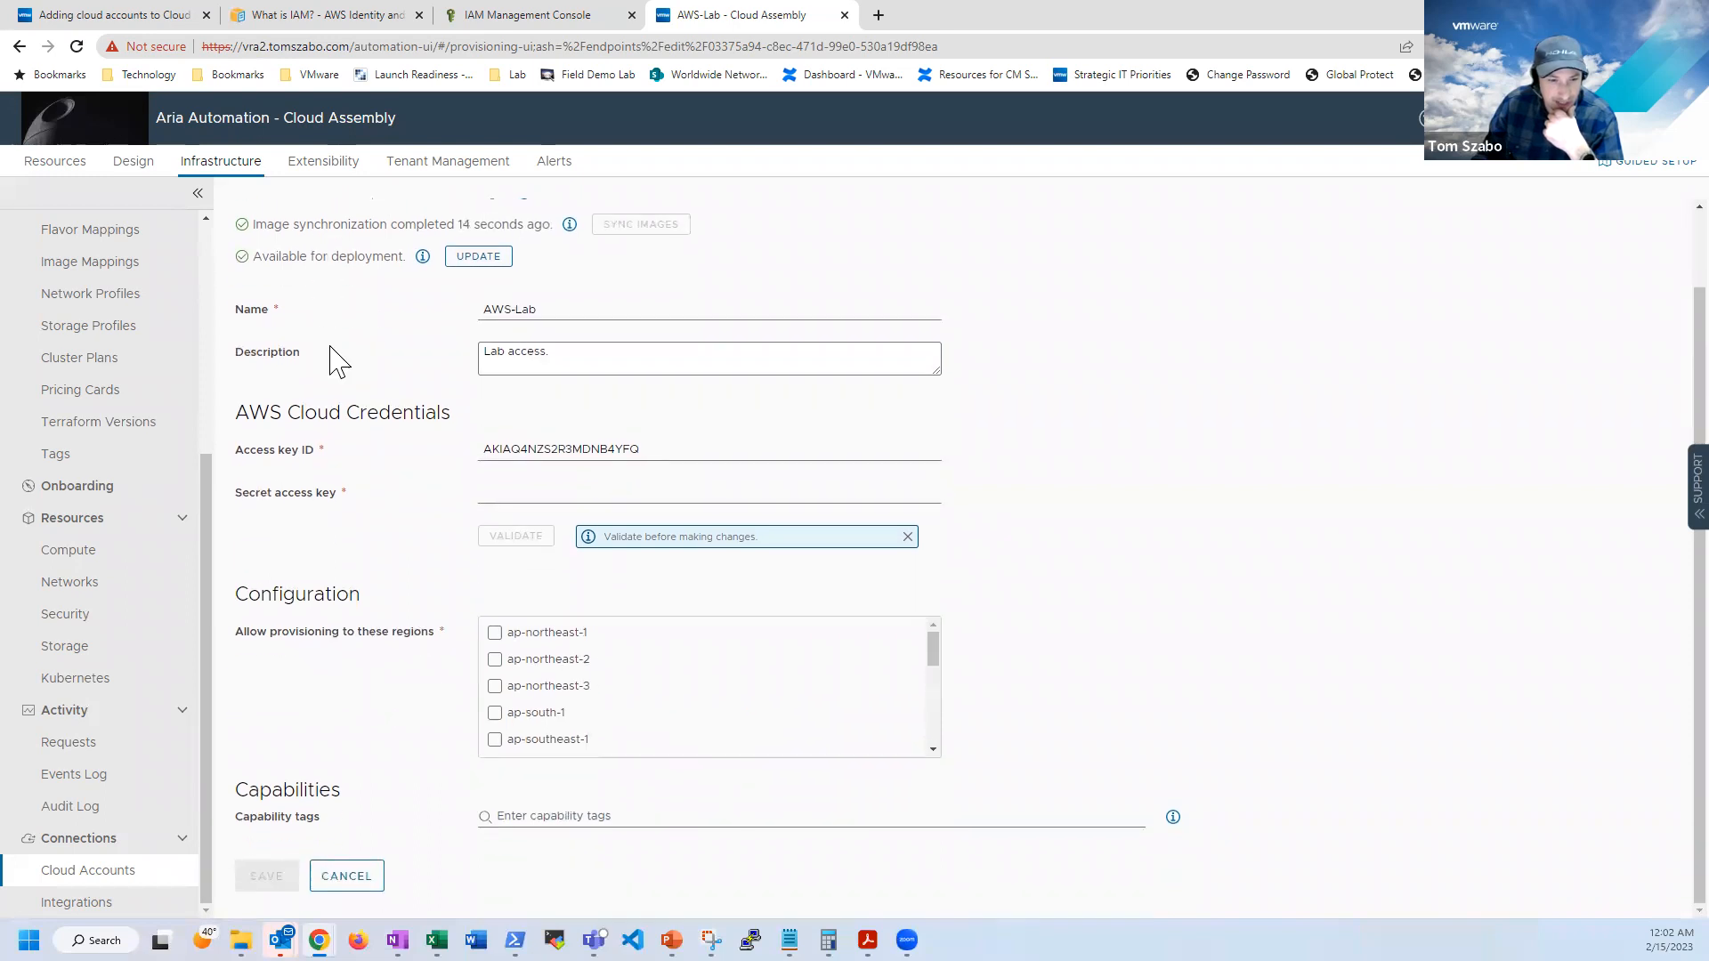
pyautogui.click(351, 880)
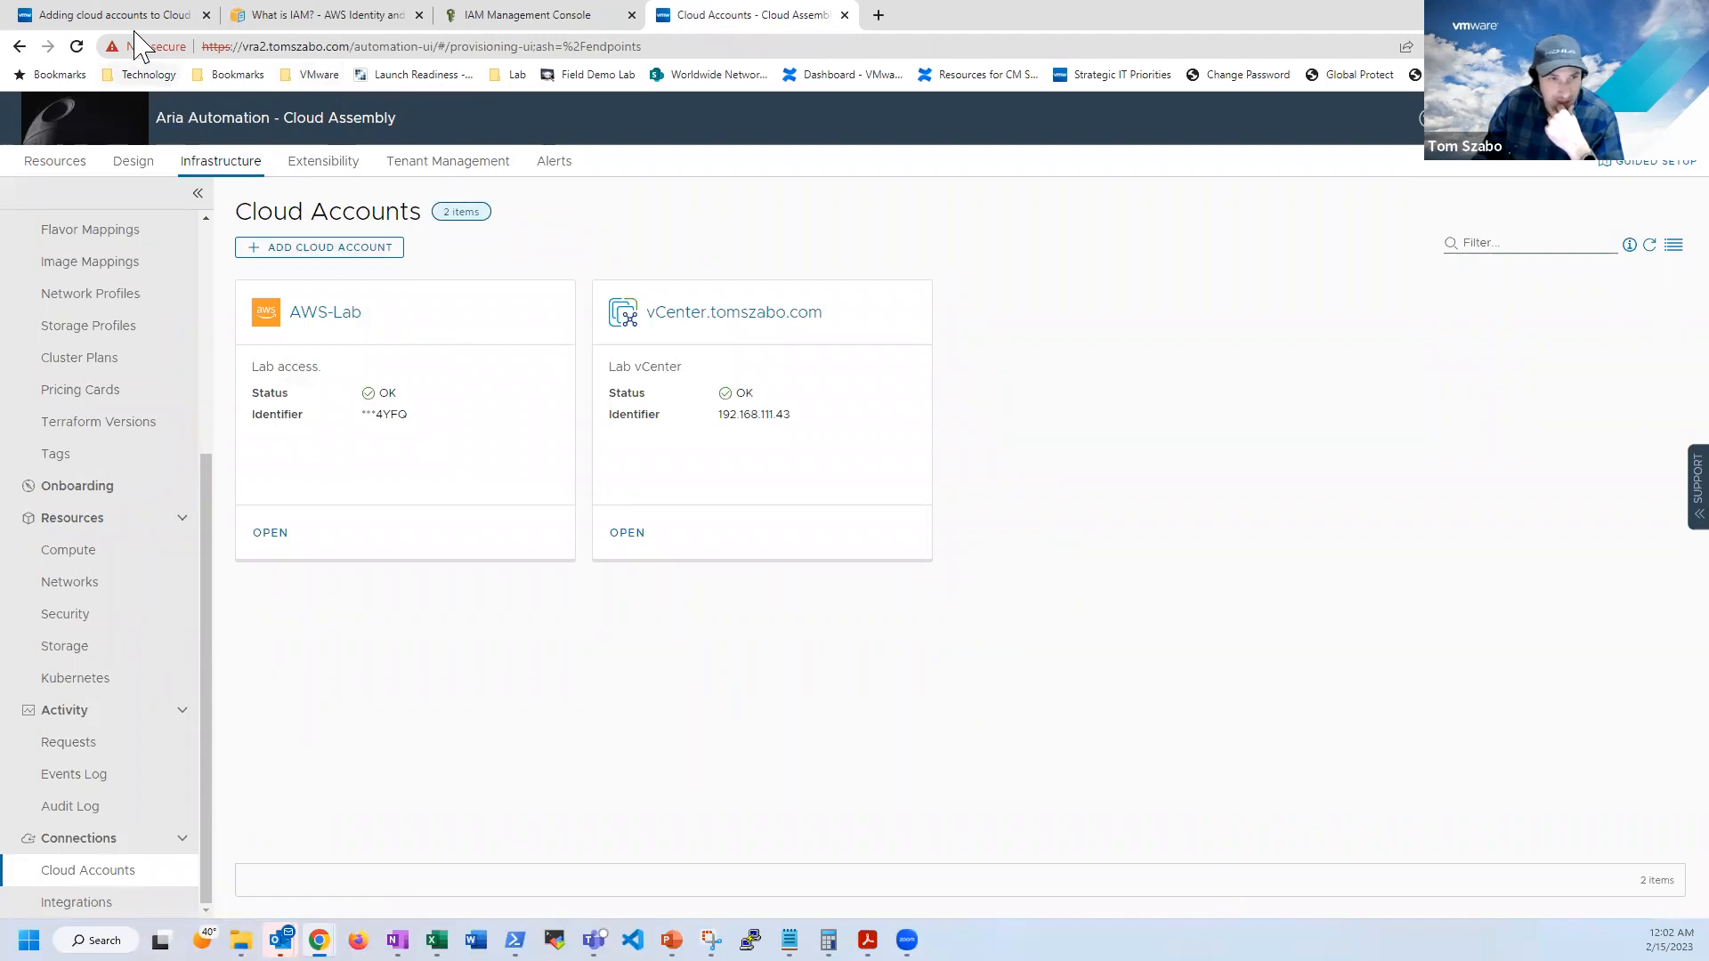
# - In VMware Docs, open the 'Credentials required for working with cloud accounts' page
pyautogui.click(114, 15)
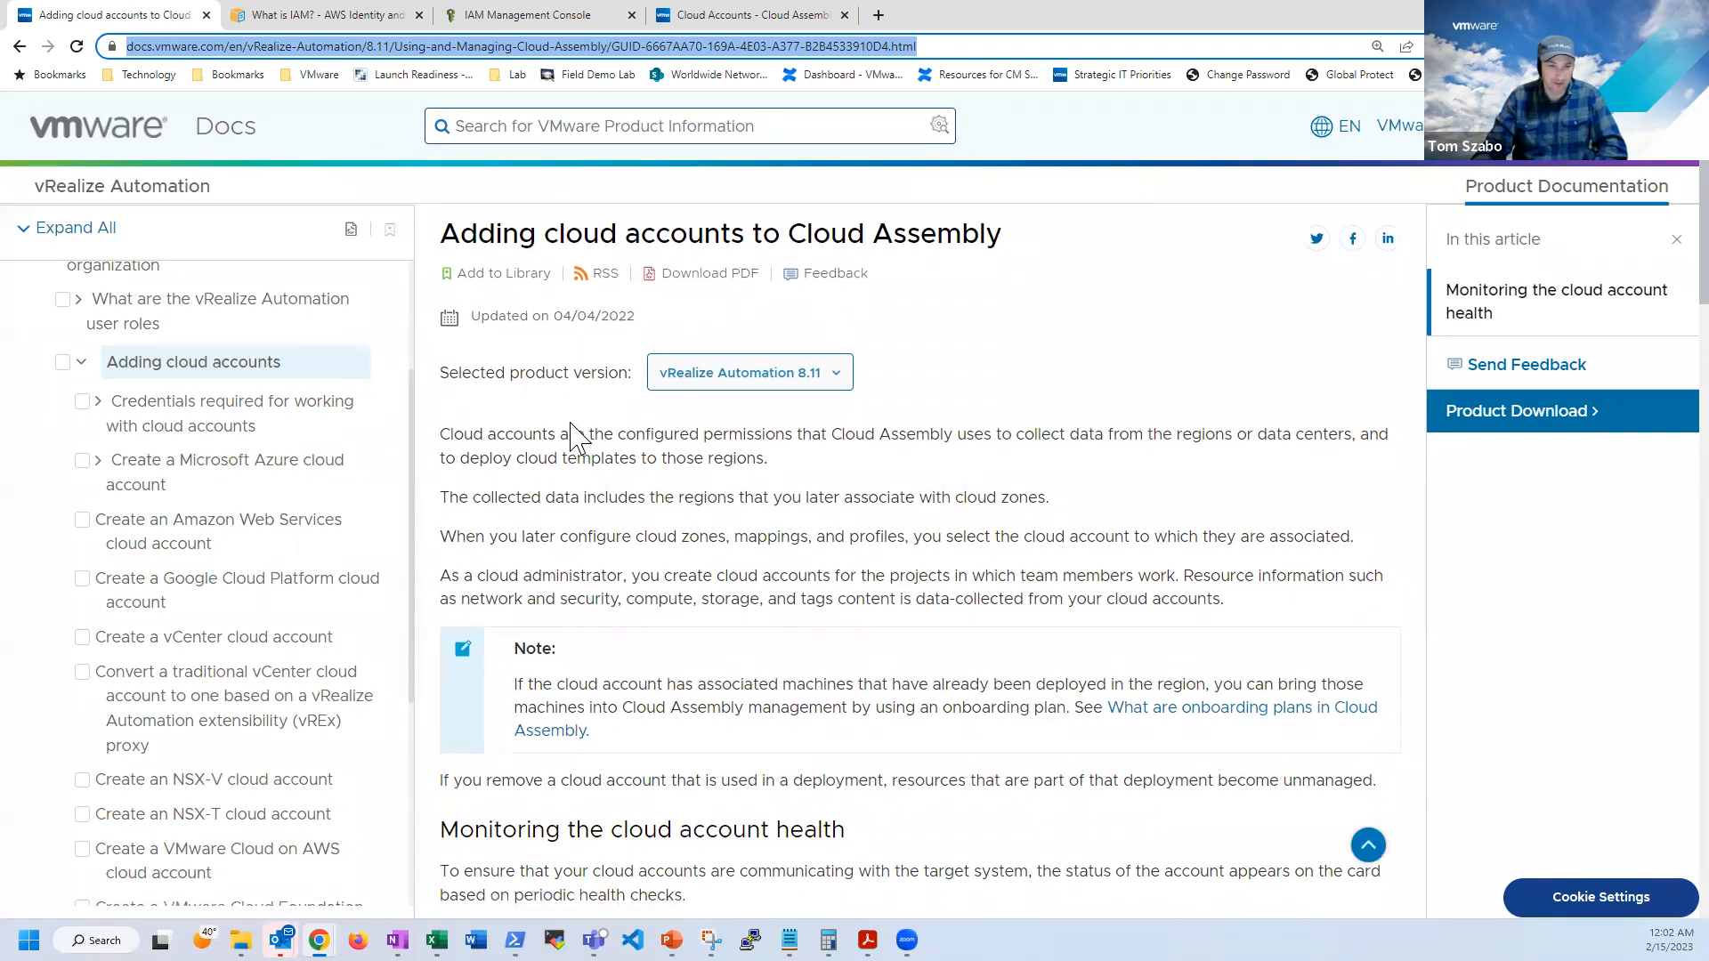
pyautogui.scroll(-3, 574, 431)
pyautogui.scroll(3, 574, 431)
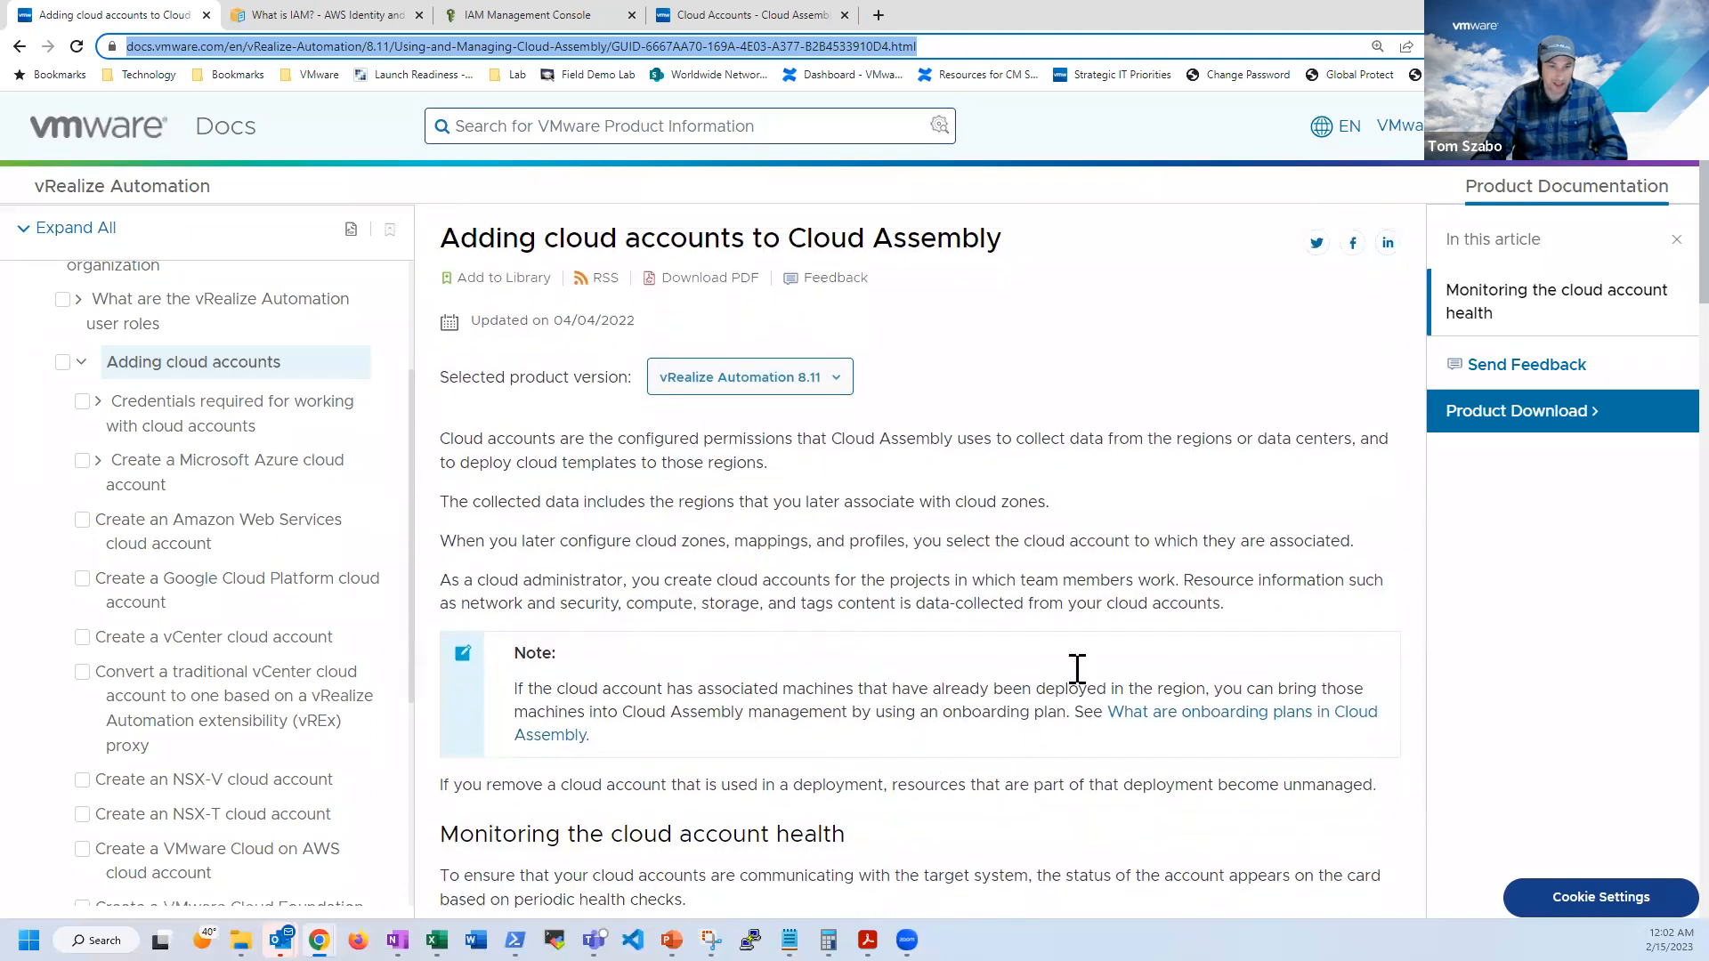
pyautogui.scroll(-8, 670, 605)
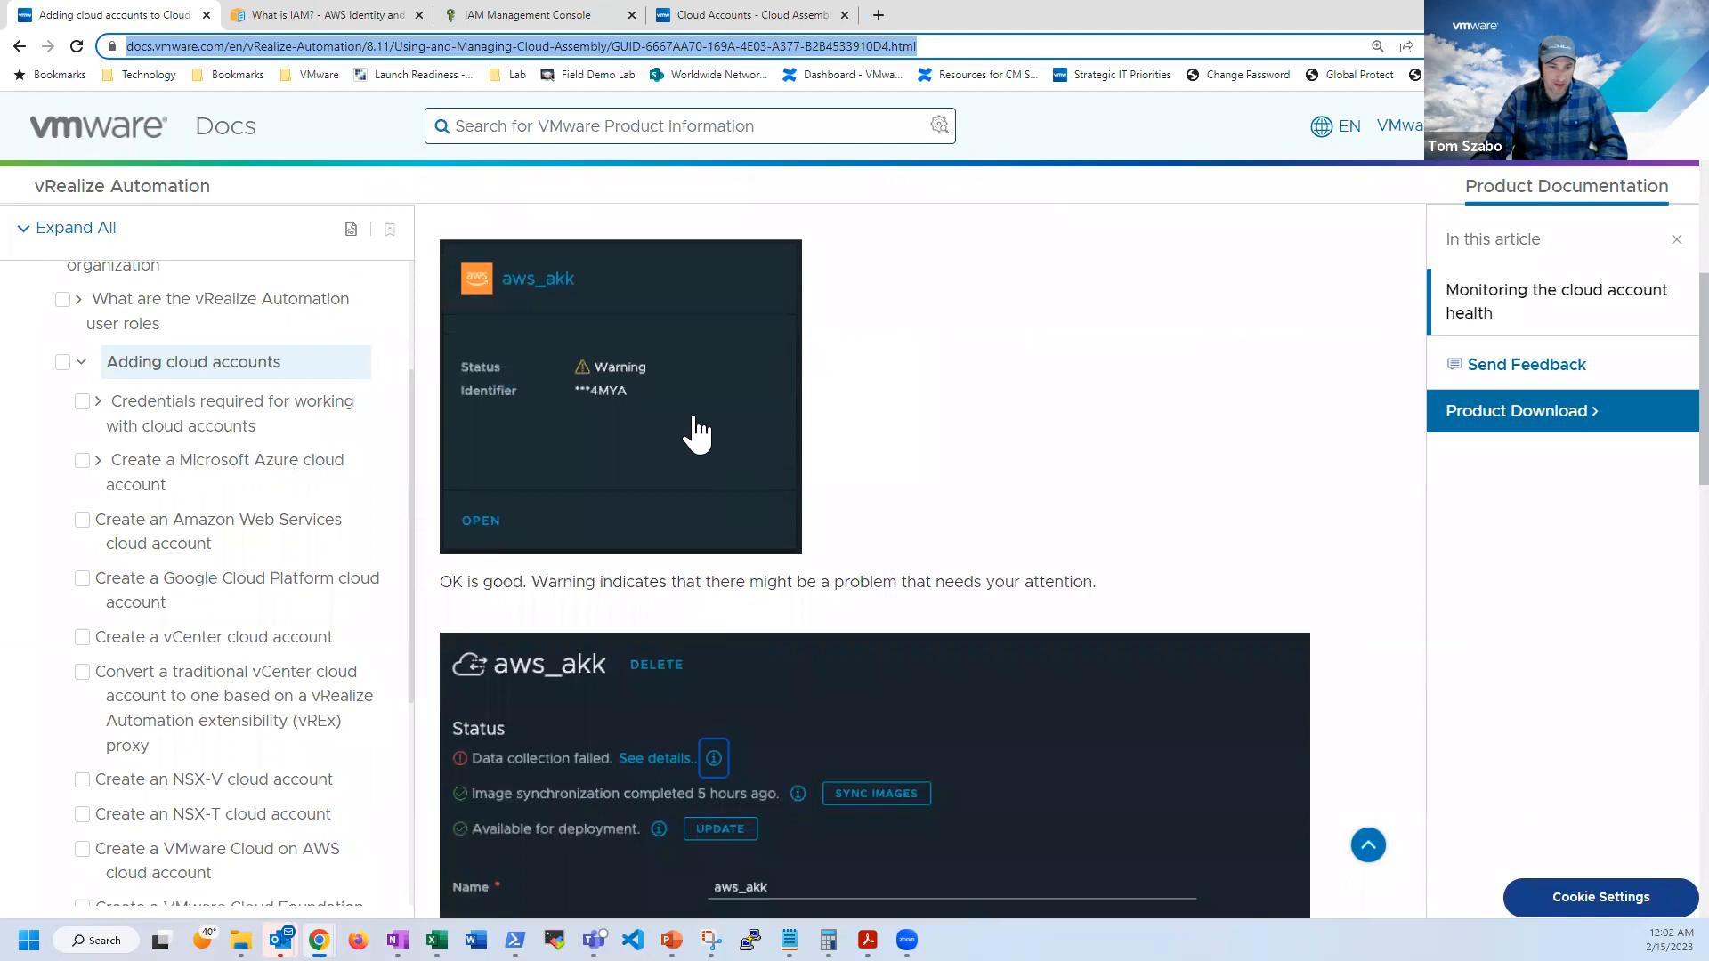
pyautogui.scroll(3, 843, 587)
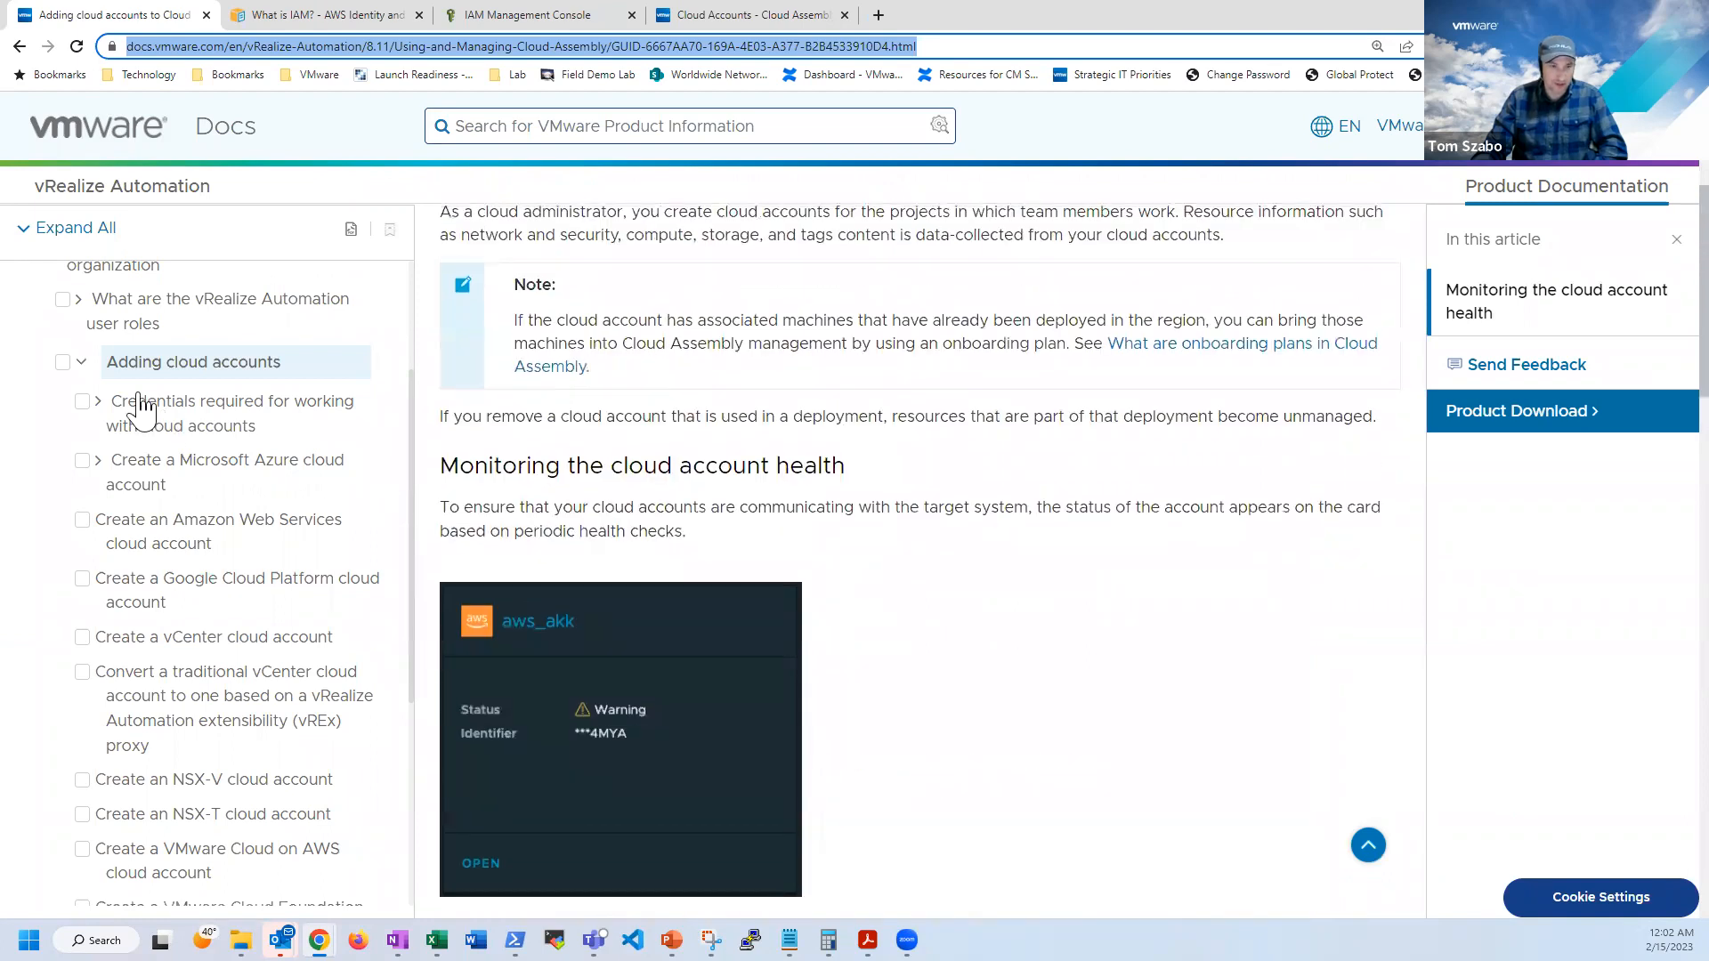
pyautogui.click(99, 402)
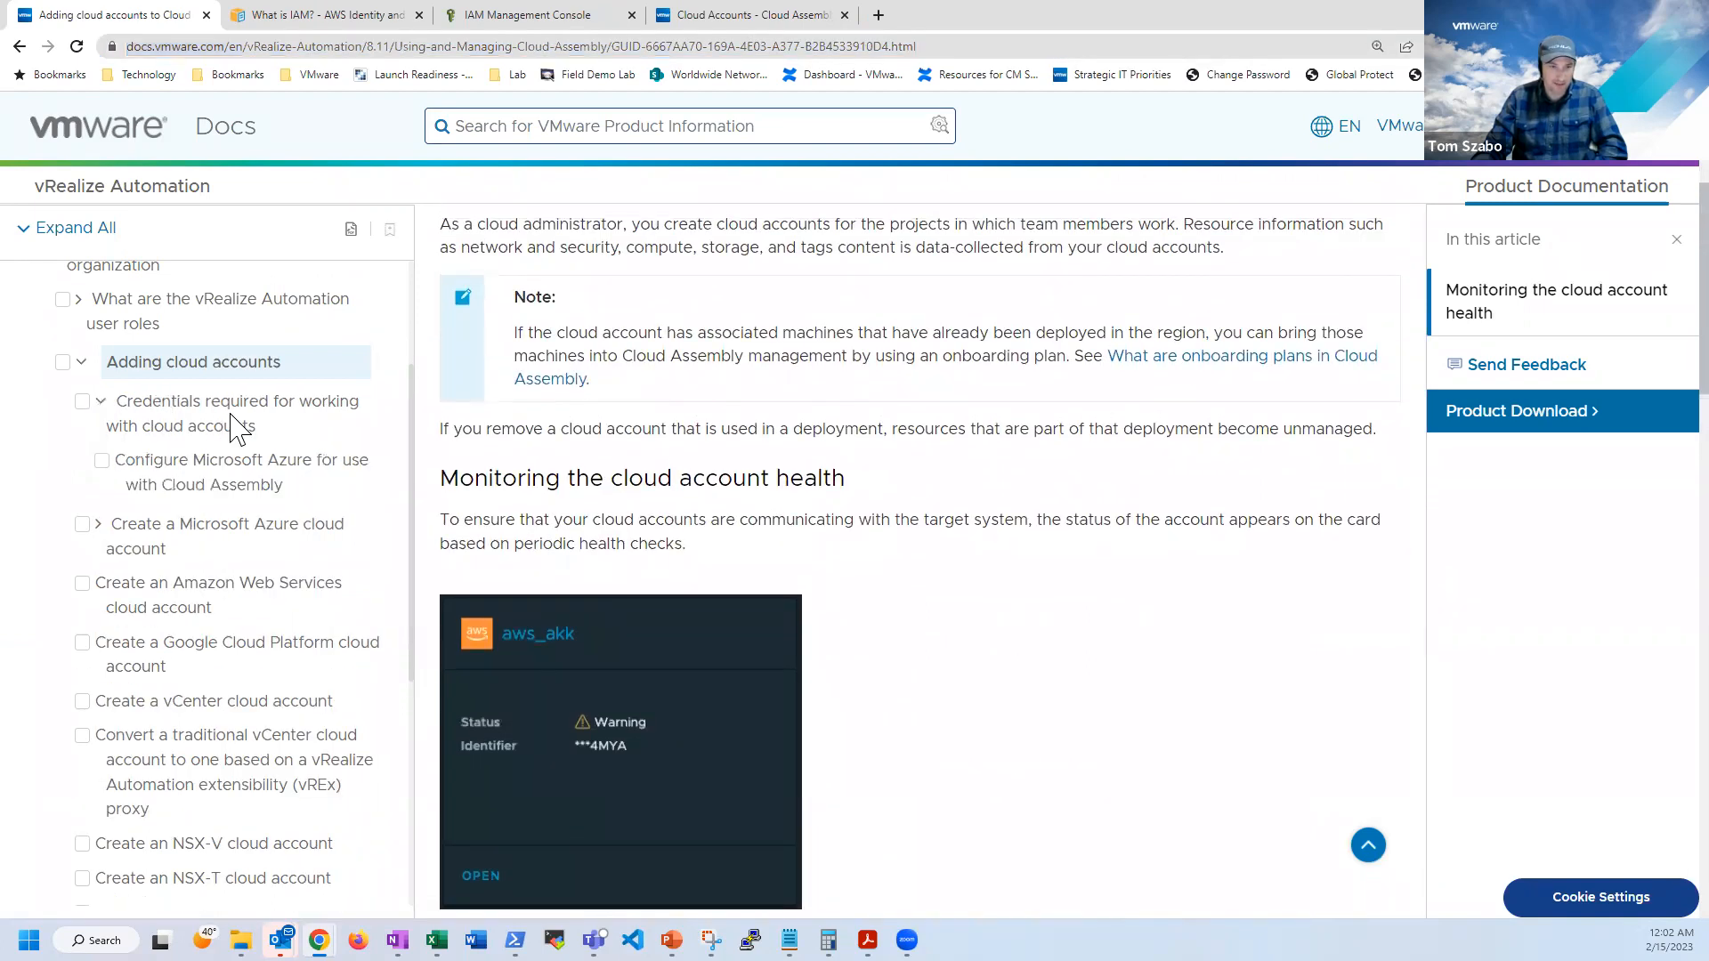
pyautogui.click(234, 427)
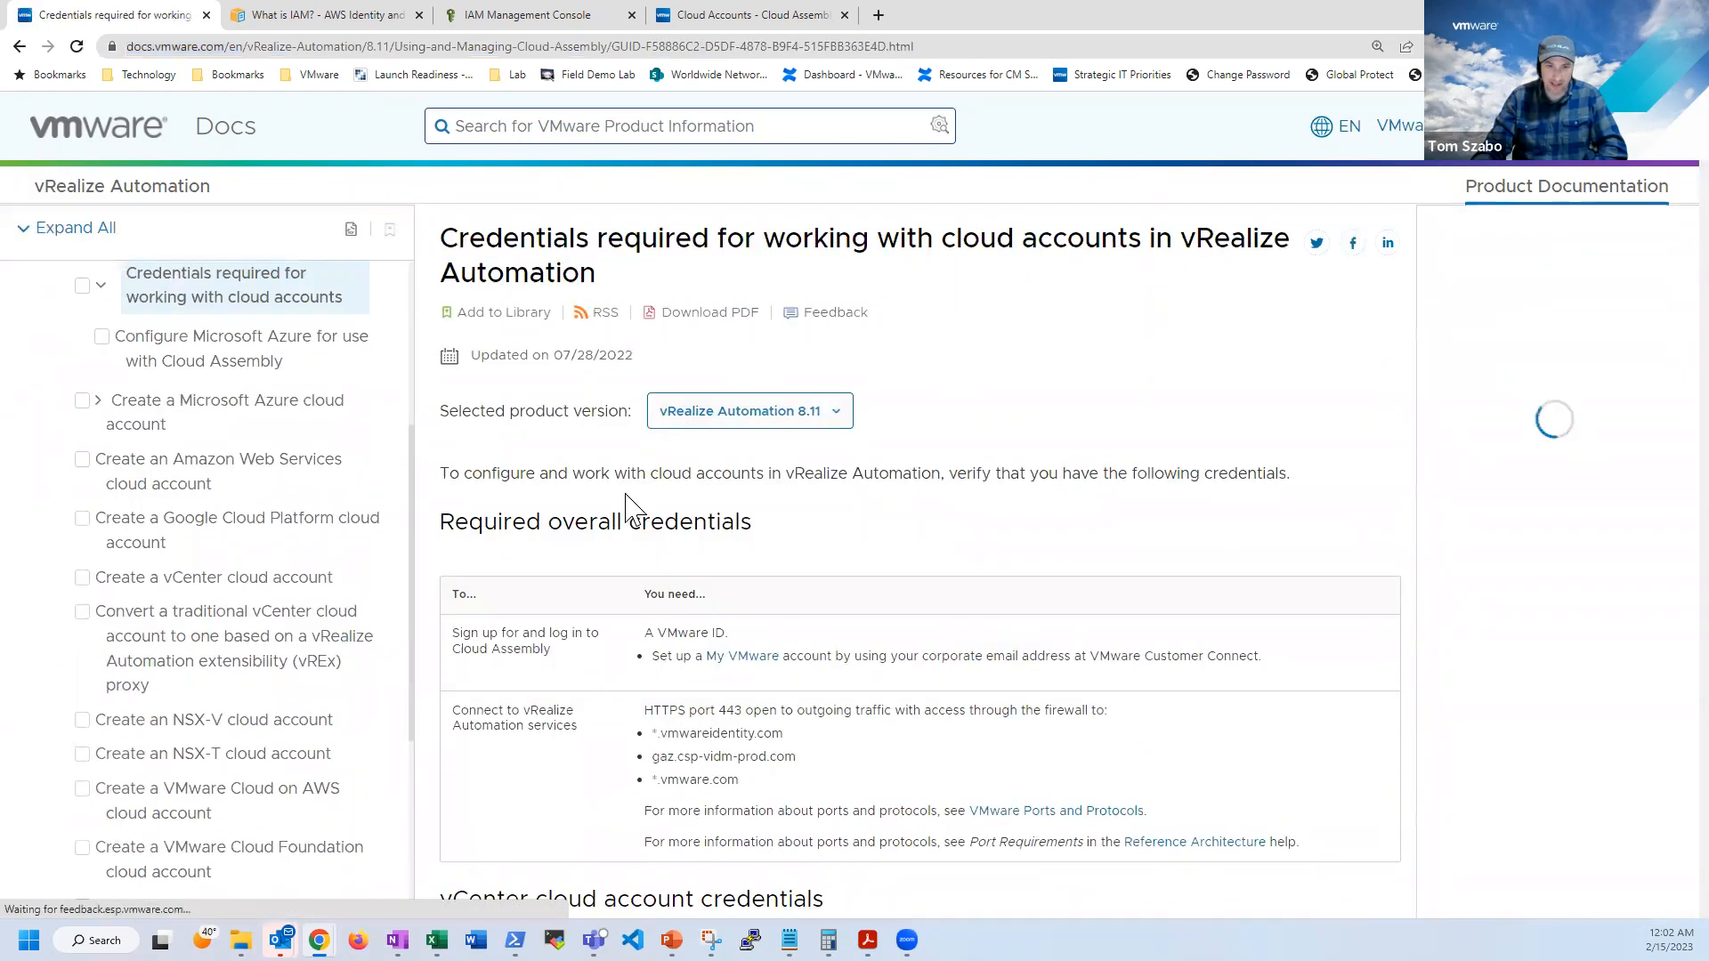
# - Scroll to the Amazon Web Services section and open the AWS cloud account guide
pyautogui.scroll(-4, 588, 503)
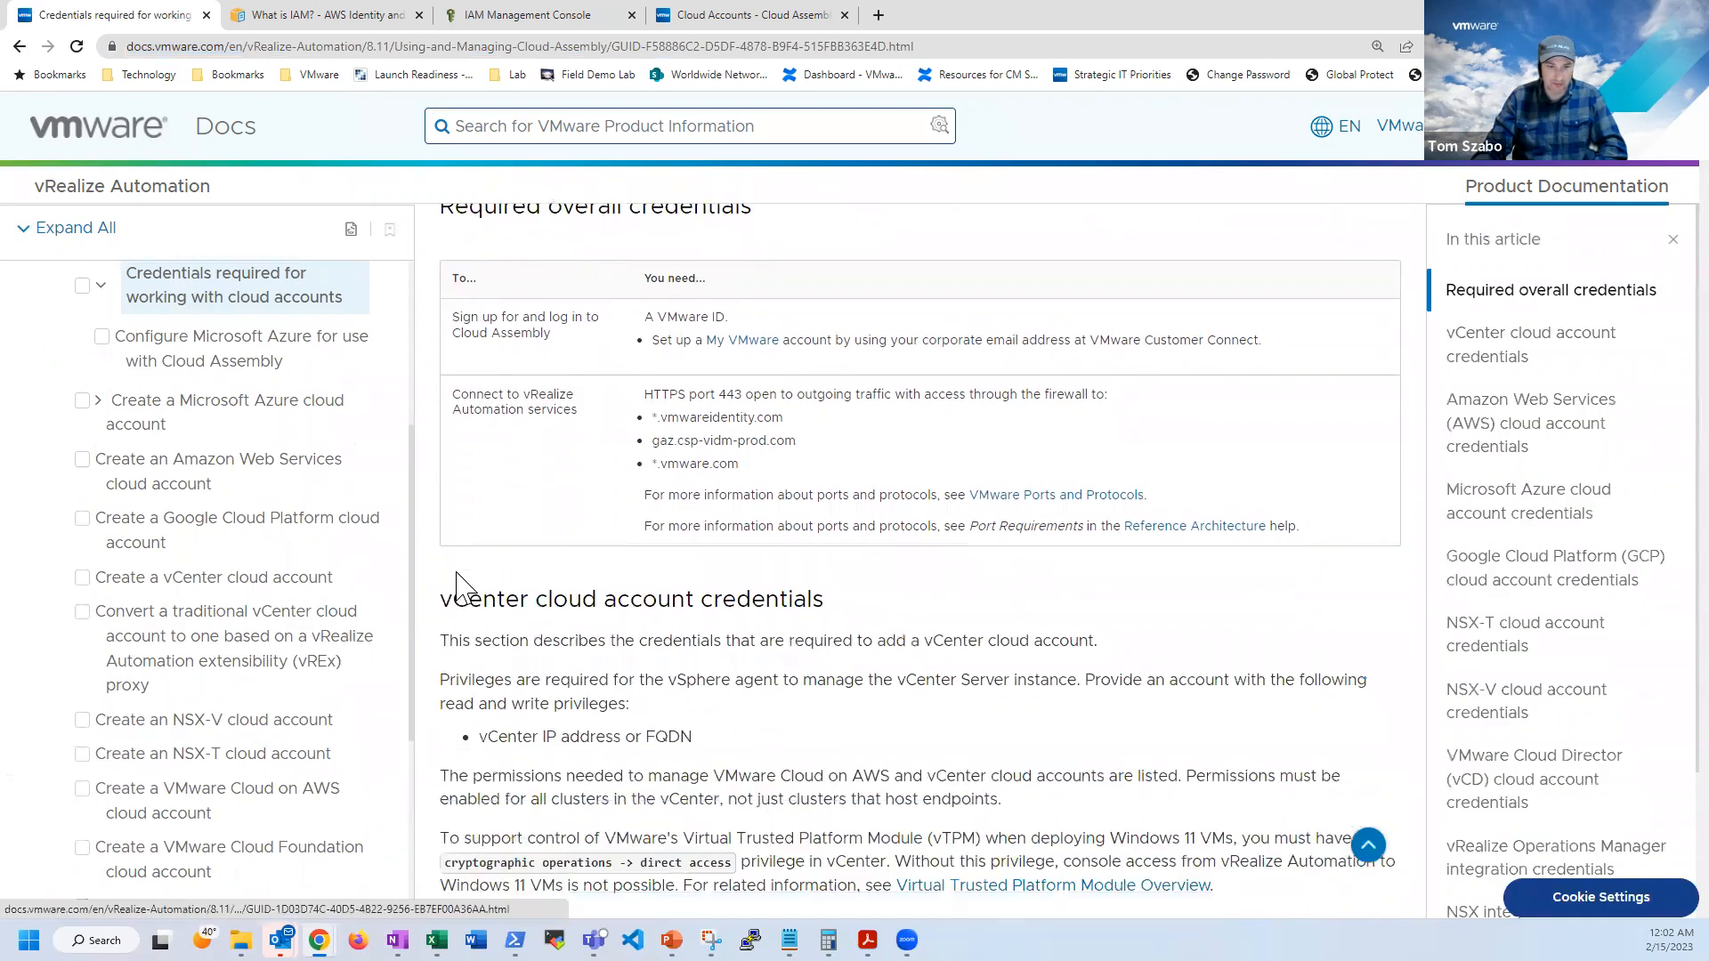
pyautogui.scroll(-1, 456, 580)
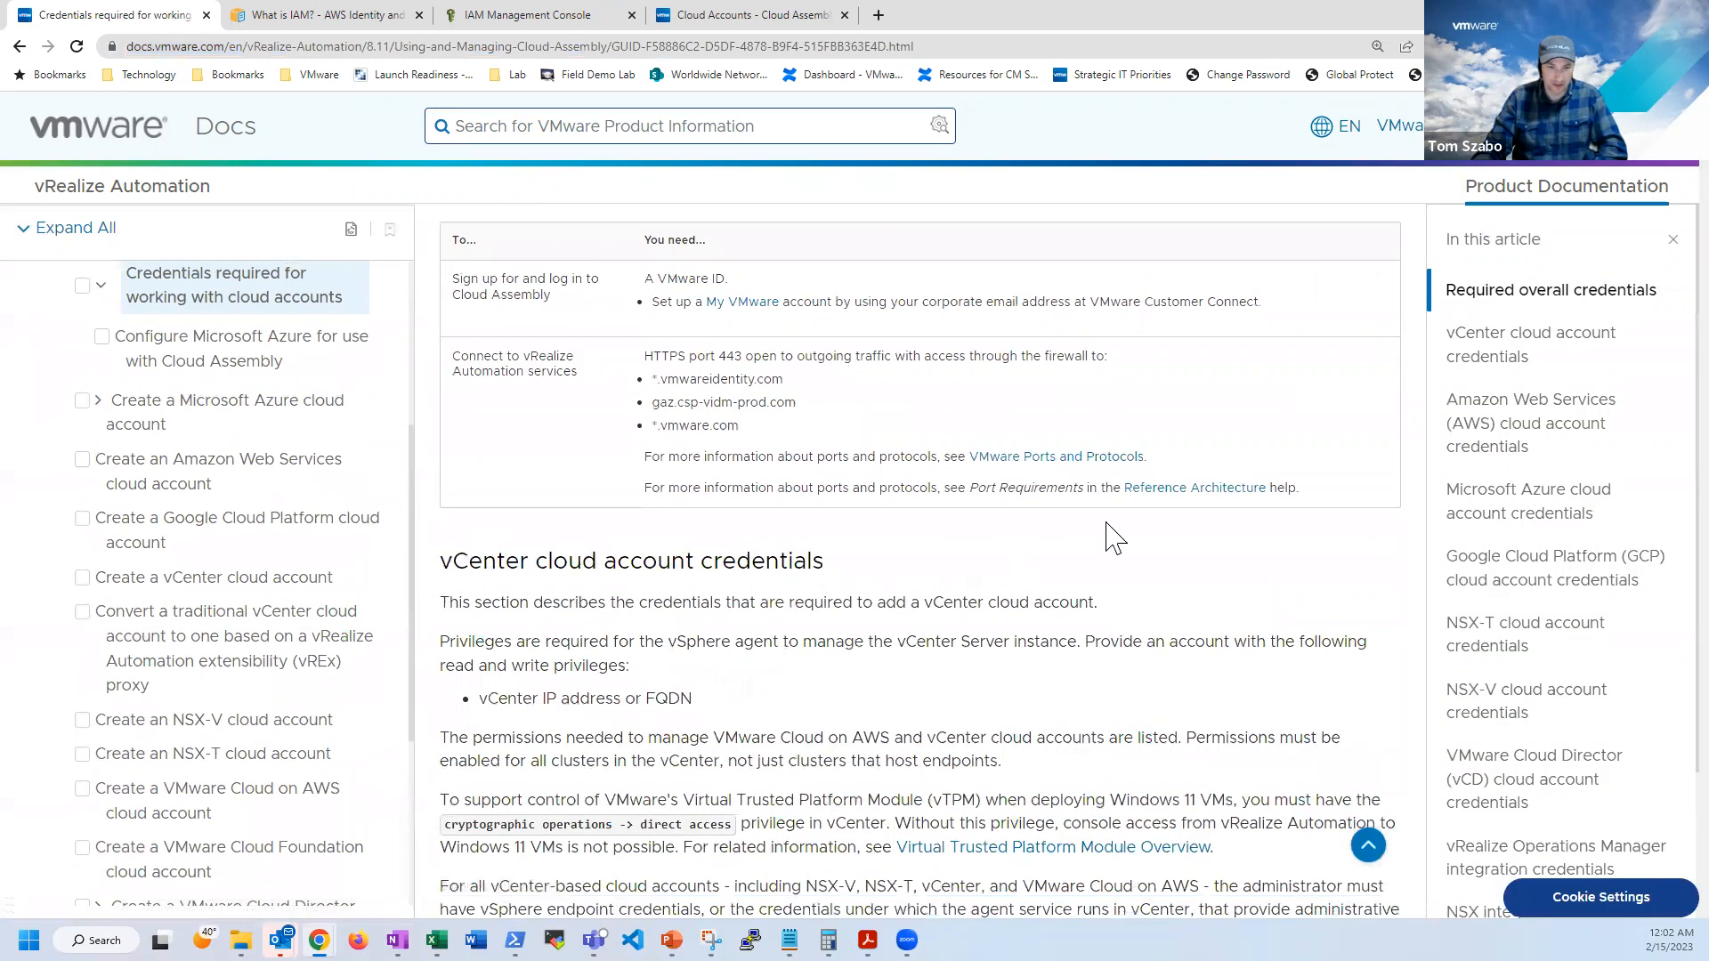
pyautogui.scroll(-15, 1133, 509)
pyautogui.scroll(-20, 1133, 520)
pyautogui.scroll(-15, 1047, 623)
pyautogui.scroll(3, 655, 496)
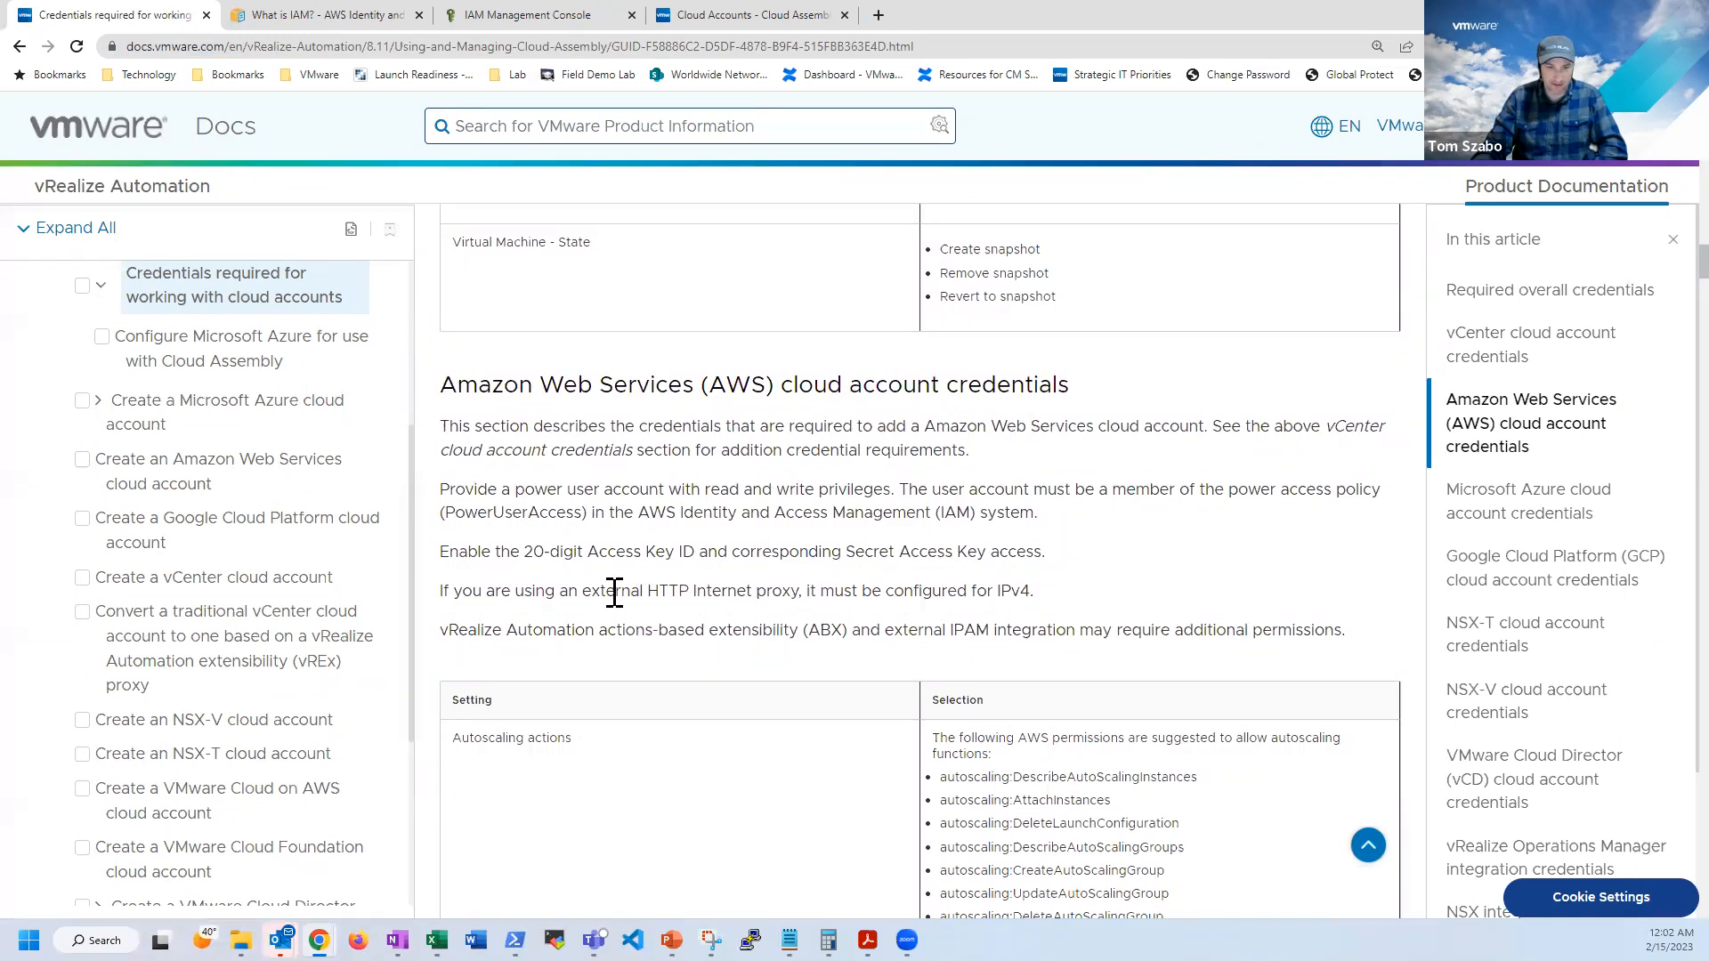
pyautogui.scroll(-2, 623, 614)
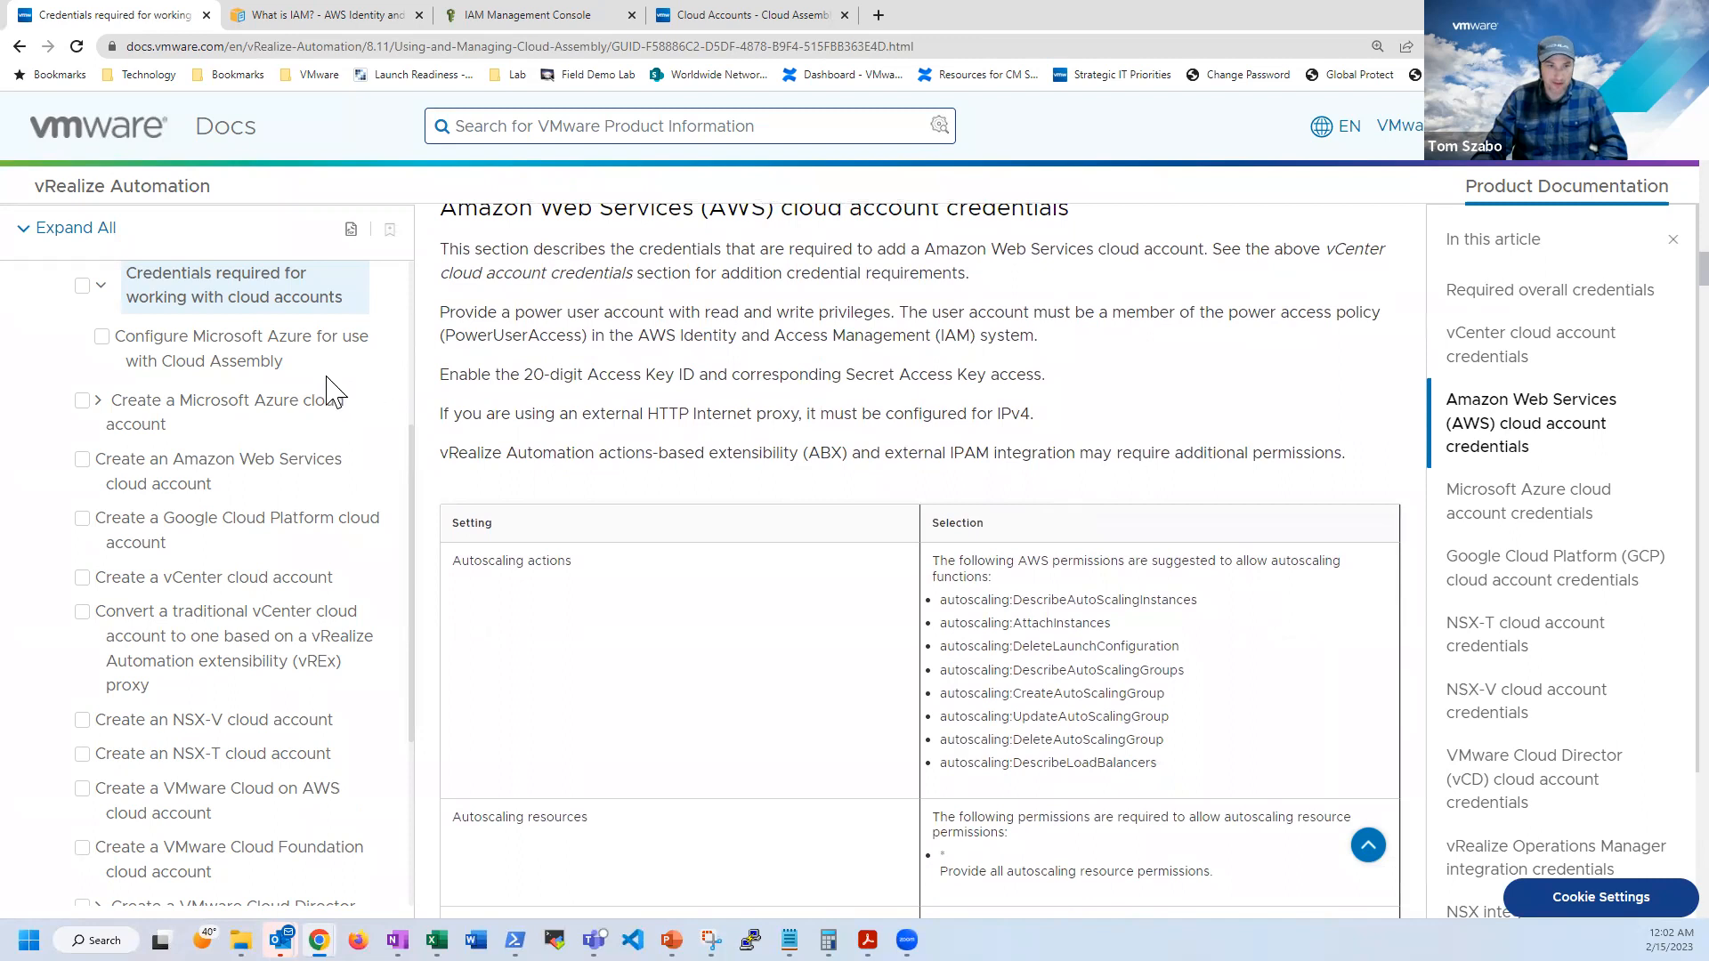
pyautogui.click(160, 478)
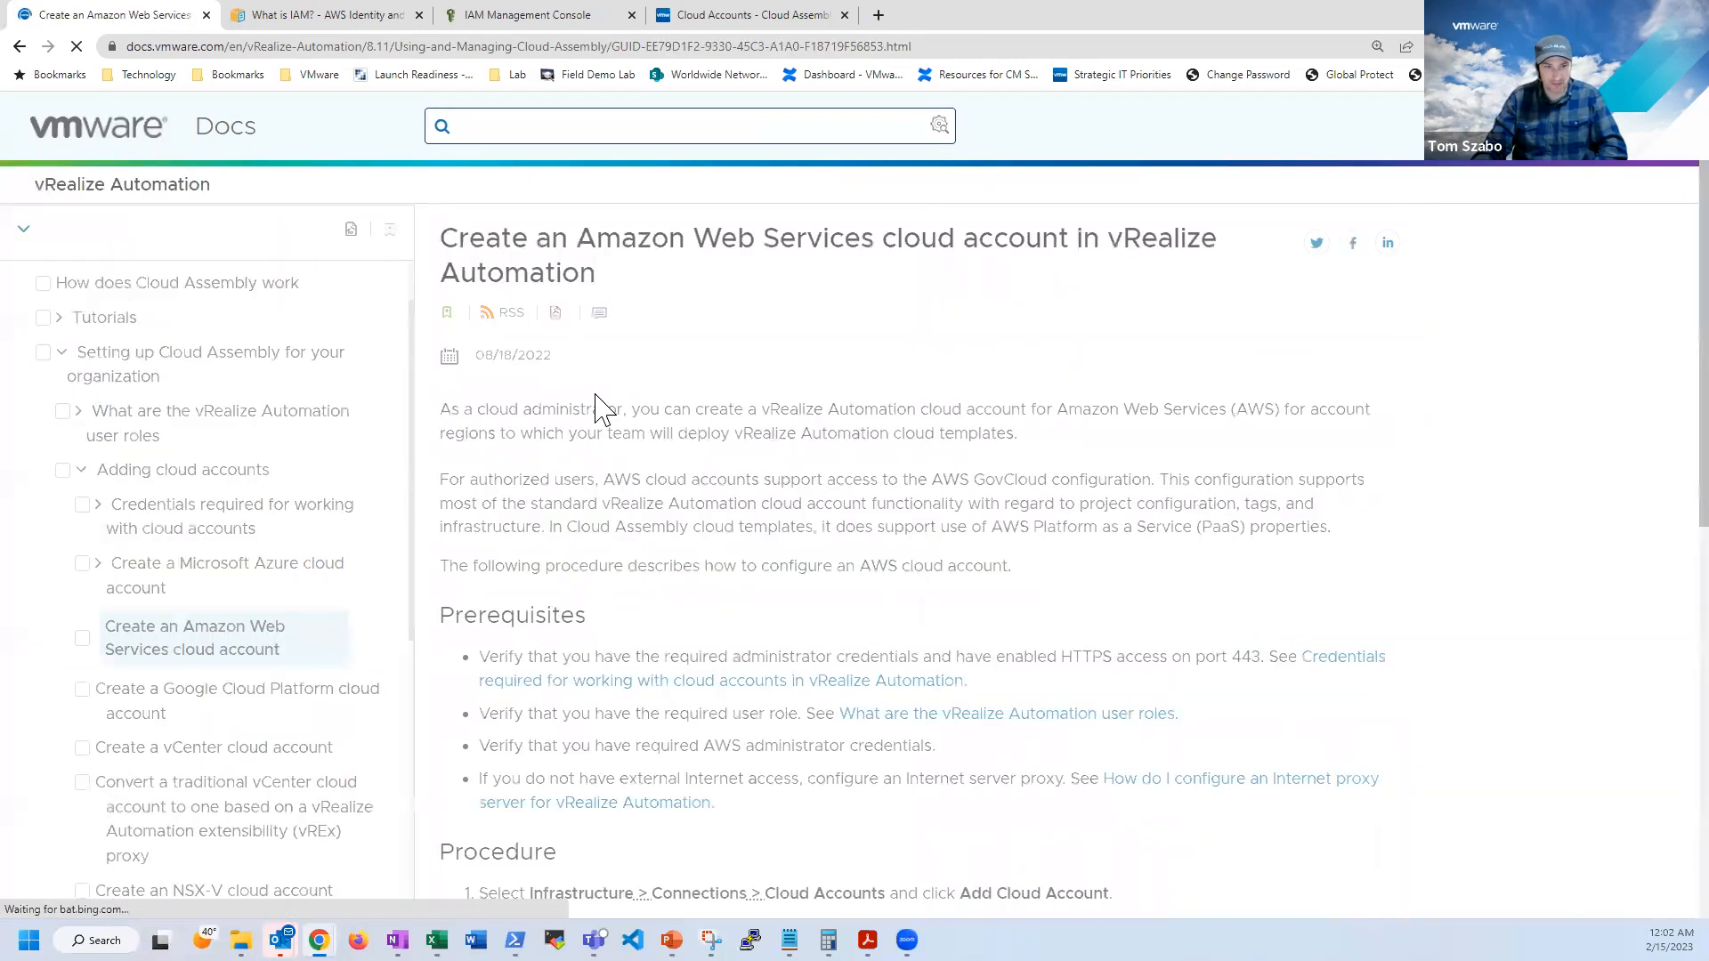
# - Read the AWS cloud account procedure, then move to the 'What is IAM?' guide
pyautogui.scroll(-1, 653, 491)
pyautogui.scroll(-5, 659, 481)
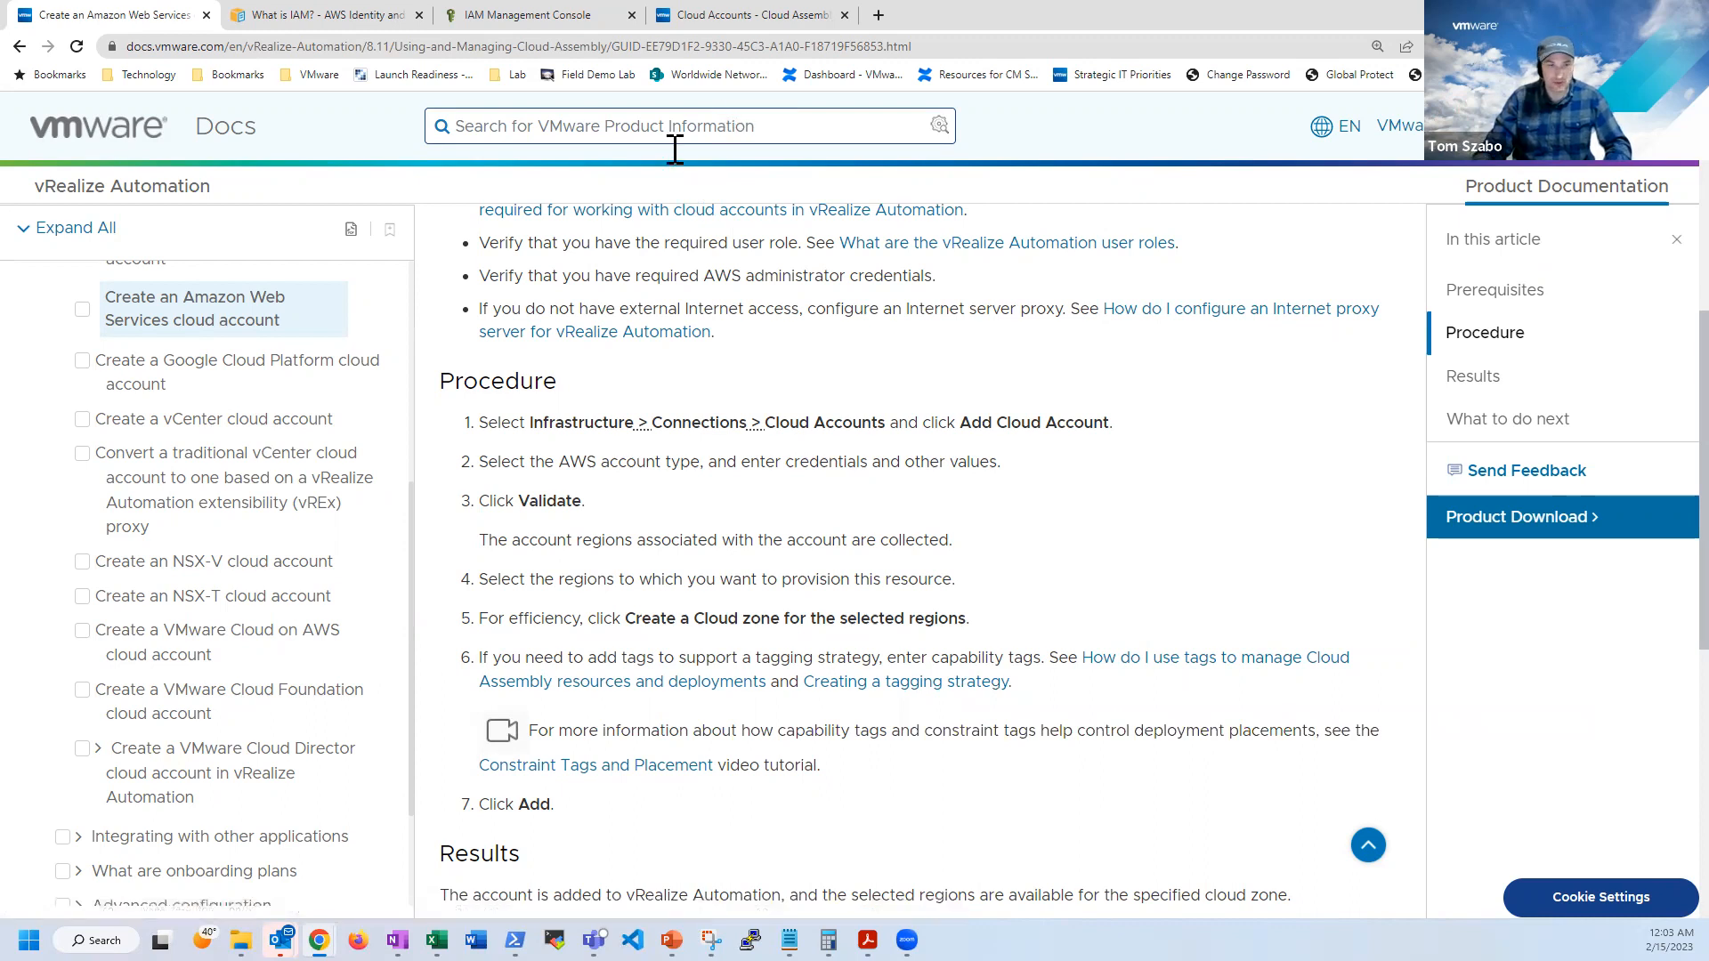
pyautogui.click(378, 20)
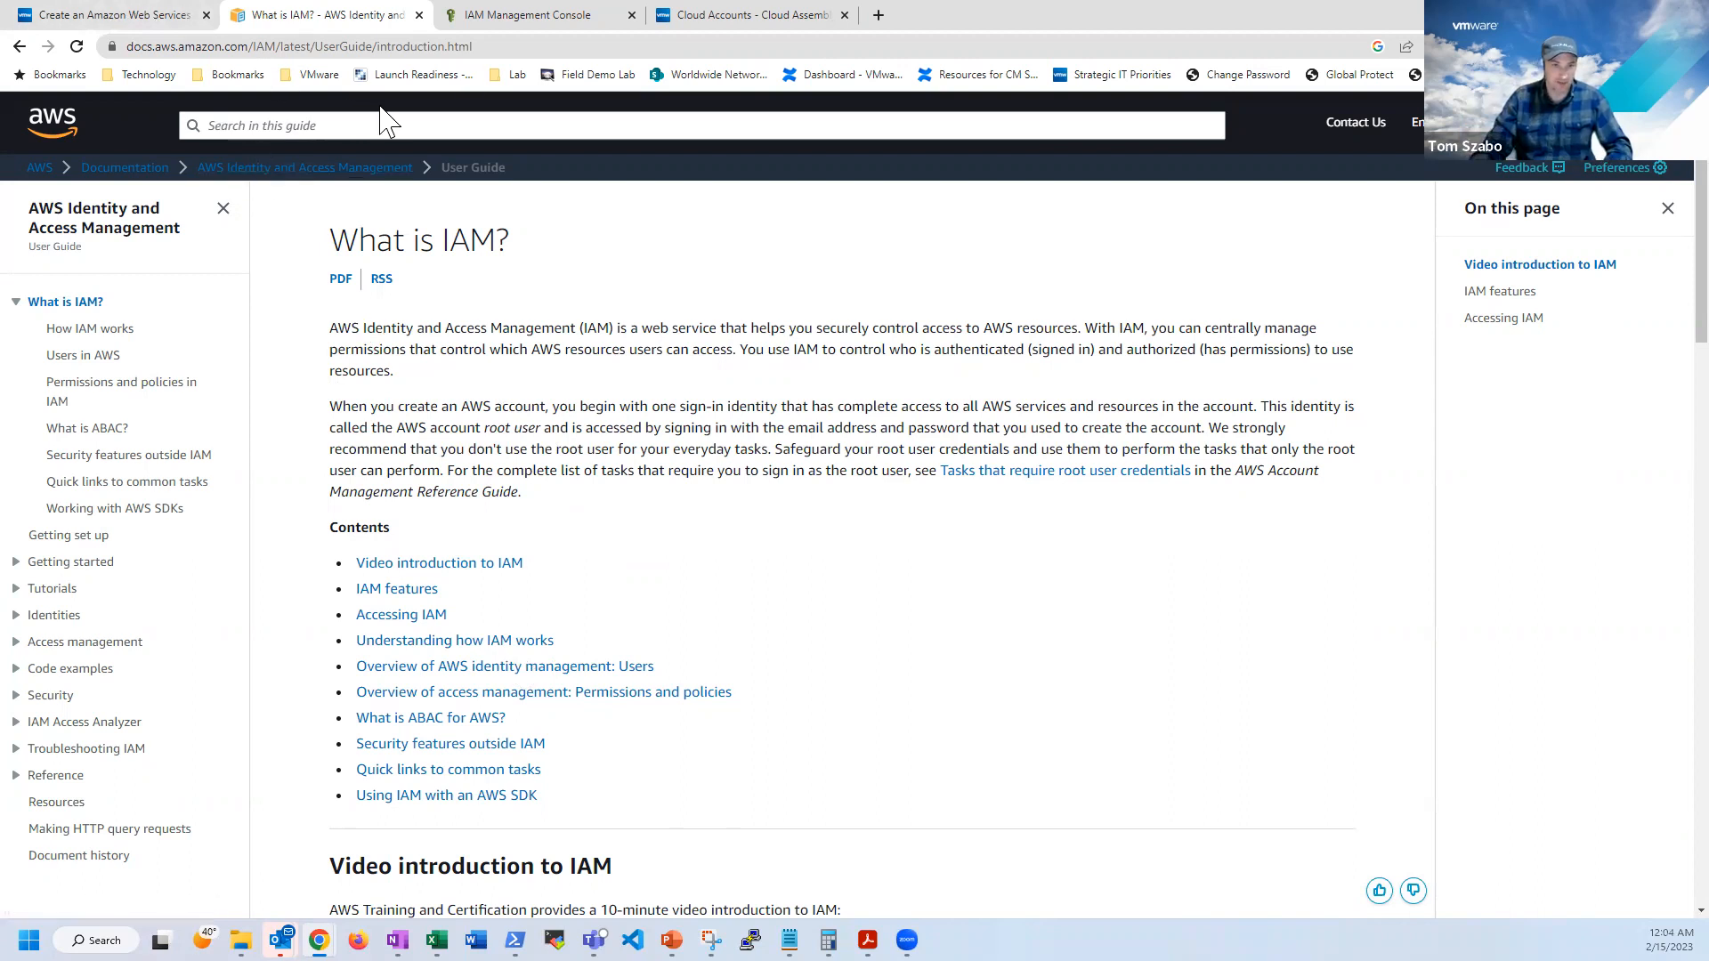
# - Check the two users in the IAM console, then return to Cloud Assembly's Cloud Accounts
pyautogui.click(547, 26)
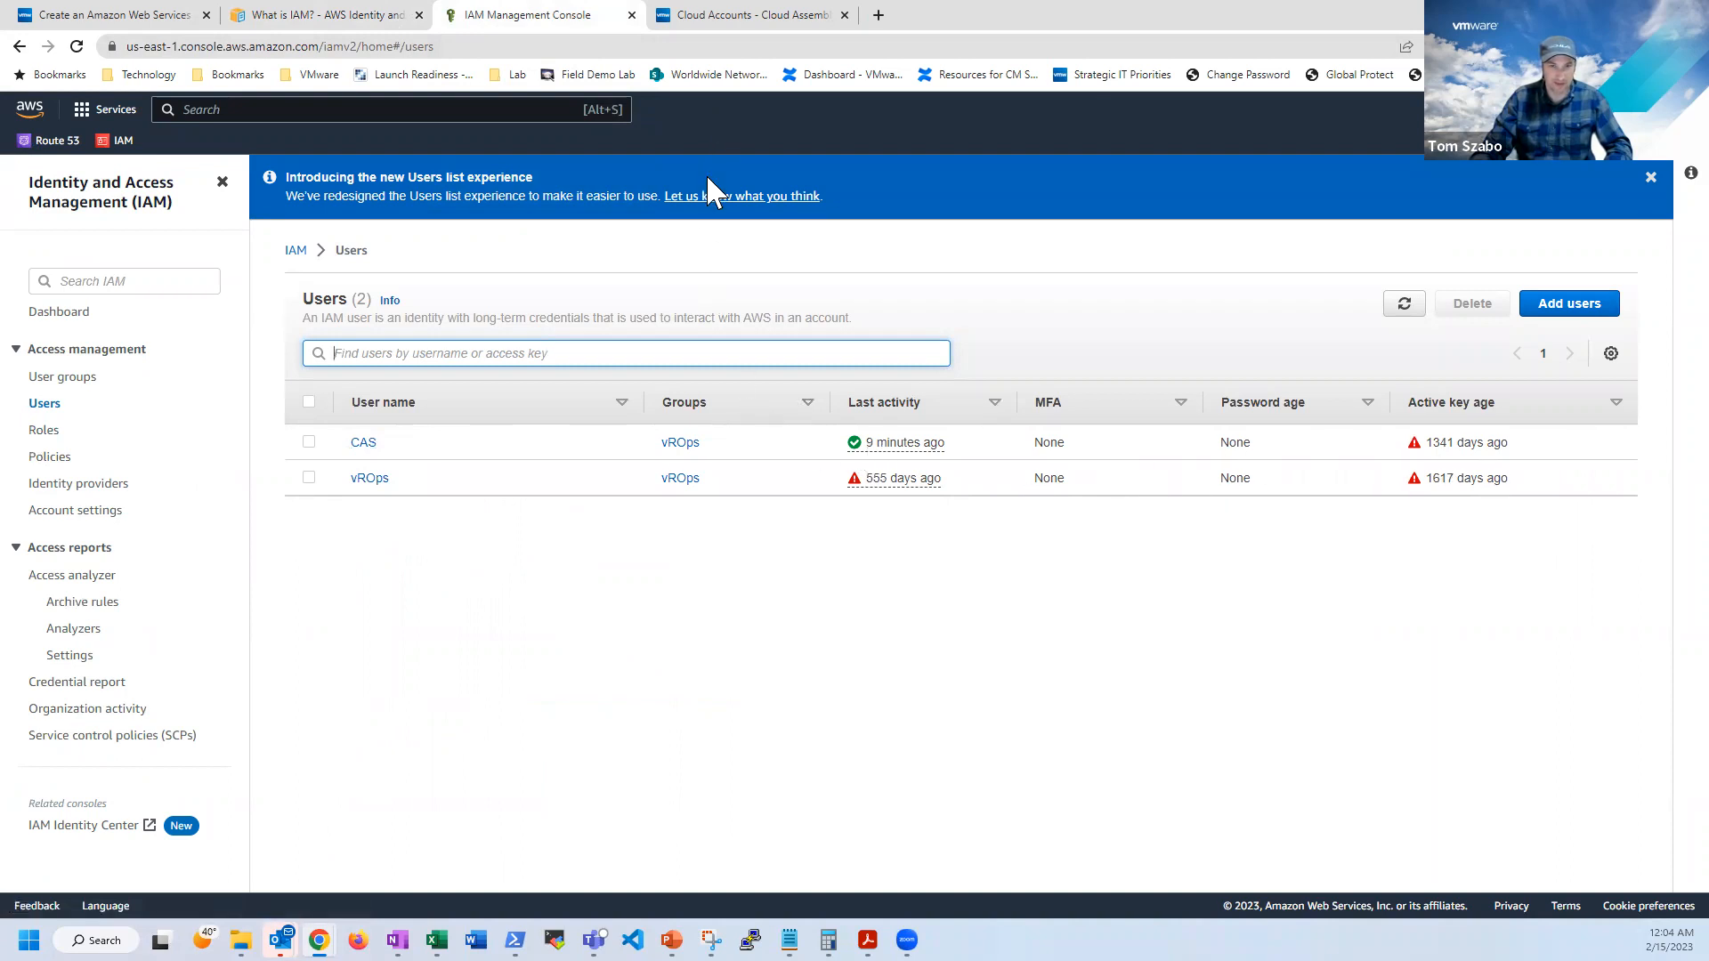
pyautogui.click(721, 18)
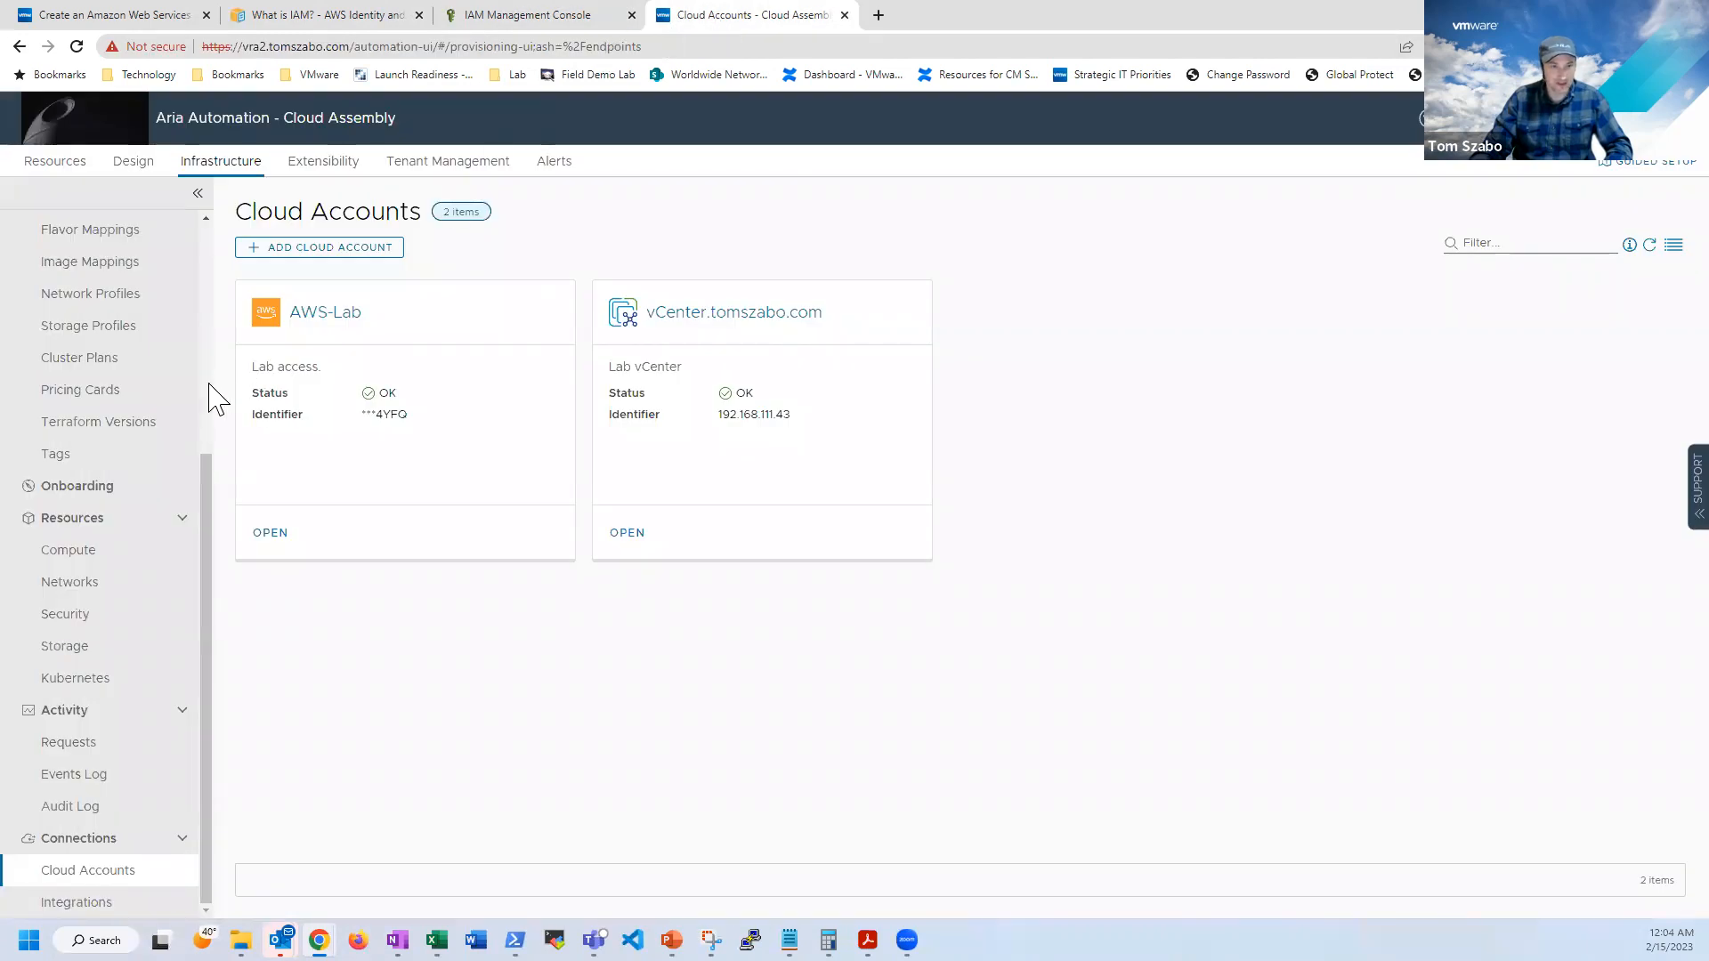
# - Review the vCenter Lab zone's summary without changes, then begin a new cloud zone
pyautogui.scroll(4, 214, 401)
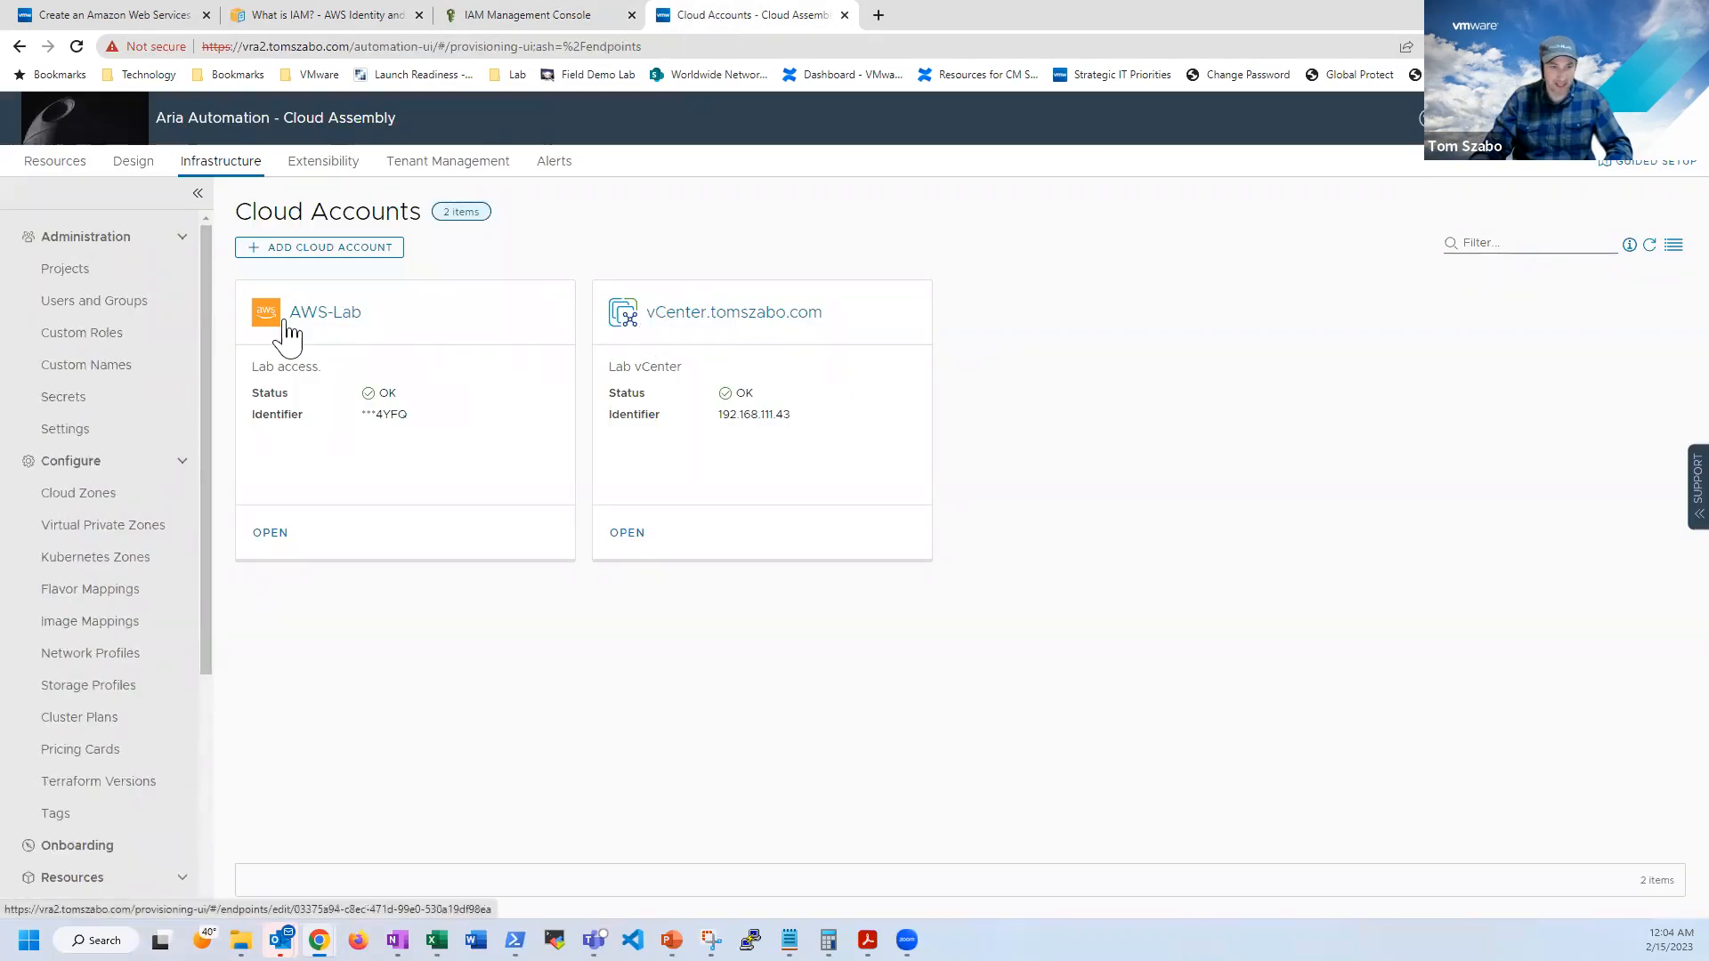
pyautogui.click(127, 504)
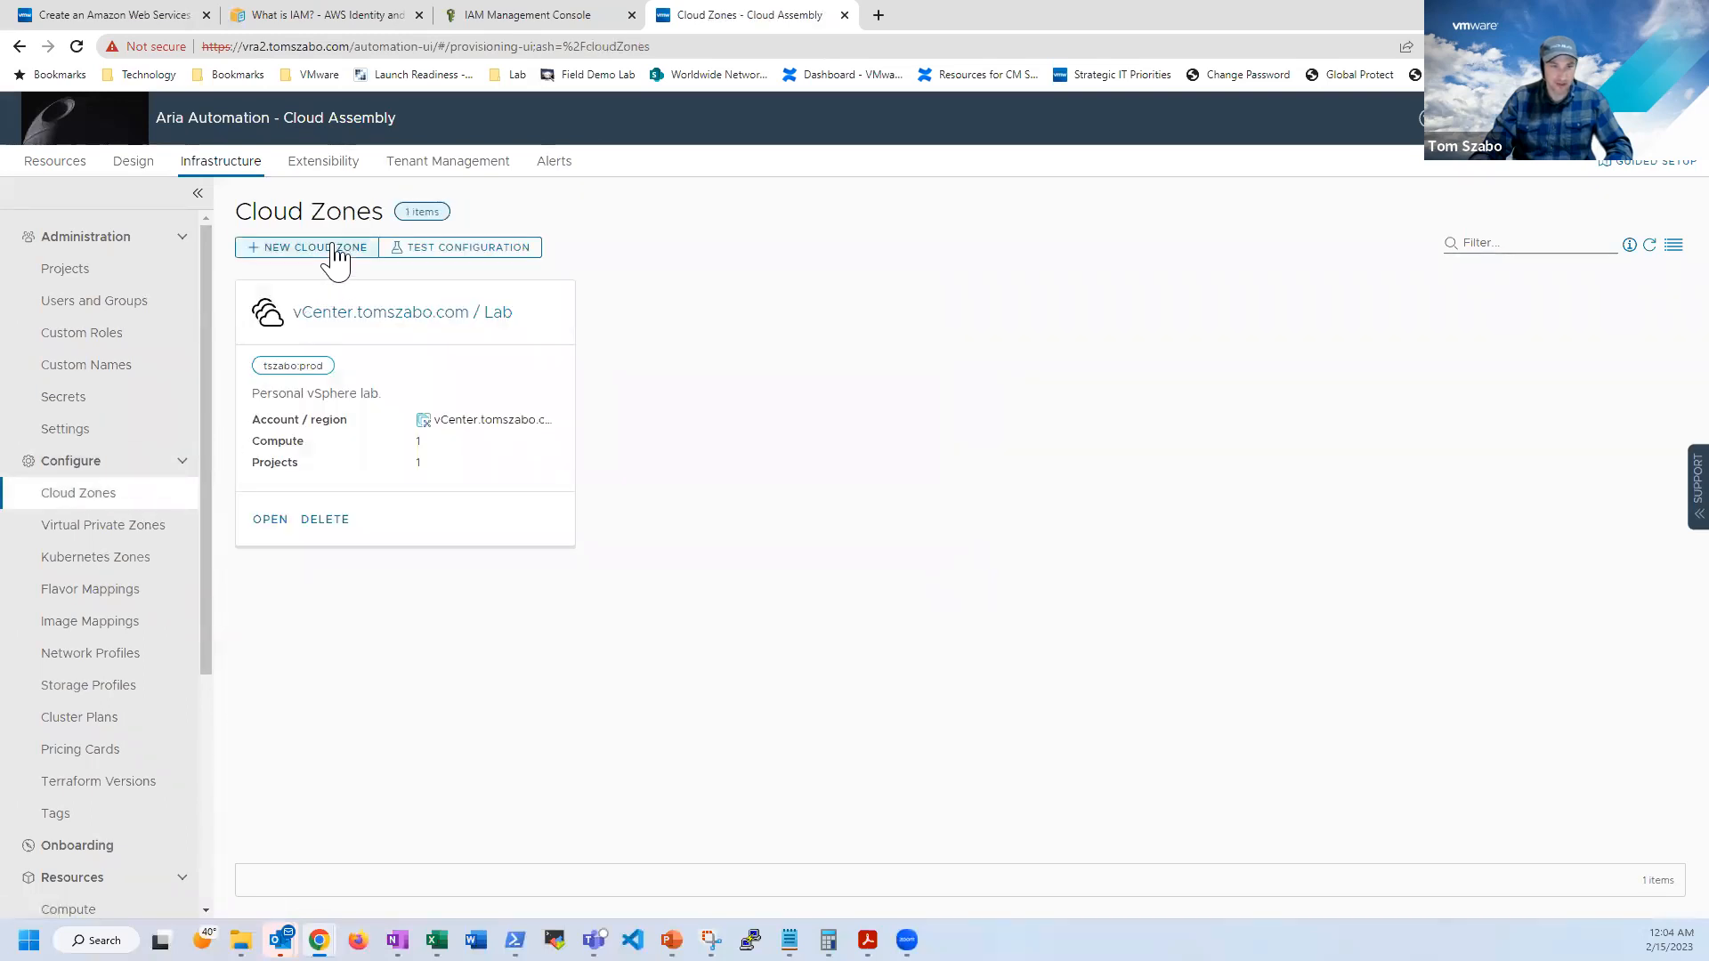
pyautogui.click(270, 520)
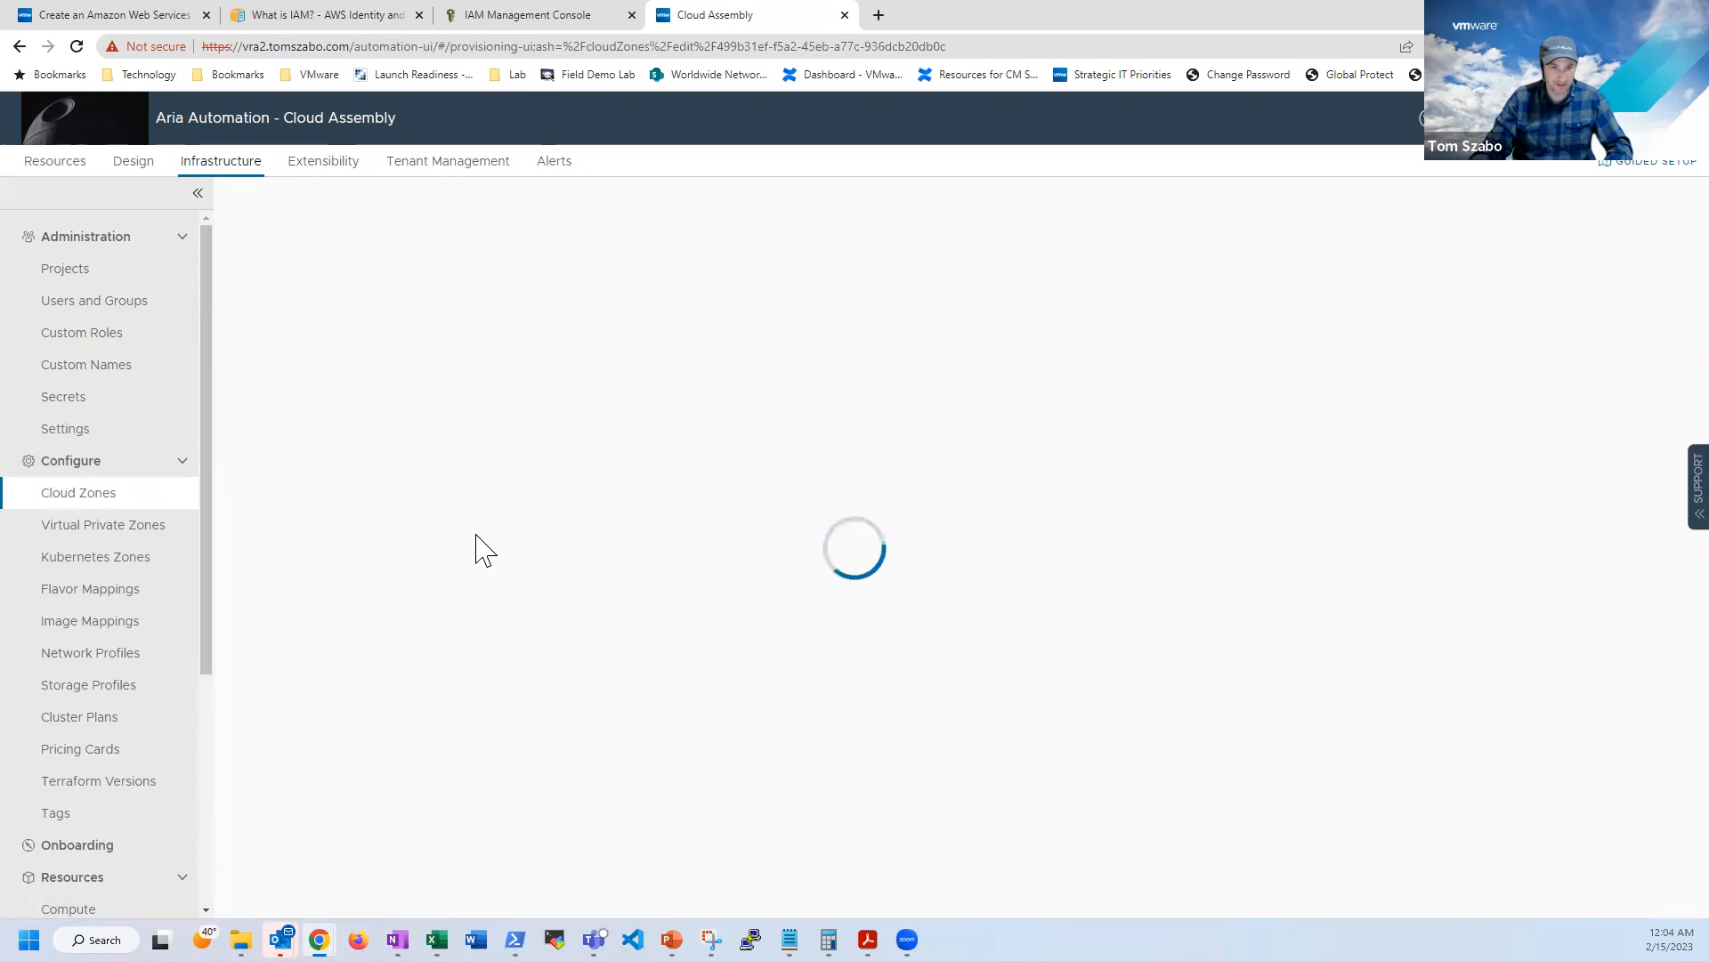
pyautogui.click(341, 306)
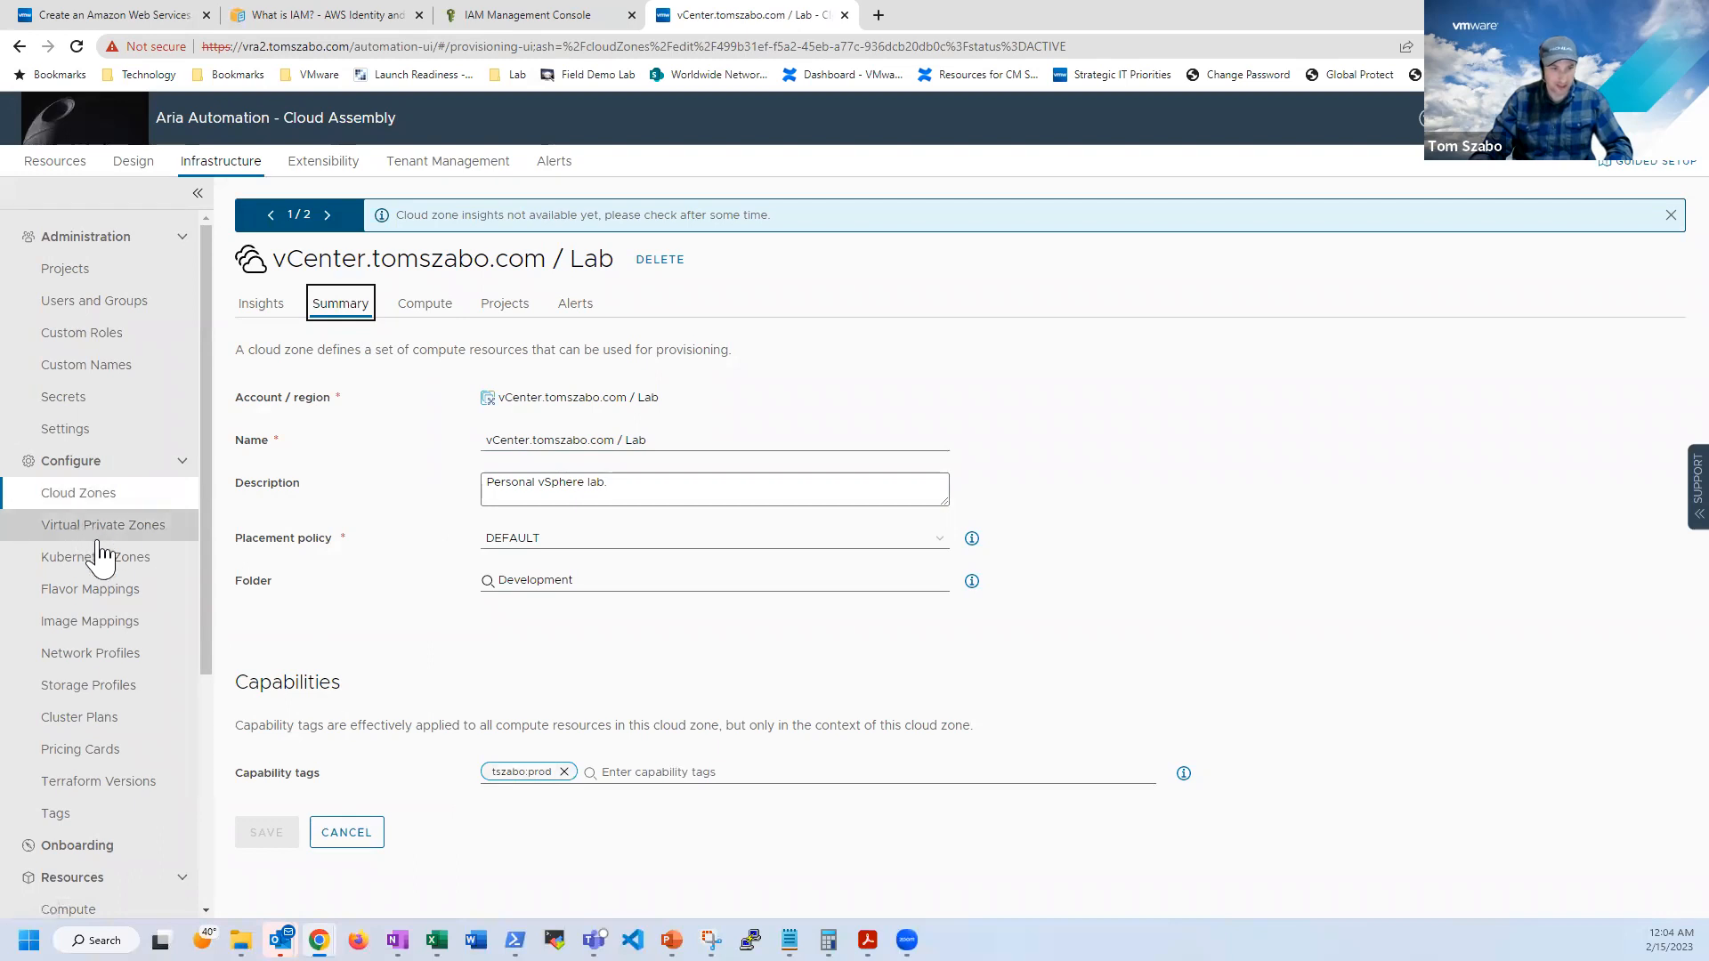
pyautogui.click(346, 833)
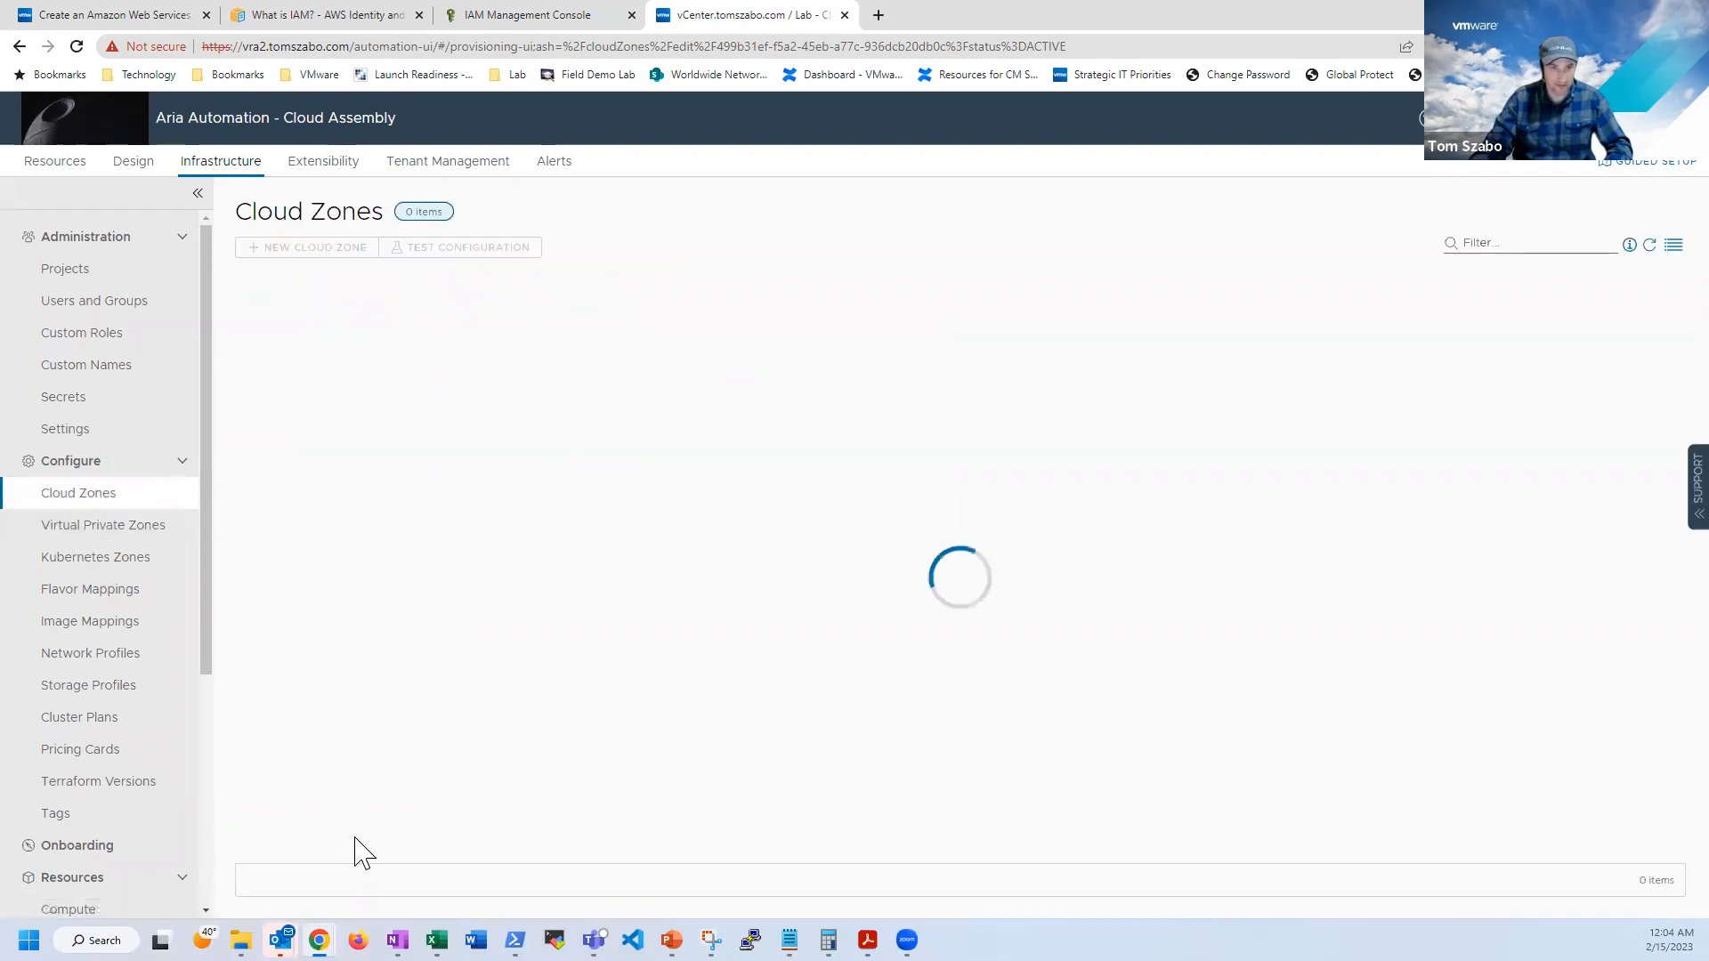
pyautogui.click(324, 267)
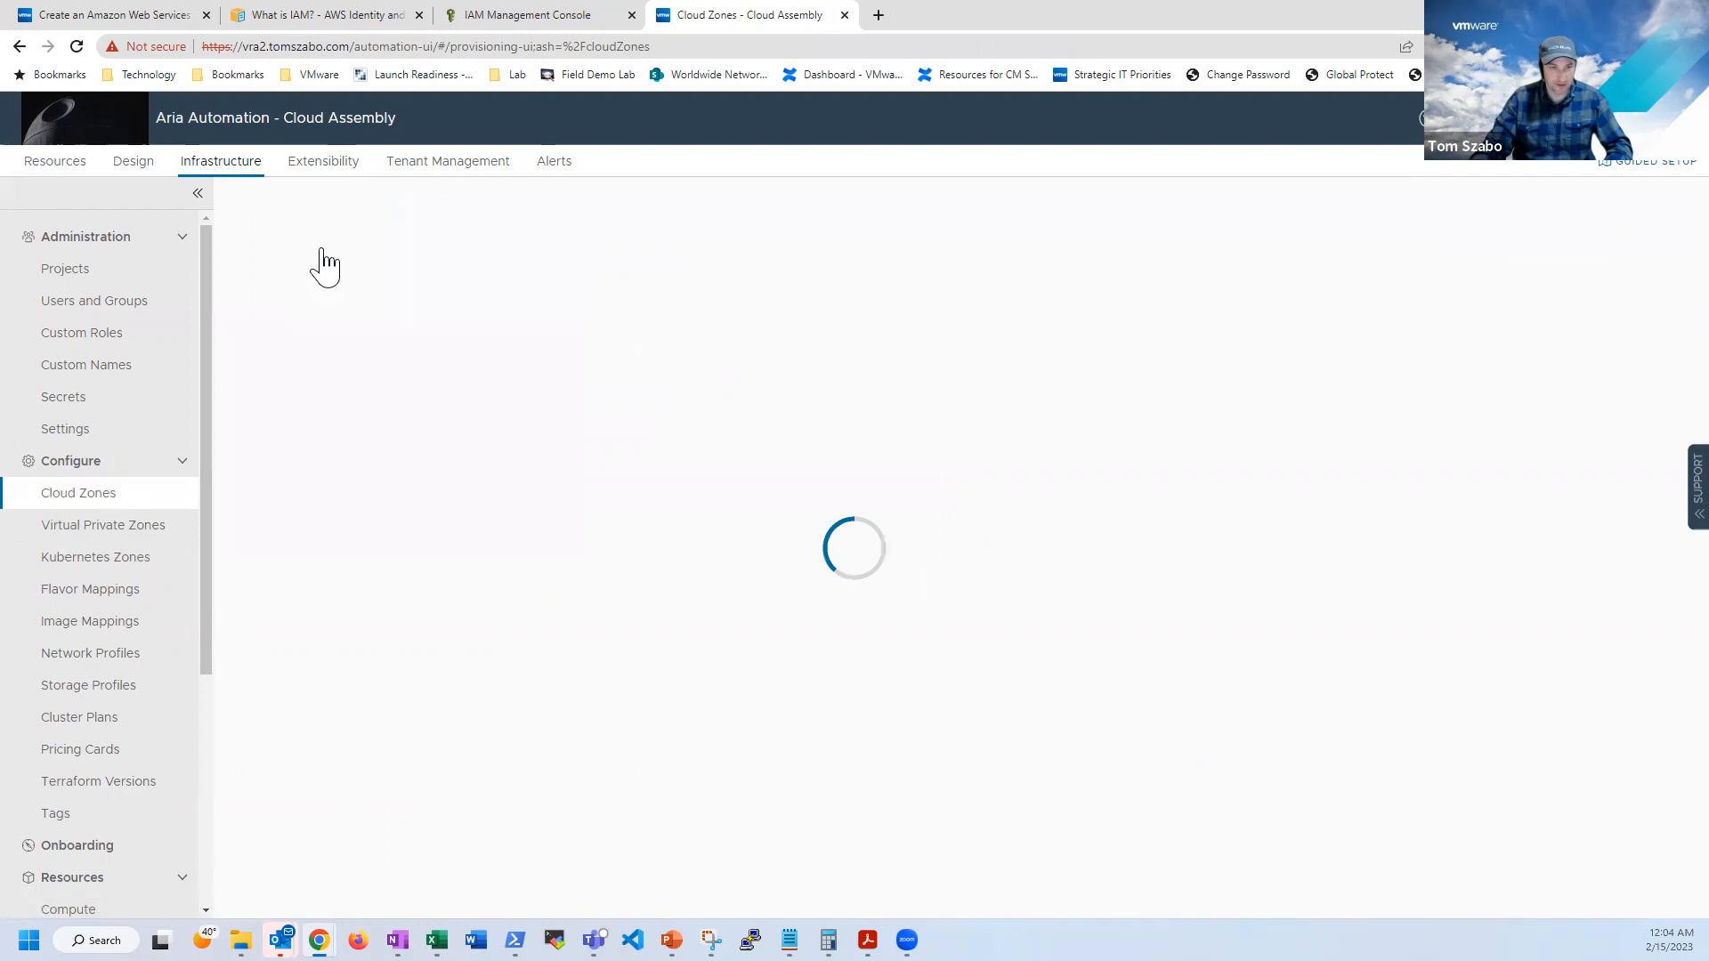
# - Set the zone's account/region to AWS-Lab / us-east-1 and name it AWS-Lab
pyautogui.click(575, 352)
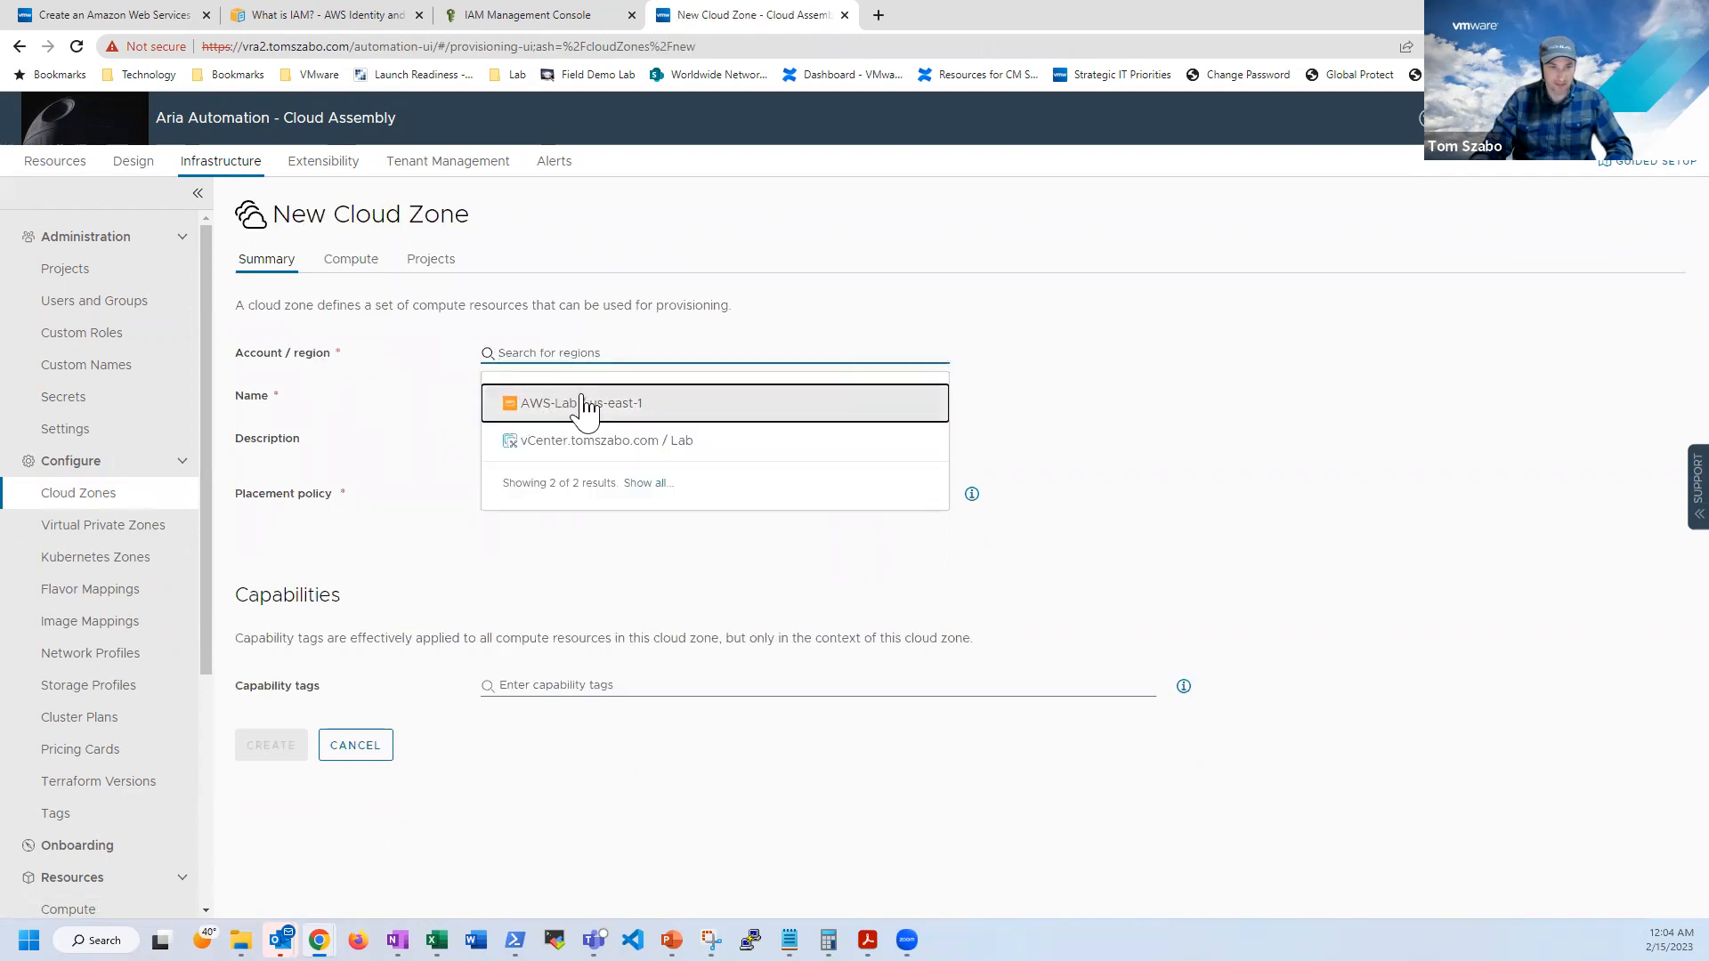
pyautogui.click(574, 403)
pyautogui.click(577, 394)
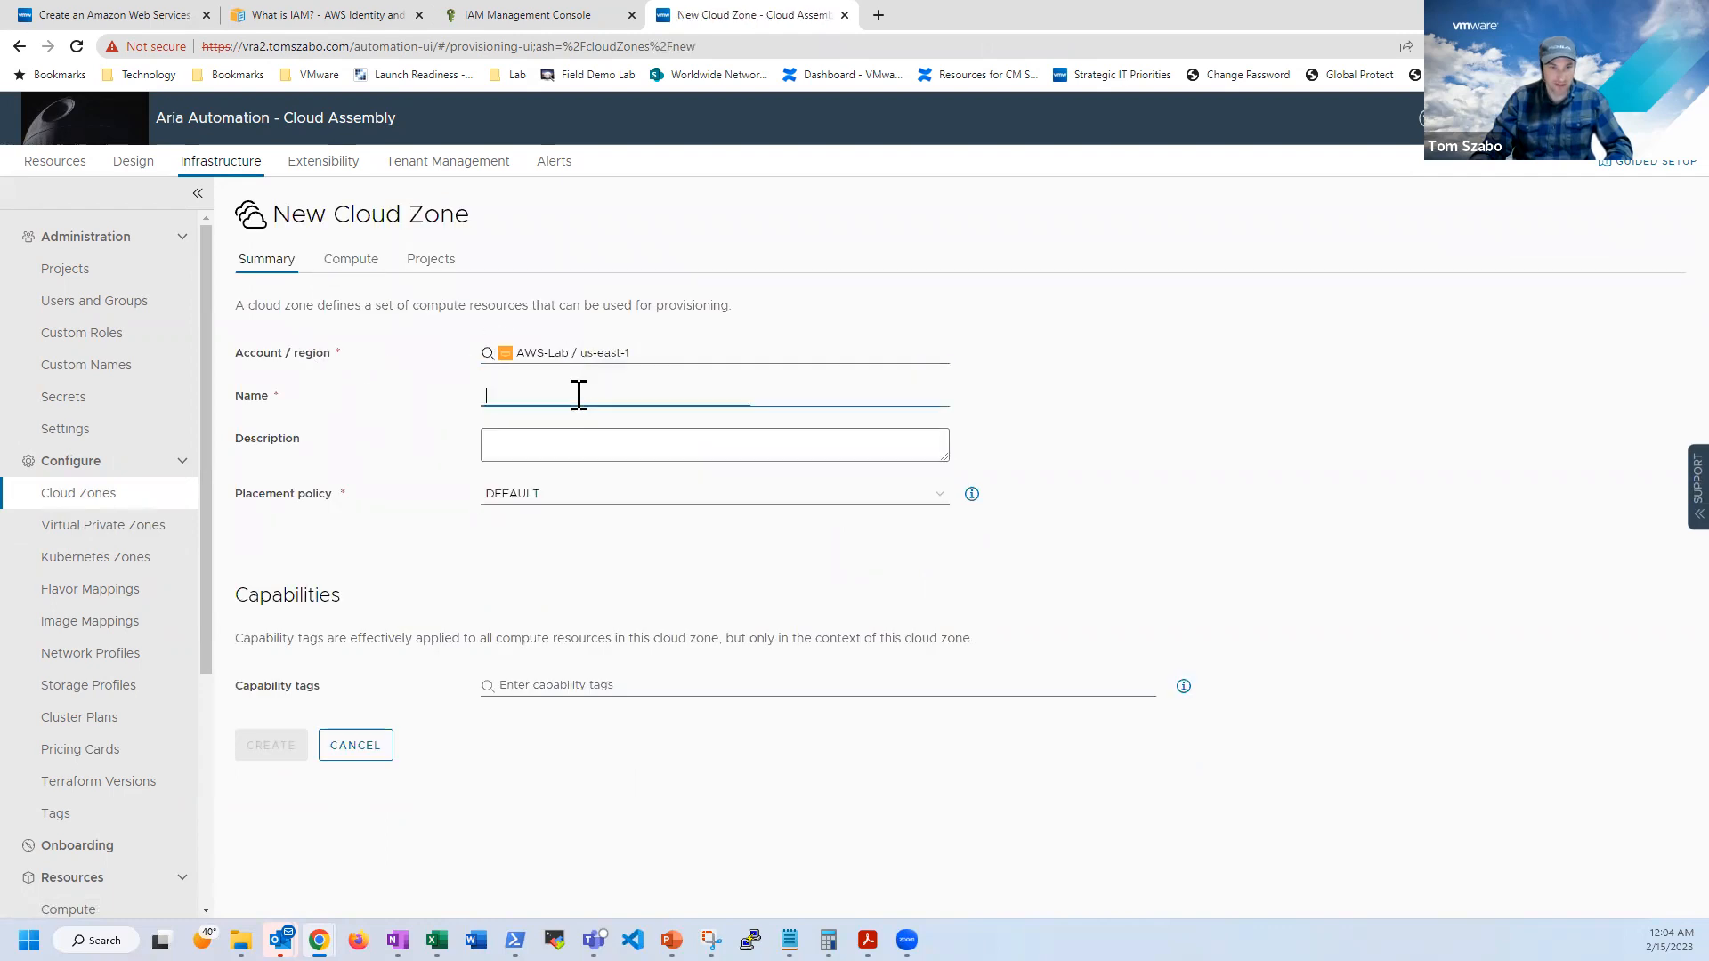
pyautogui.click(676, 375)
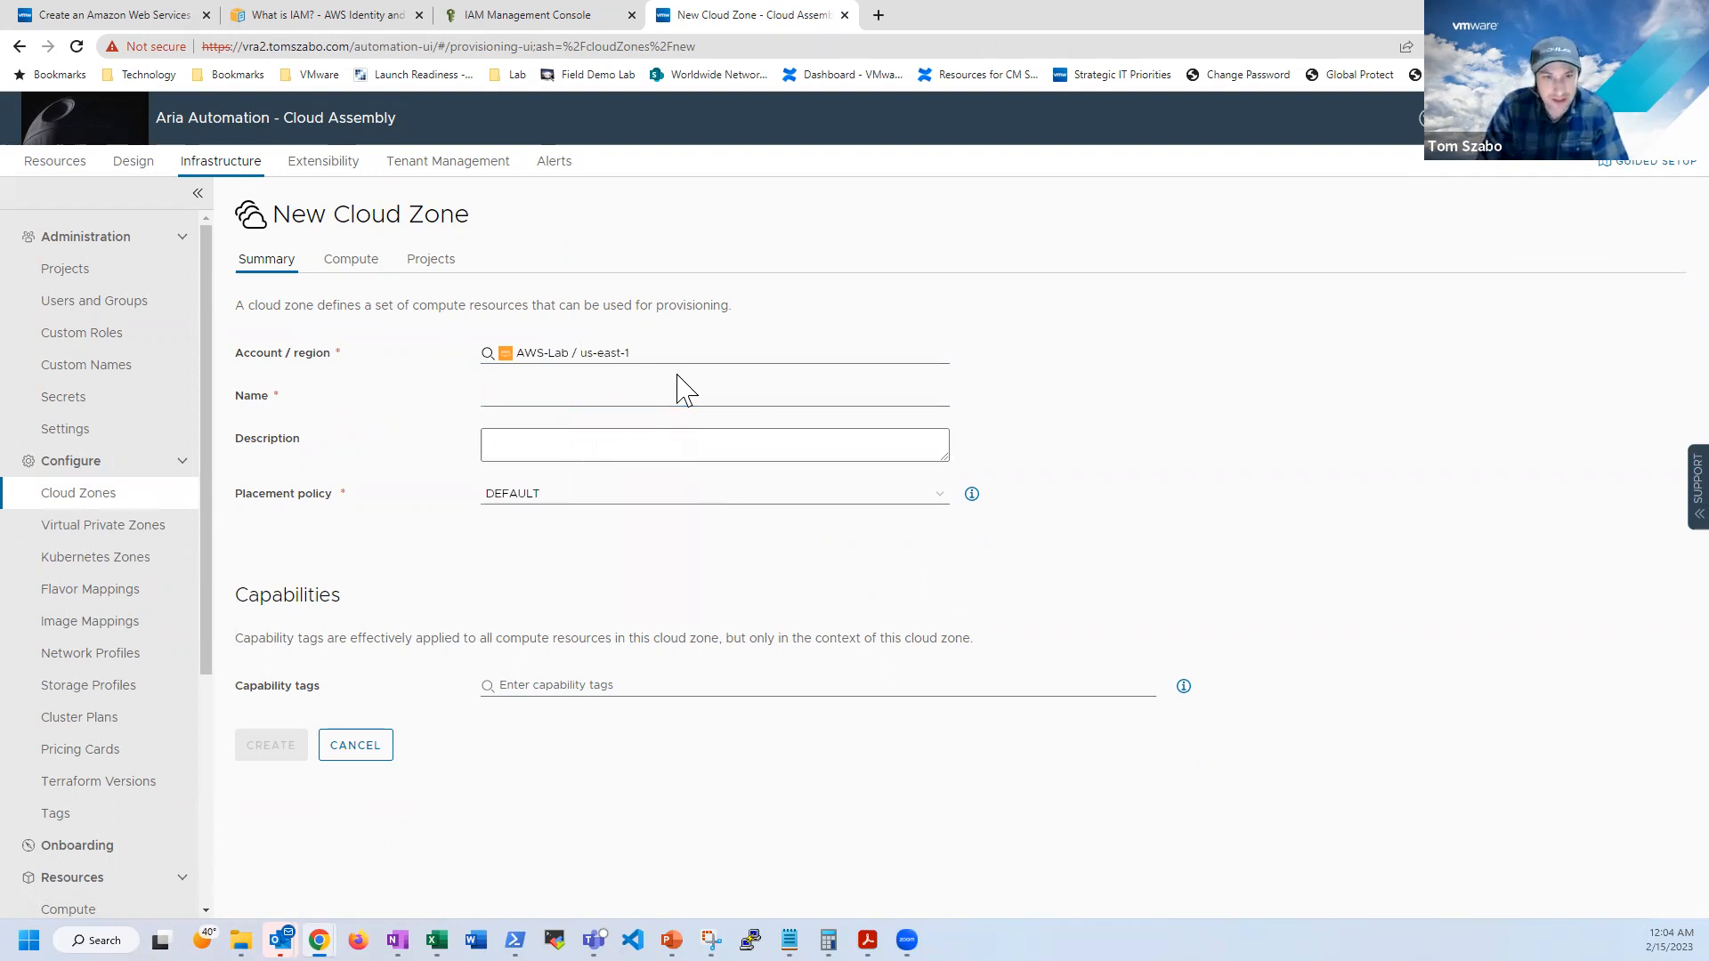
pyautogui.click(680, 397)
pyautogui.write('AWS-Lab')
pyautogui.press('Tab')
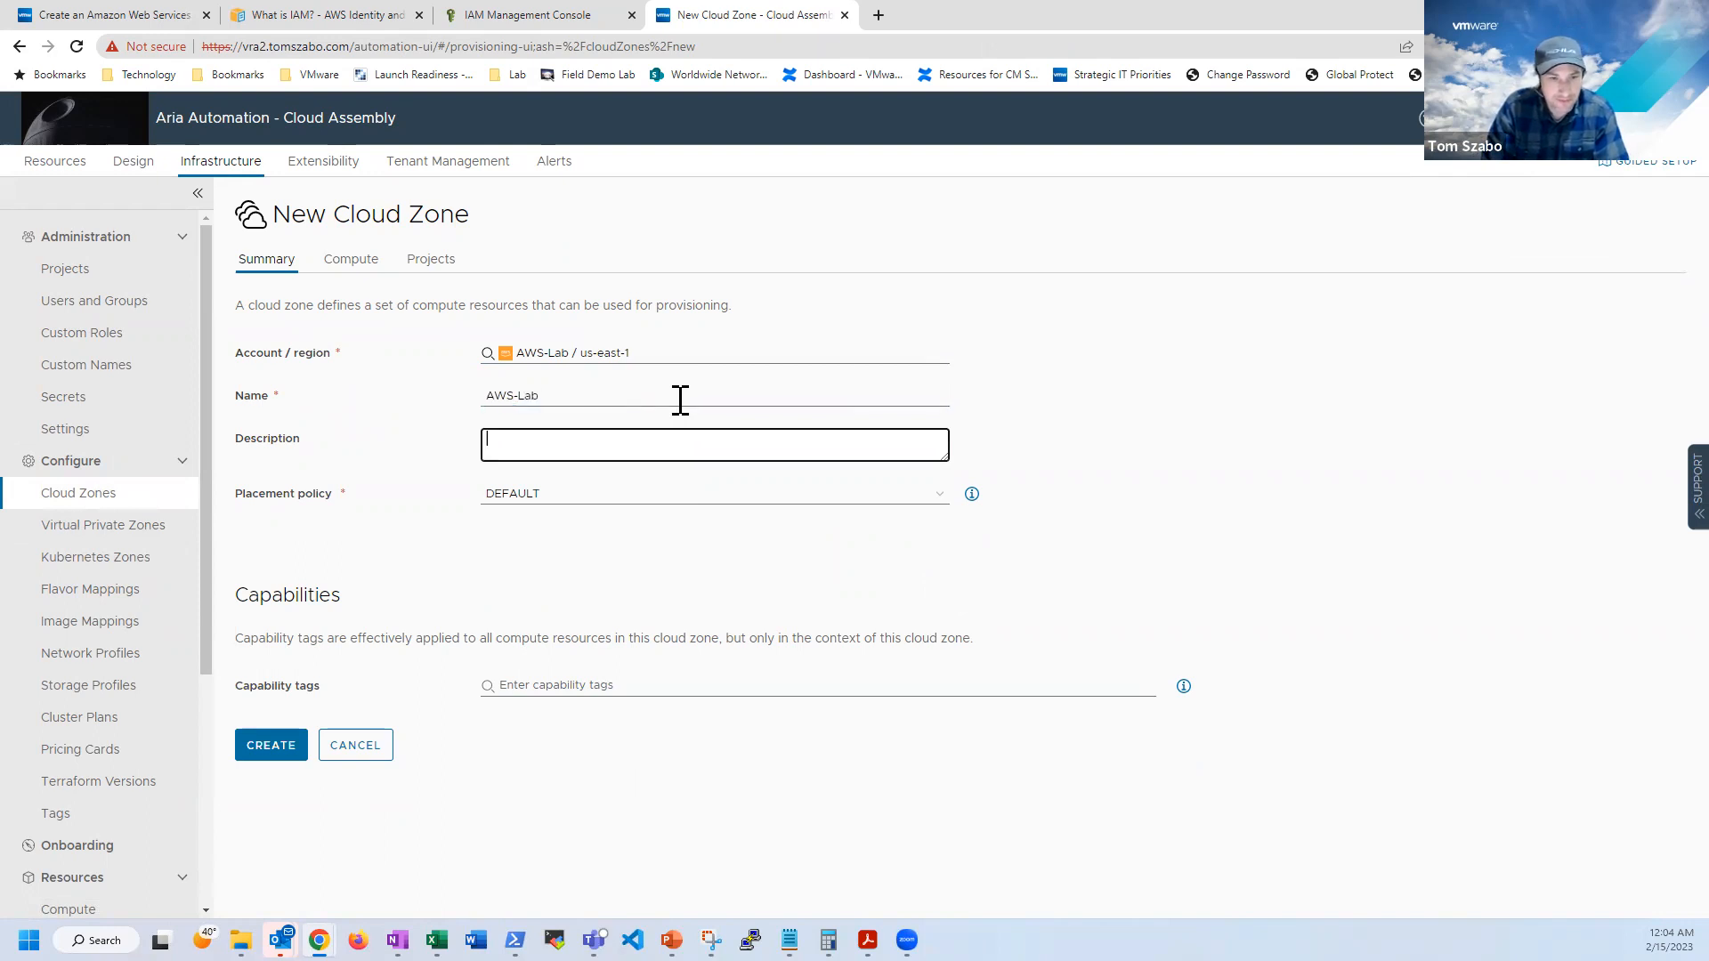
# - Keep the DEFAULT placement policy and enter the env:aws capability tag
pyautogui.press('Tab')
pyautogui.click(684, 495)
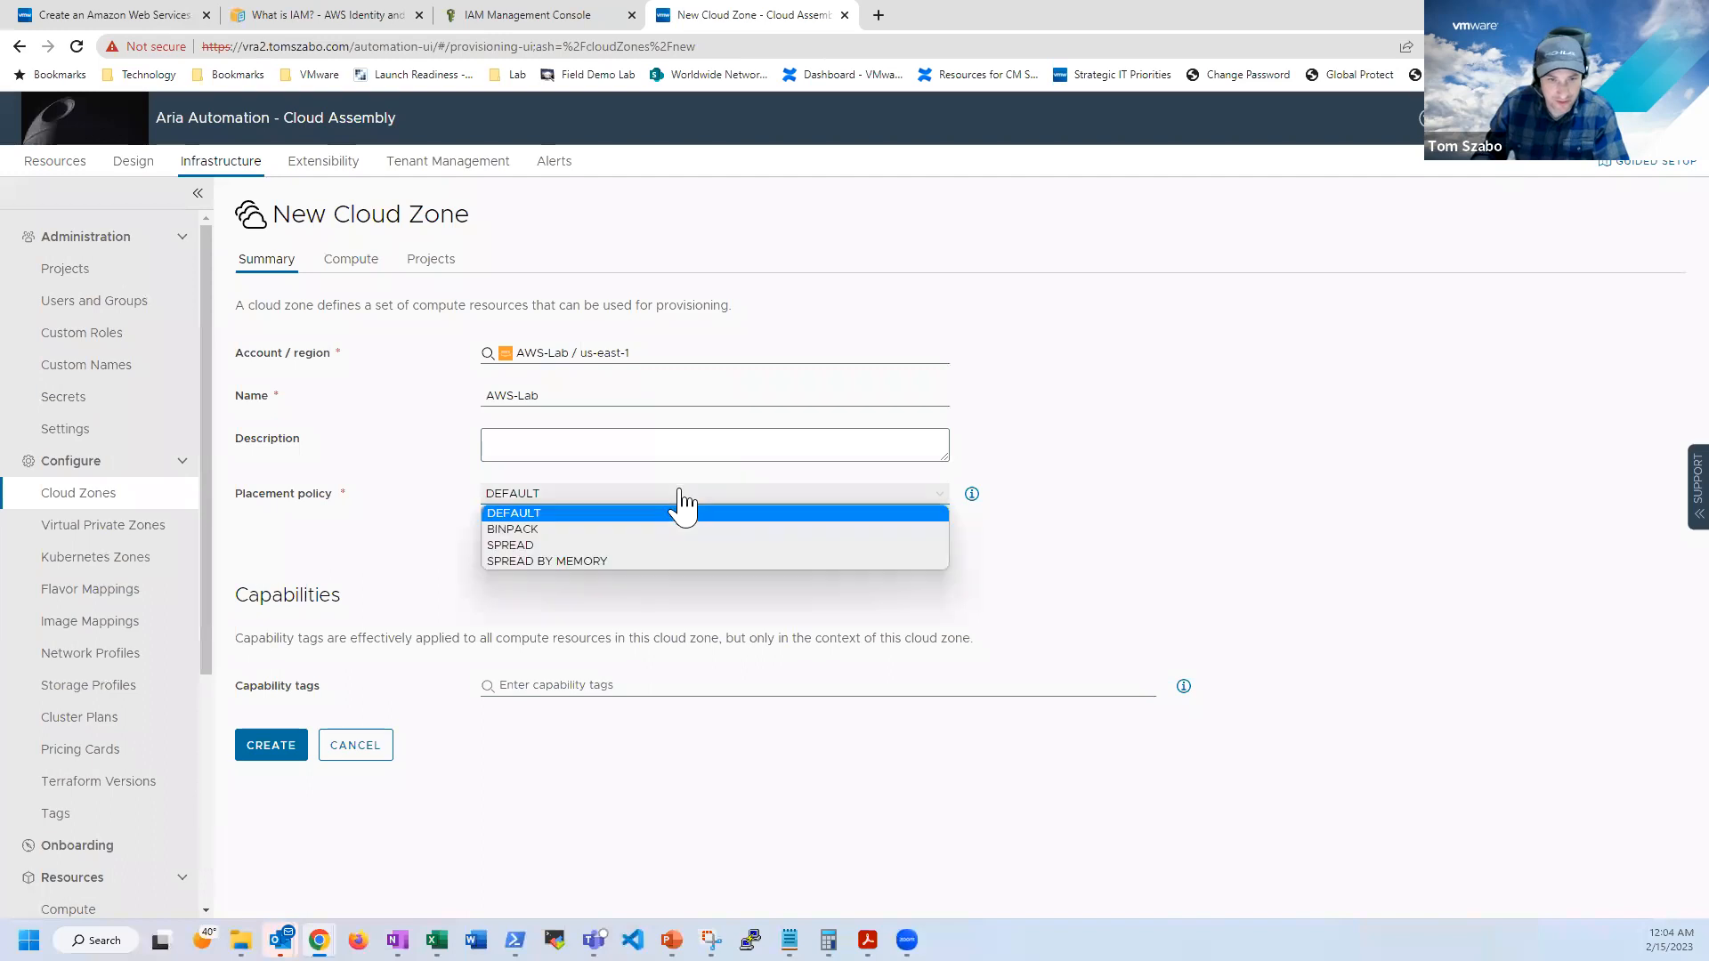
pyautogui.click(1133, 436)
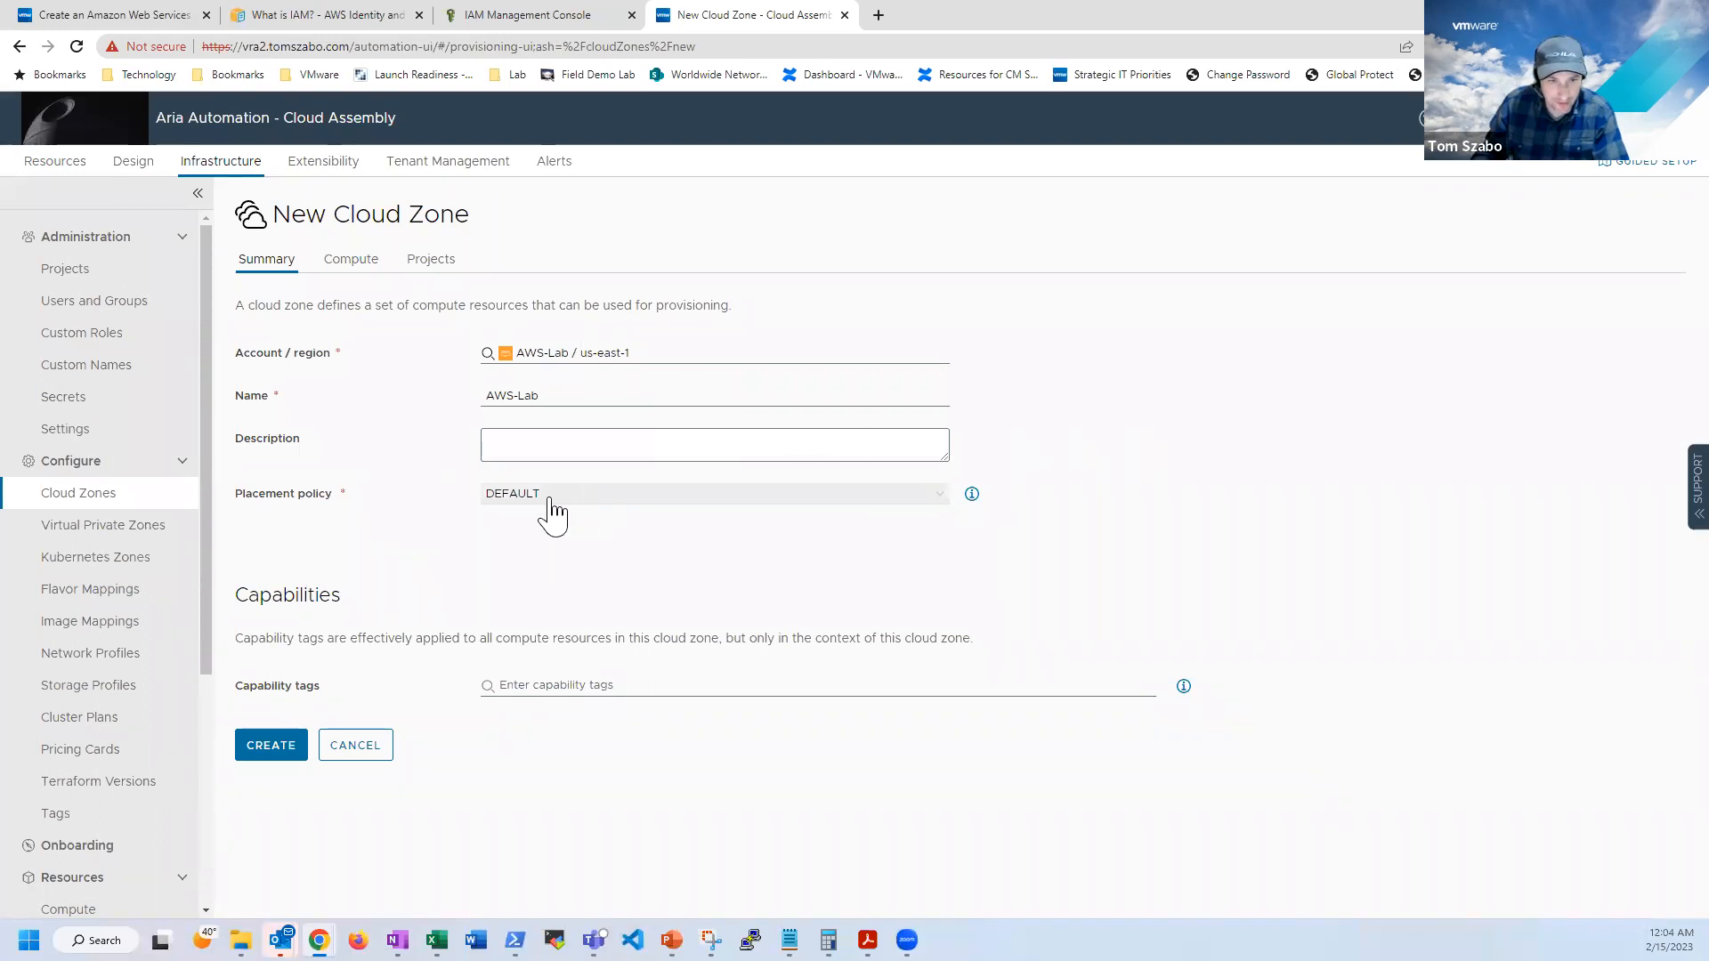
pyautogui.click(523, 686)
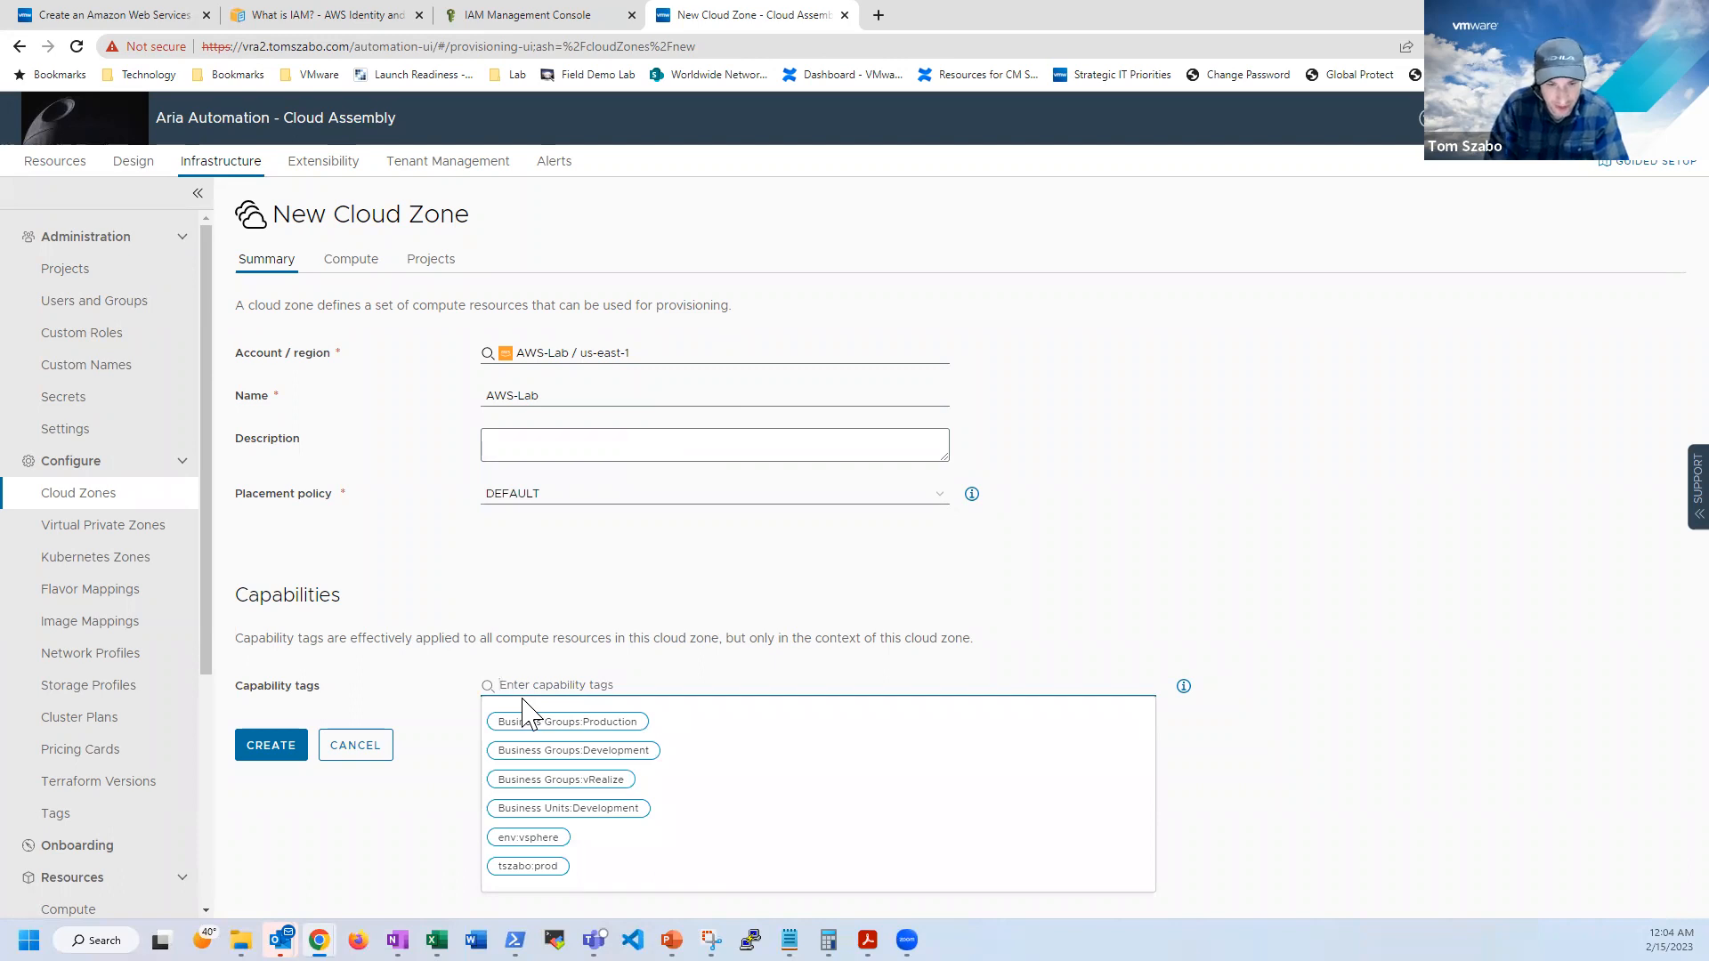
pyautogui.write('env:aws')
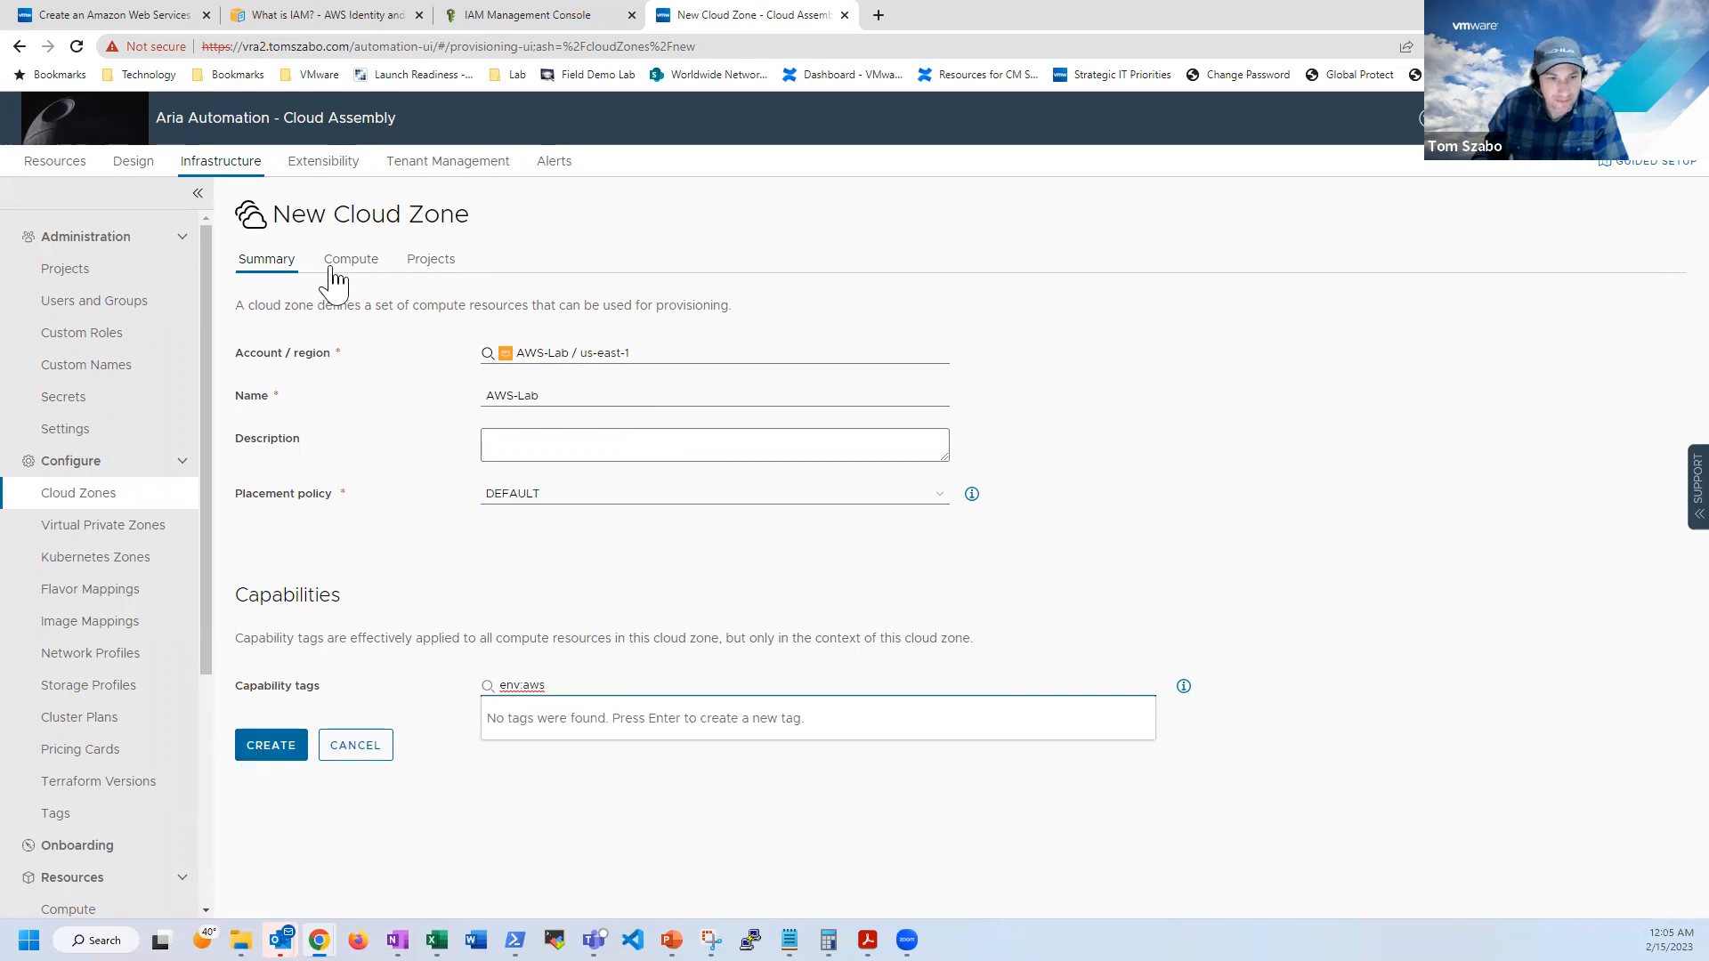
# - Review the zone's Compute and Projects tabs, then create the AWS-Lab zone
pyautogui.click(351, 267)
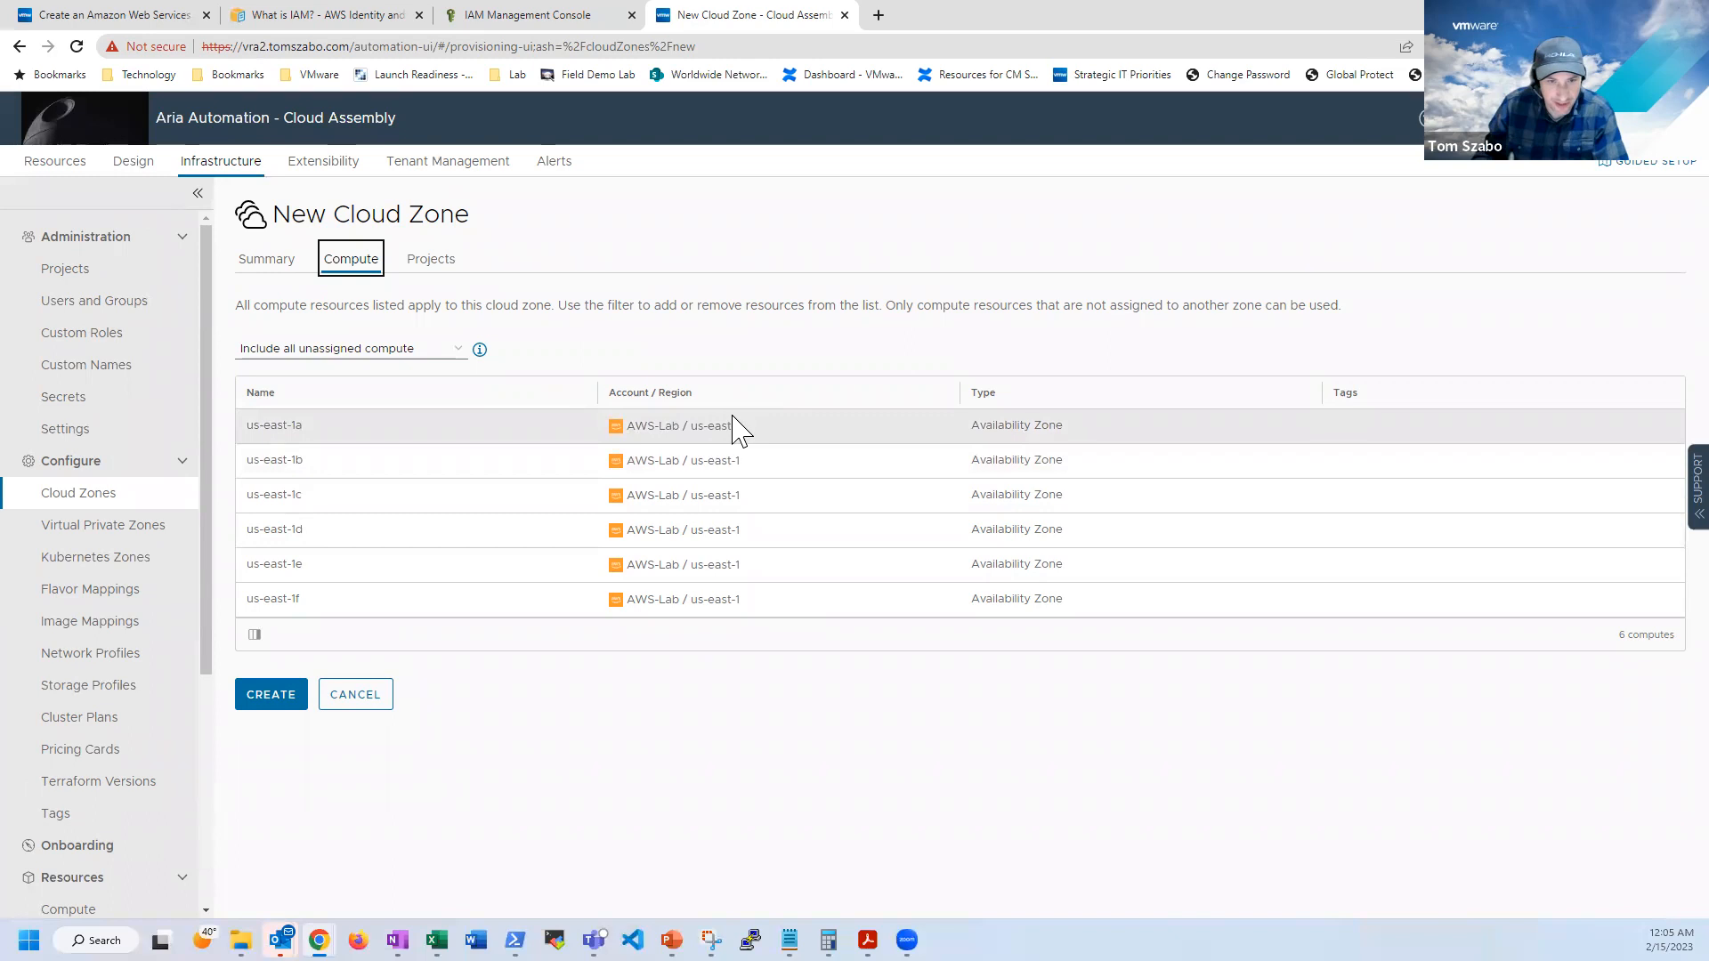
pyautogui.click(436, 266)
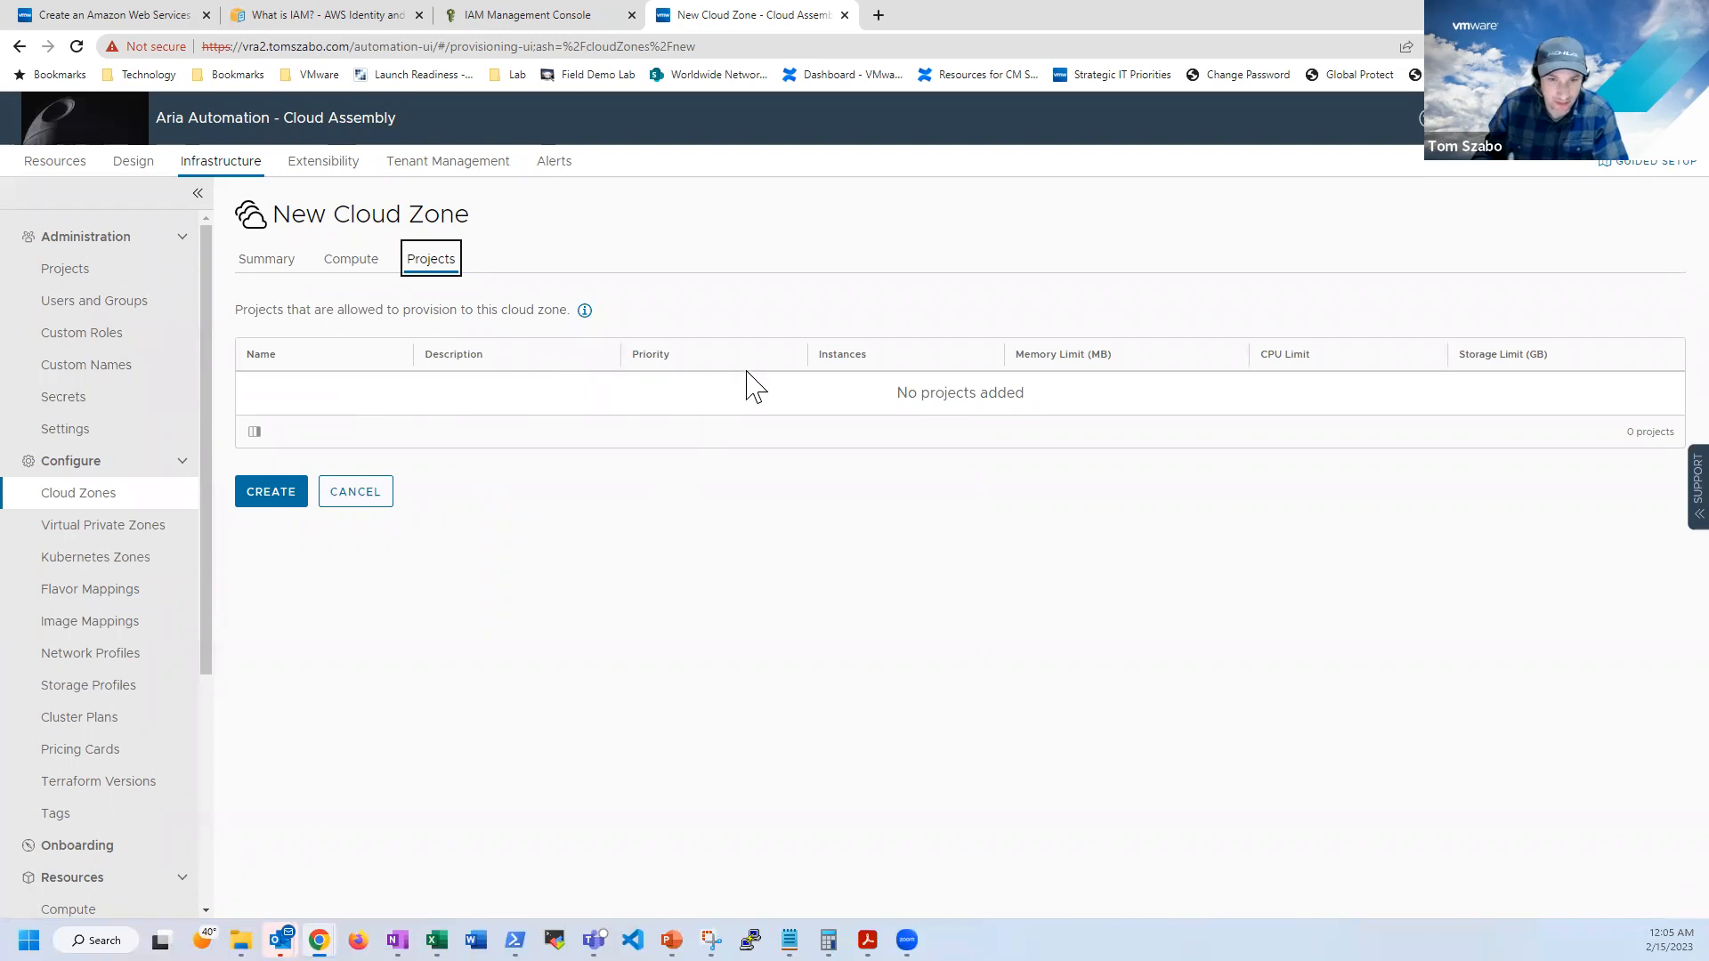
pyautogui.click(259, 265)
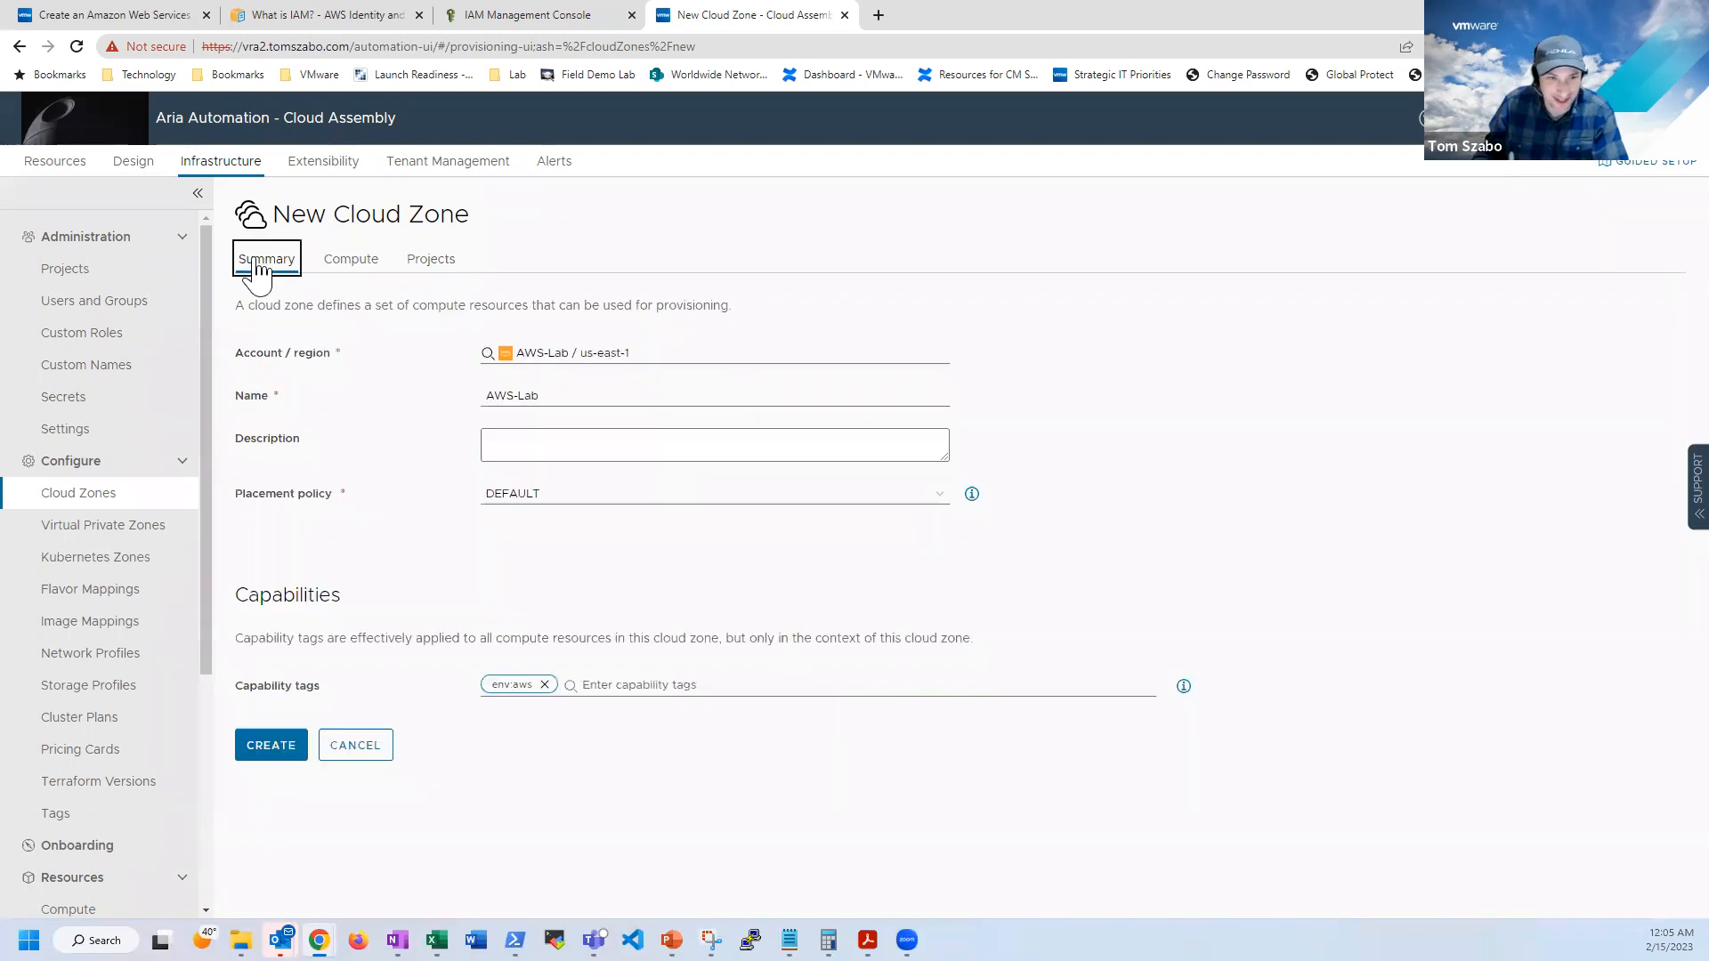
pyautogui.click(274, 752)
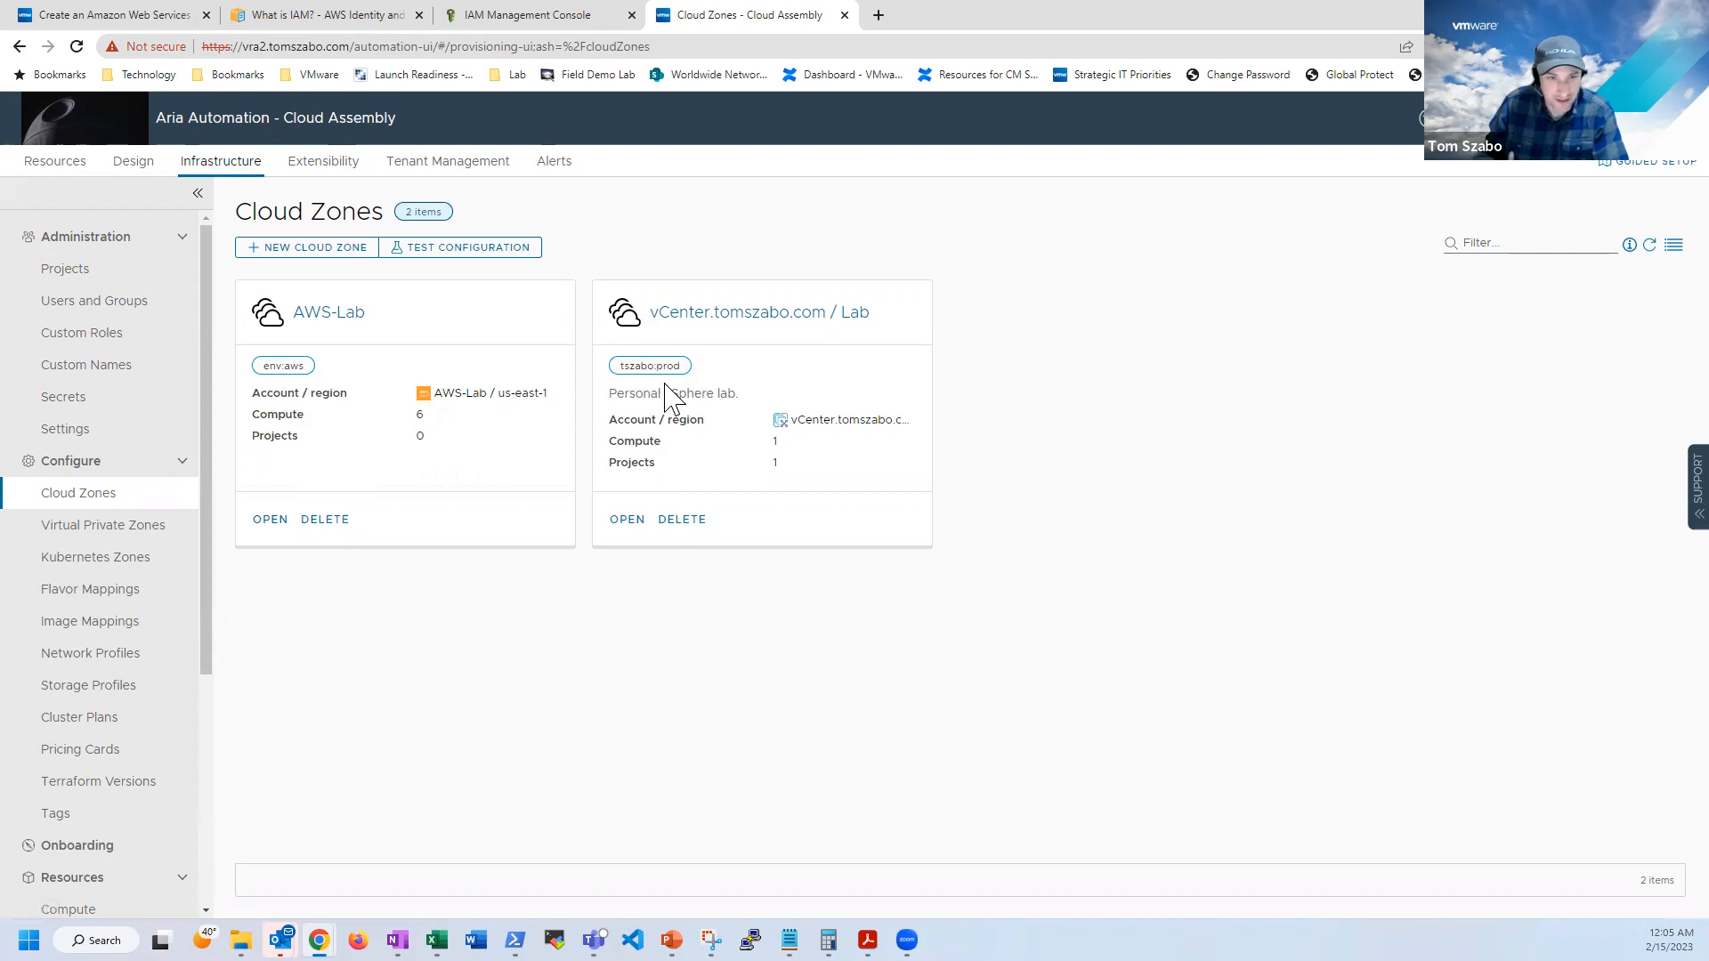
# - Add the tszabo:dev capability tag to the AWS-Lab cloud zone, save, then go to Projects
pyautogui.click(266, 525)
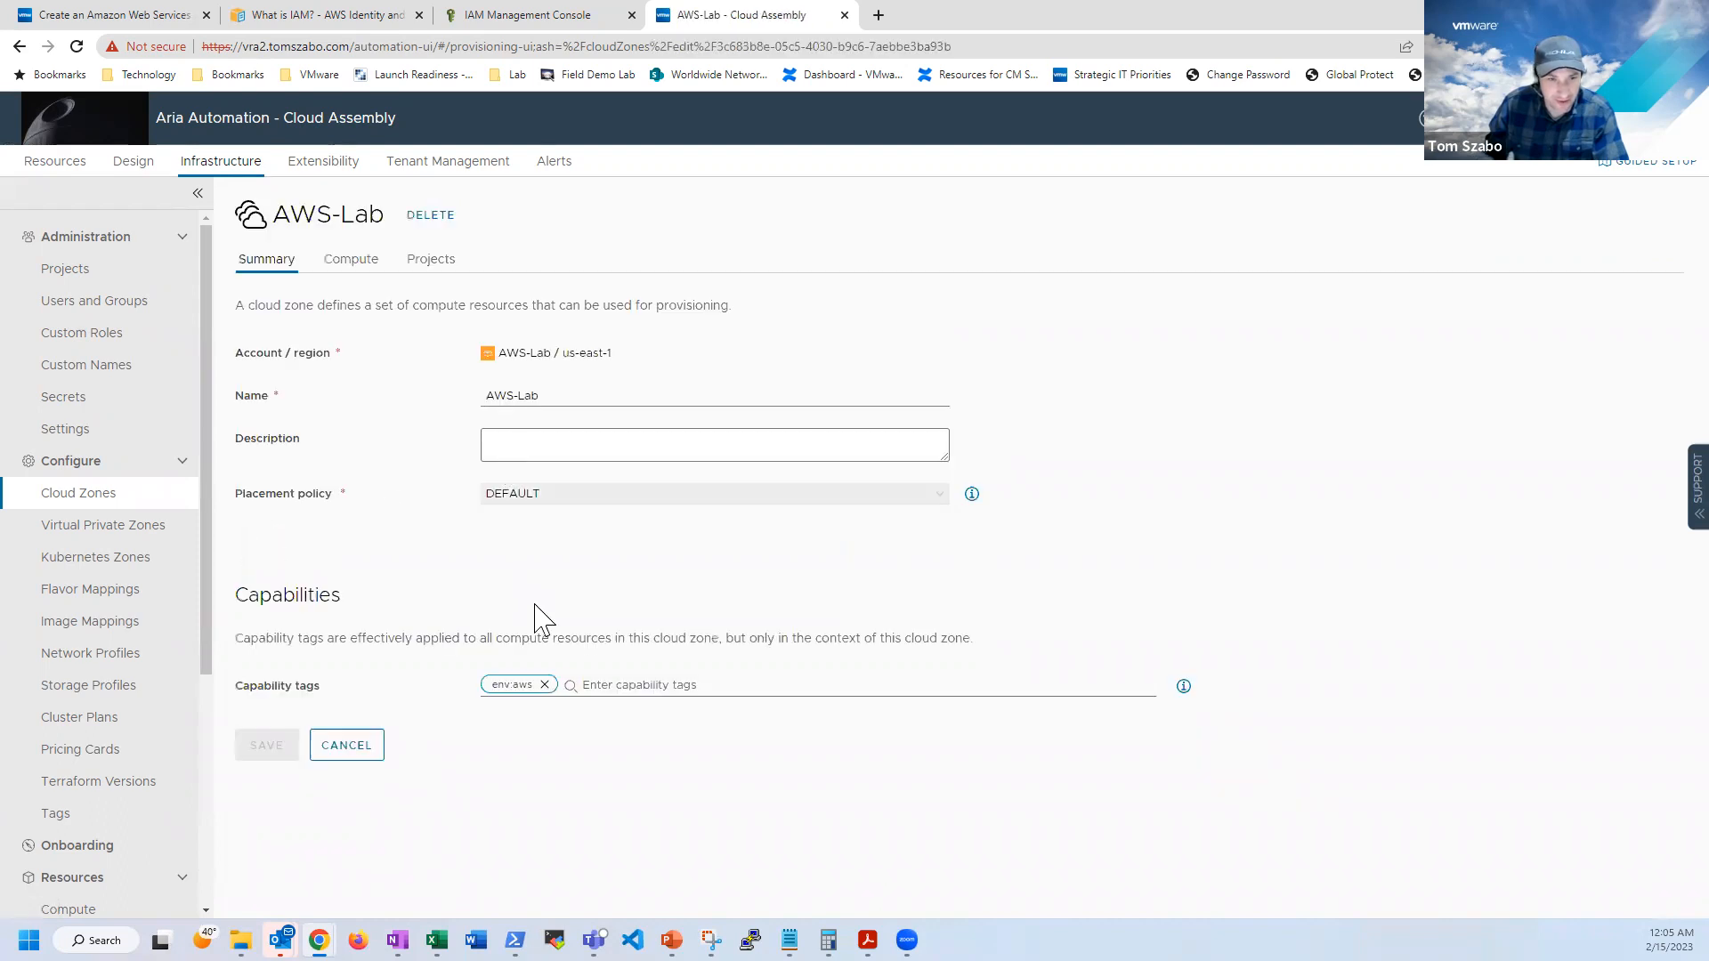
pyautogui.click(605, 684)
pyautogui.write('tszabo:dev')
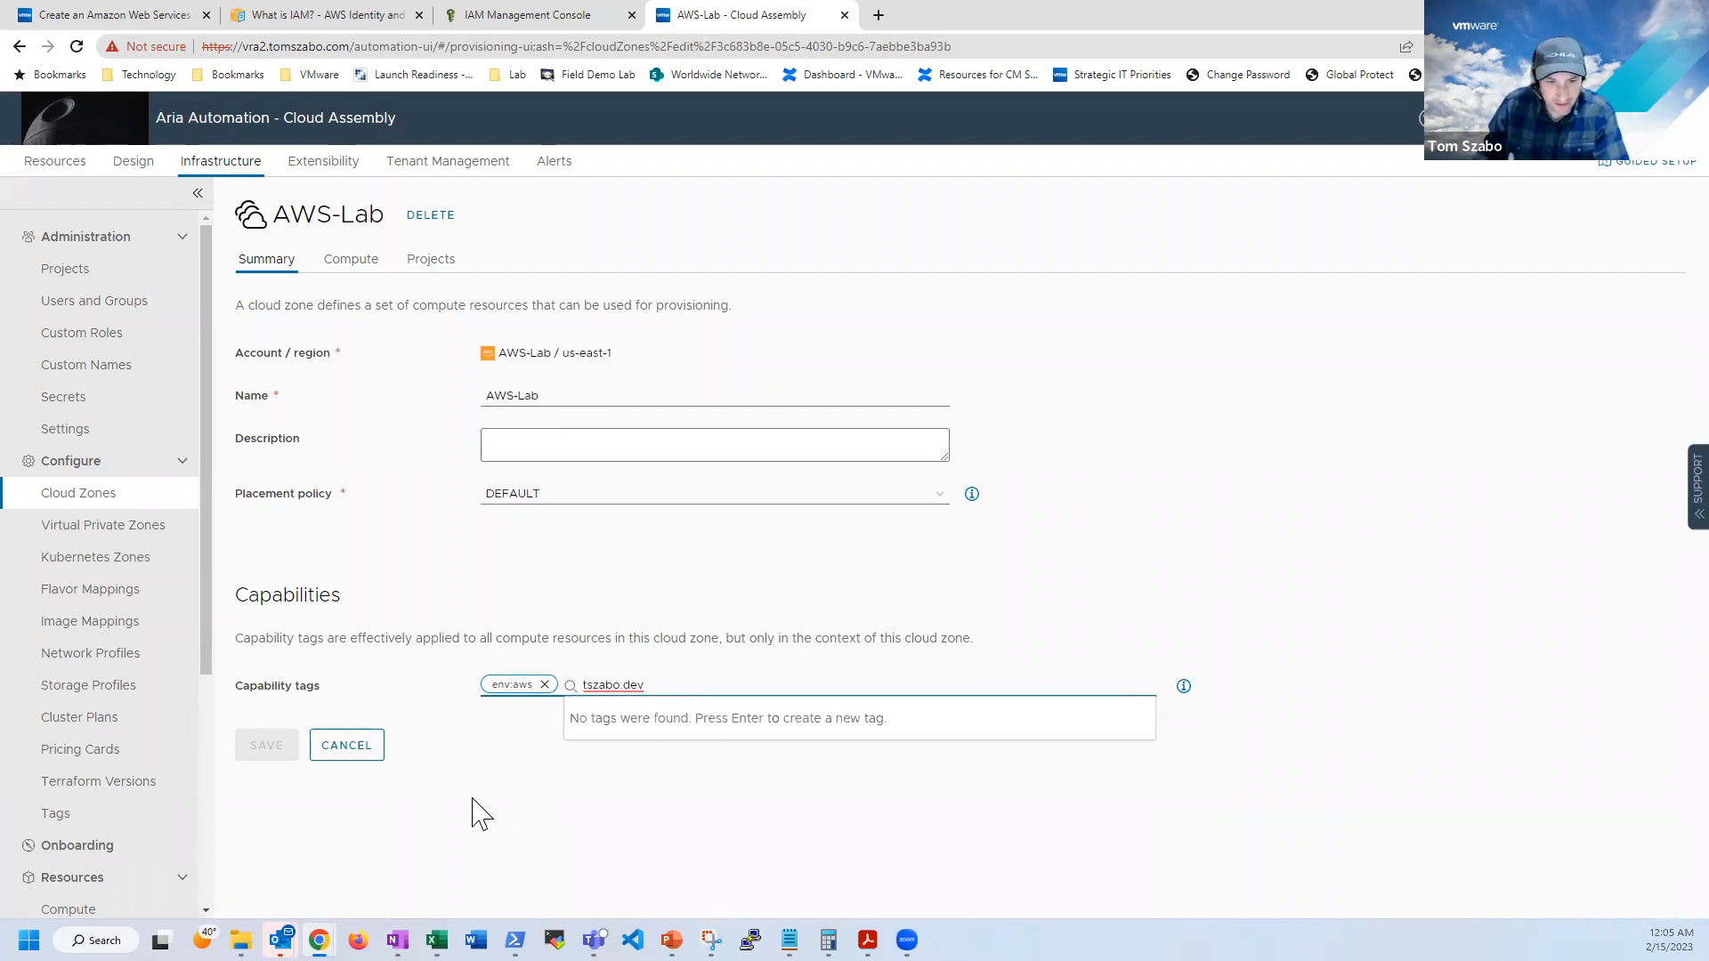
pyautogui.press('Return')
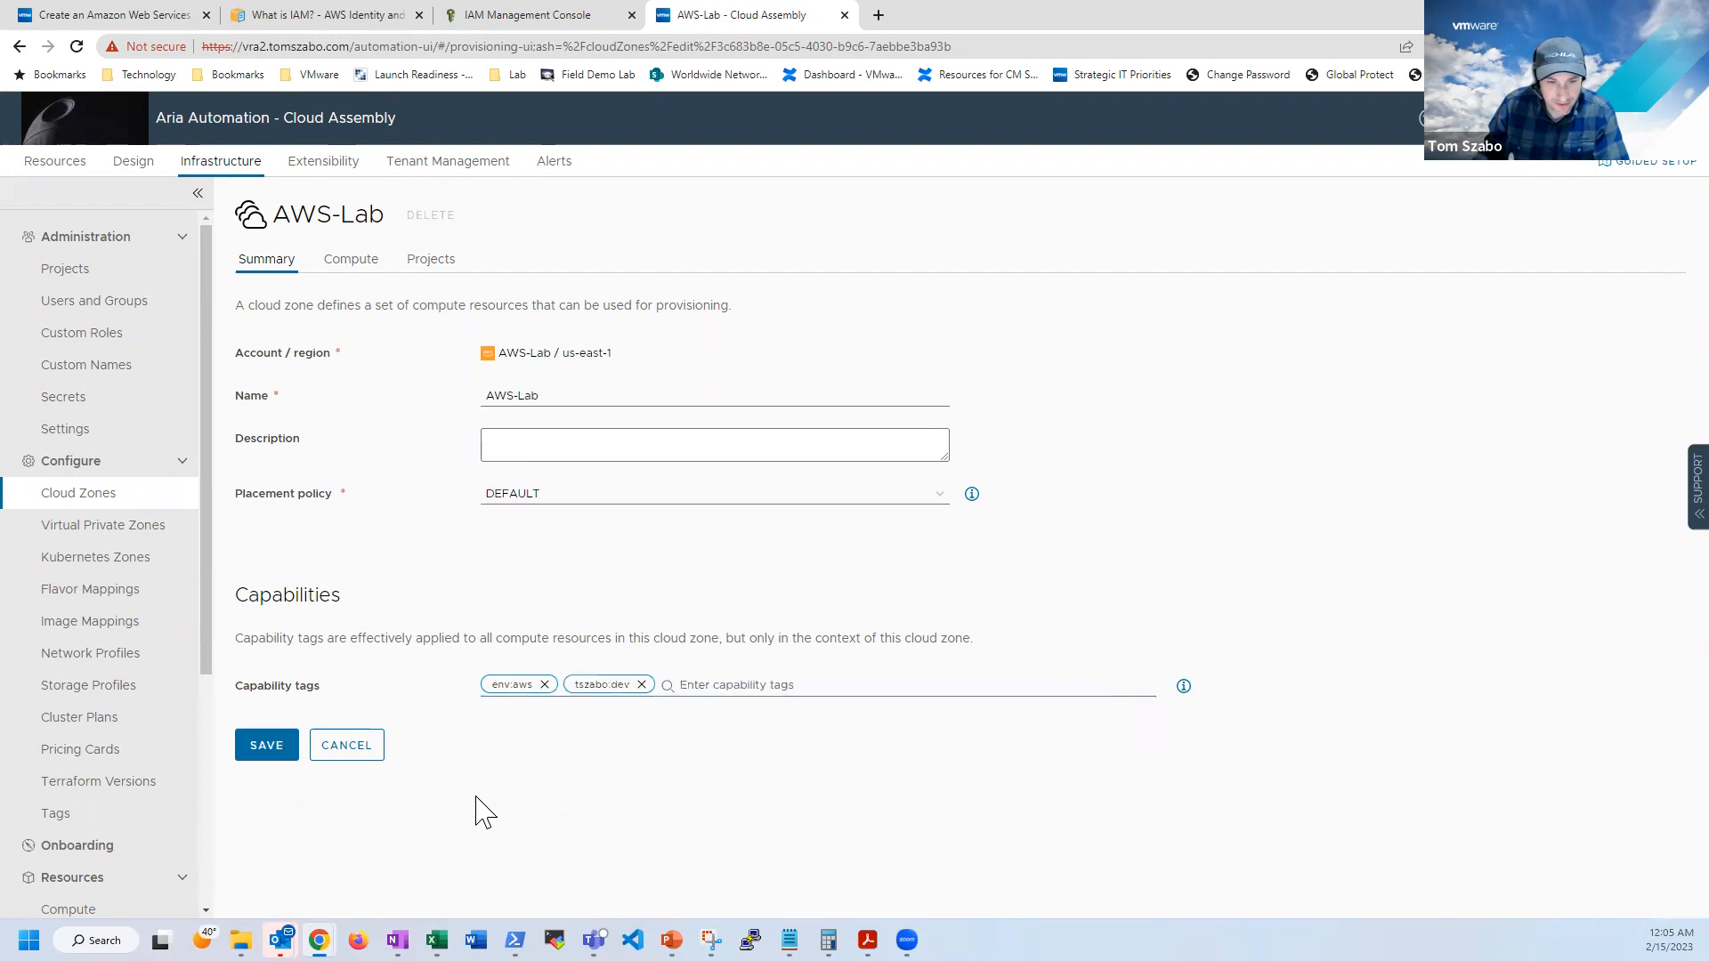
pyautogui.click(267, 747)
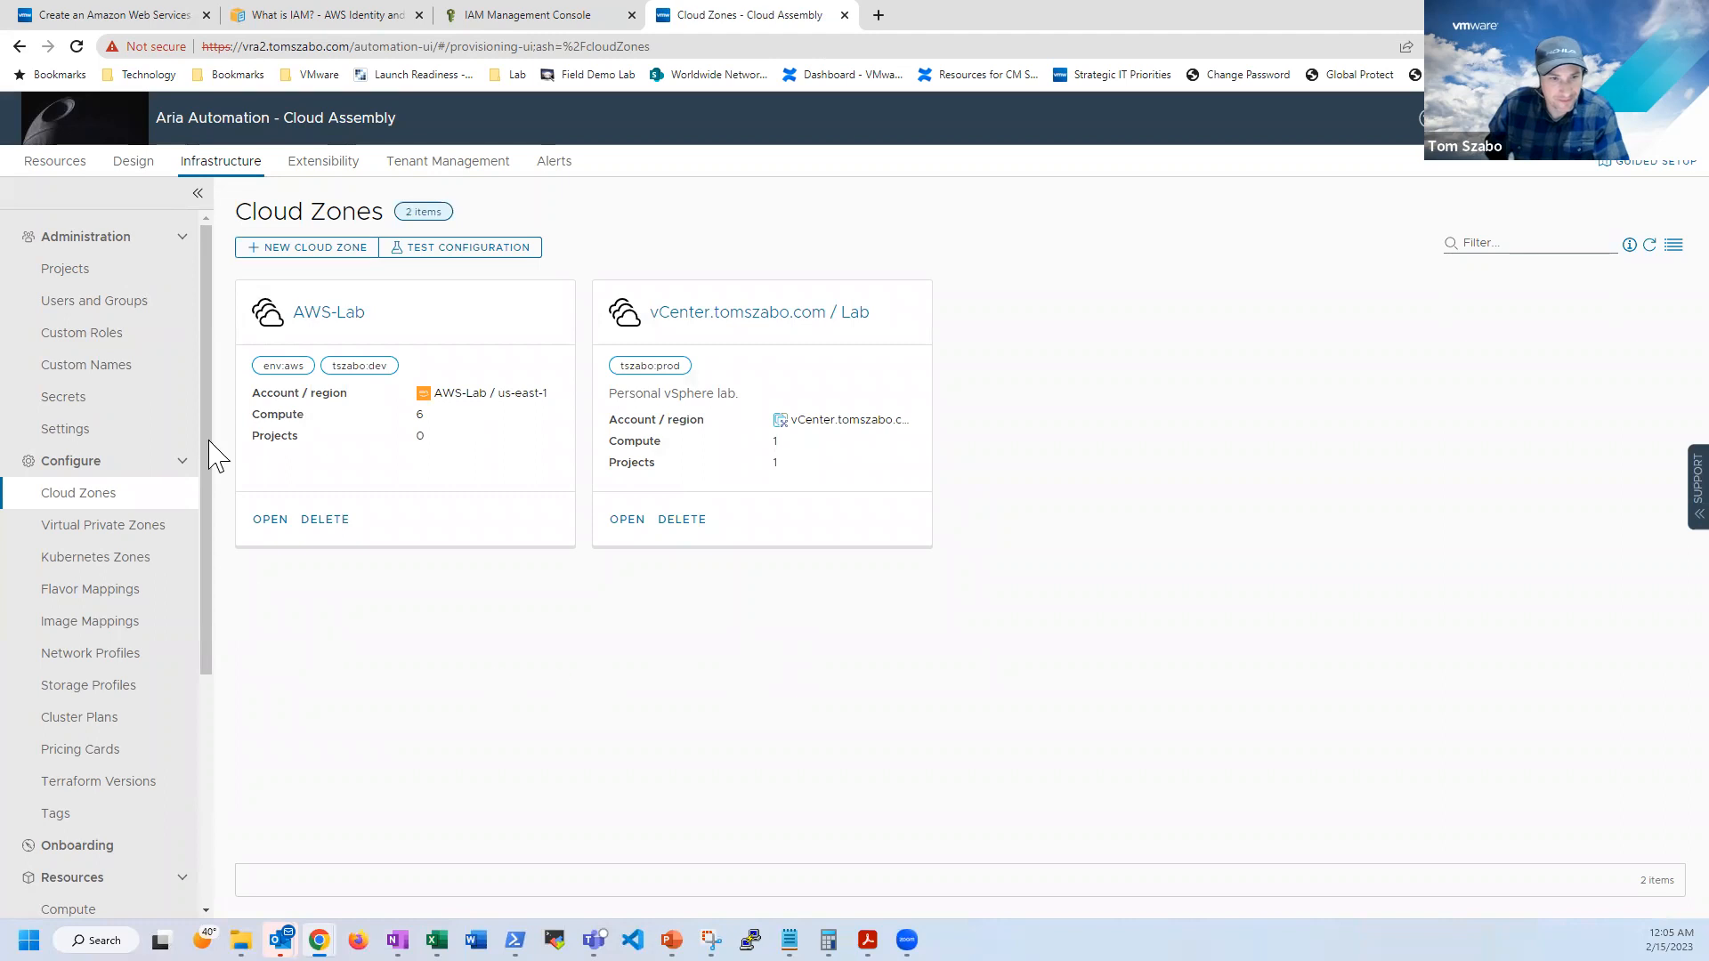
pyautogui.click(89, 273)
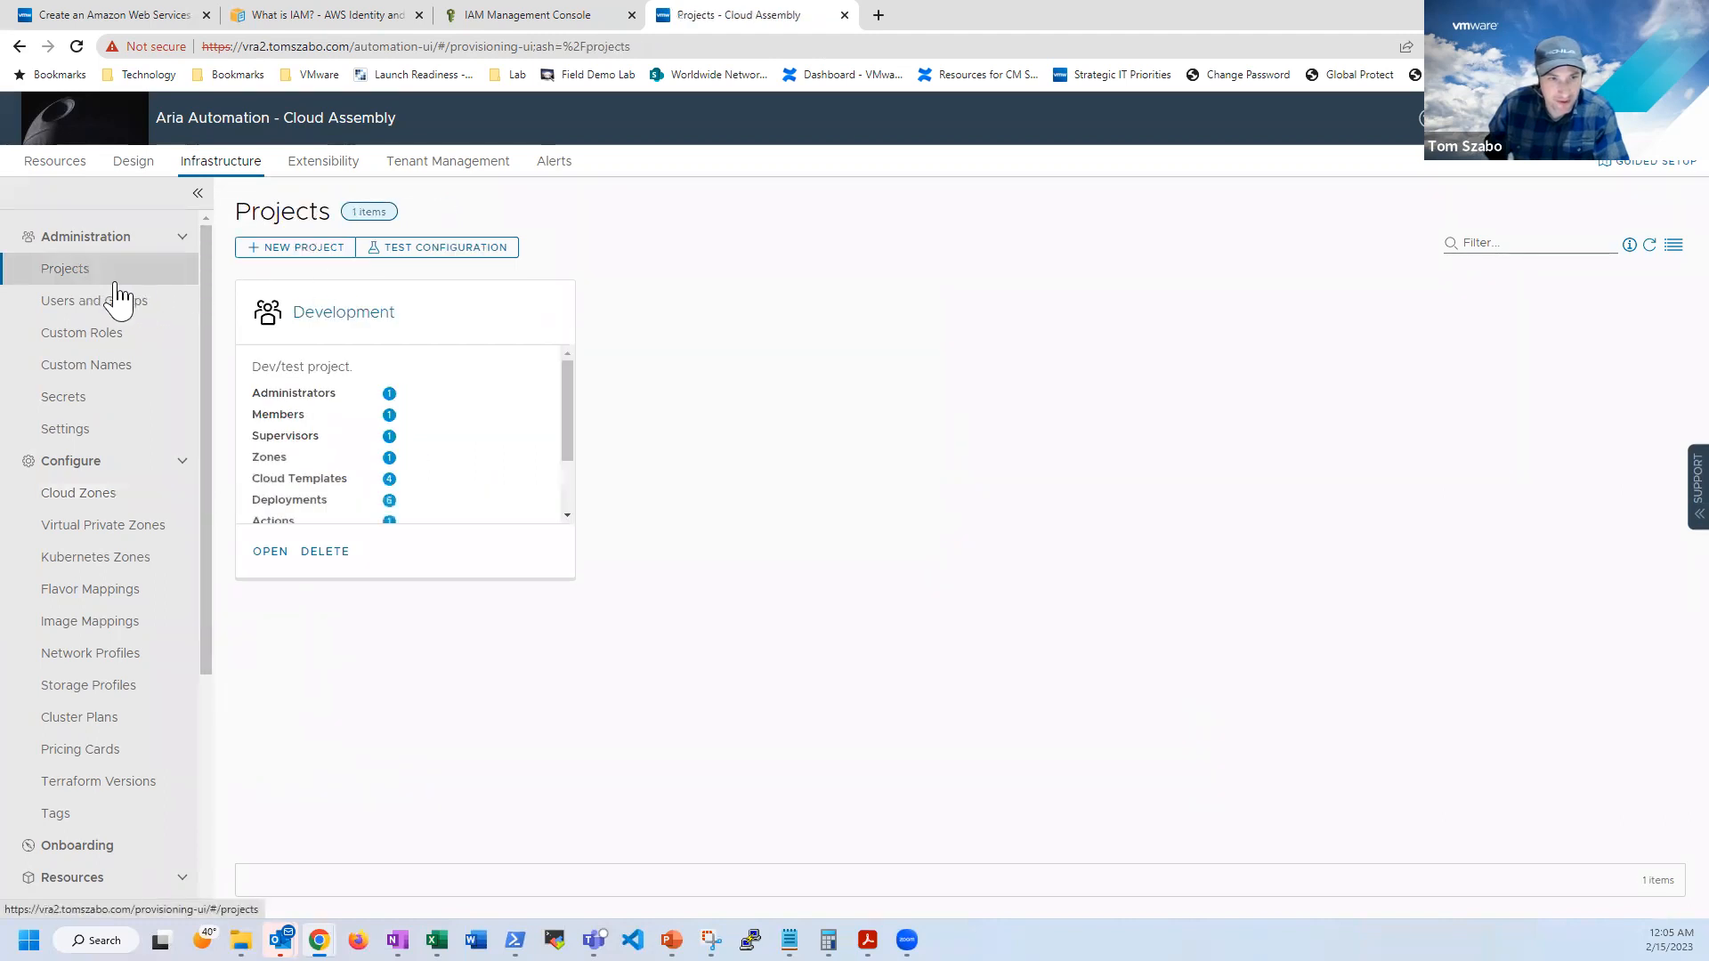
# - In the Development project's provisioning settings, add AWS-Lab as a cloud zone
pyautogui.click(343, 321)
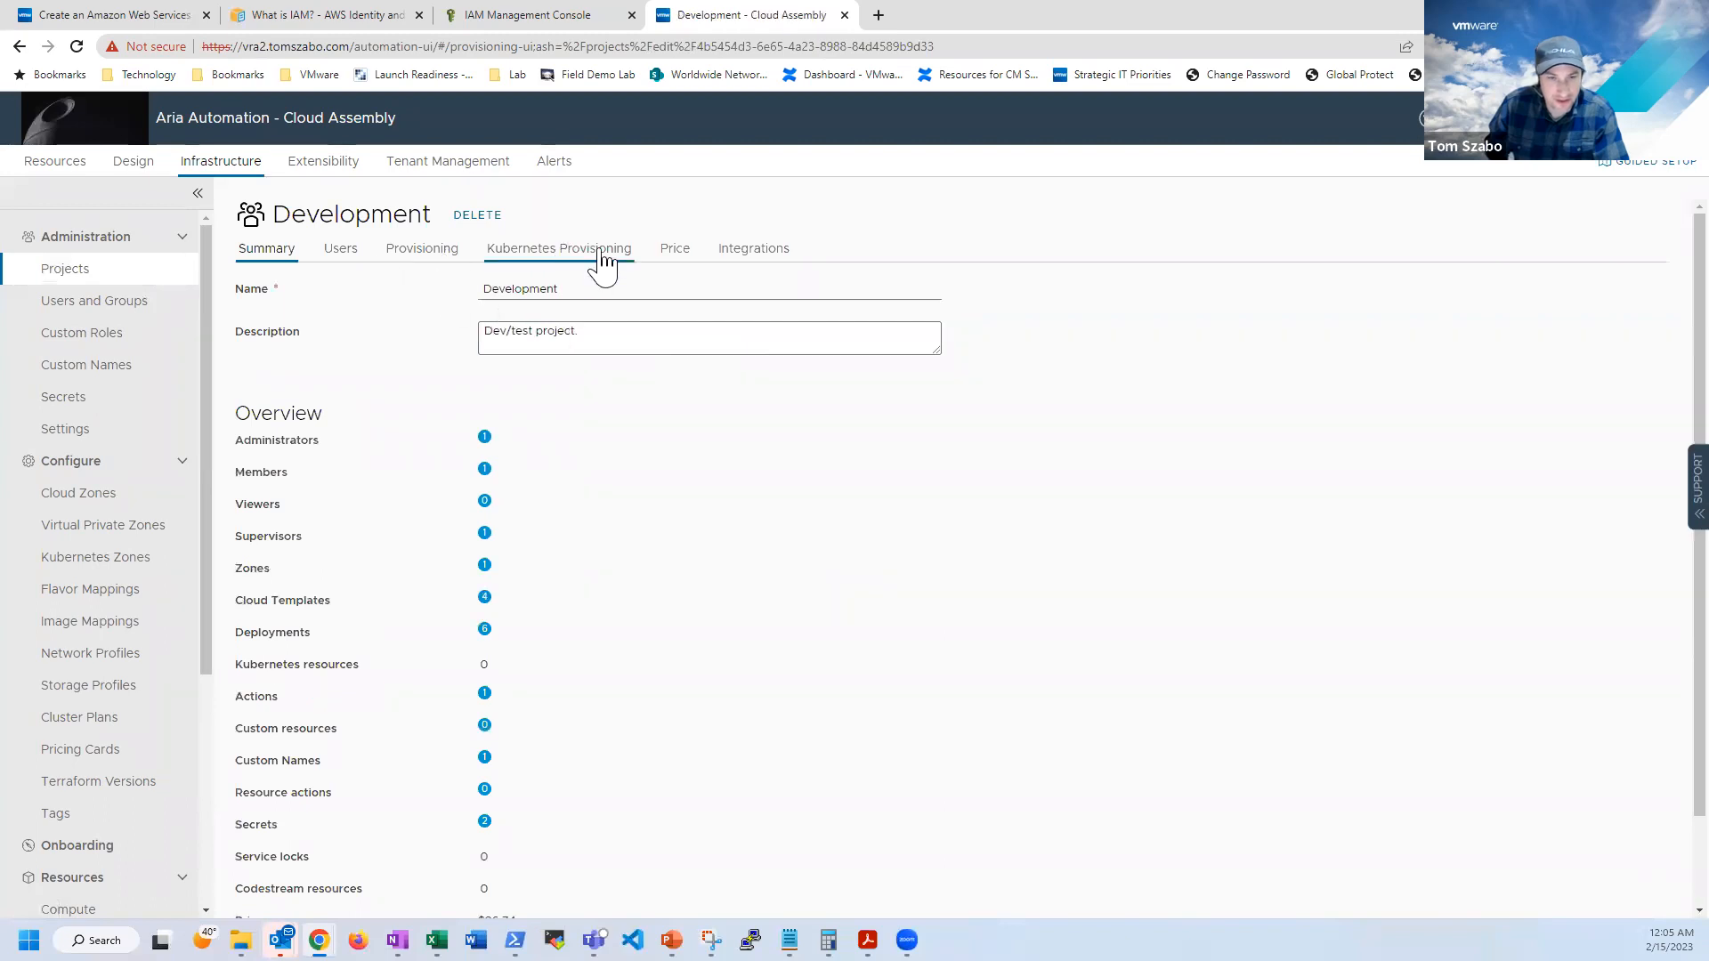
pyautogui.click(424, 253)
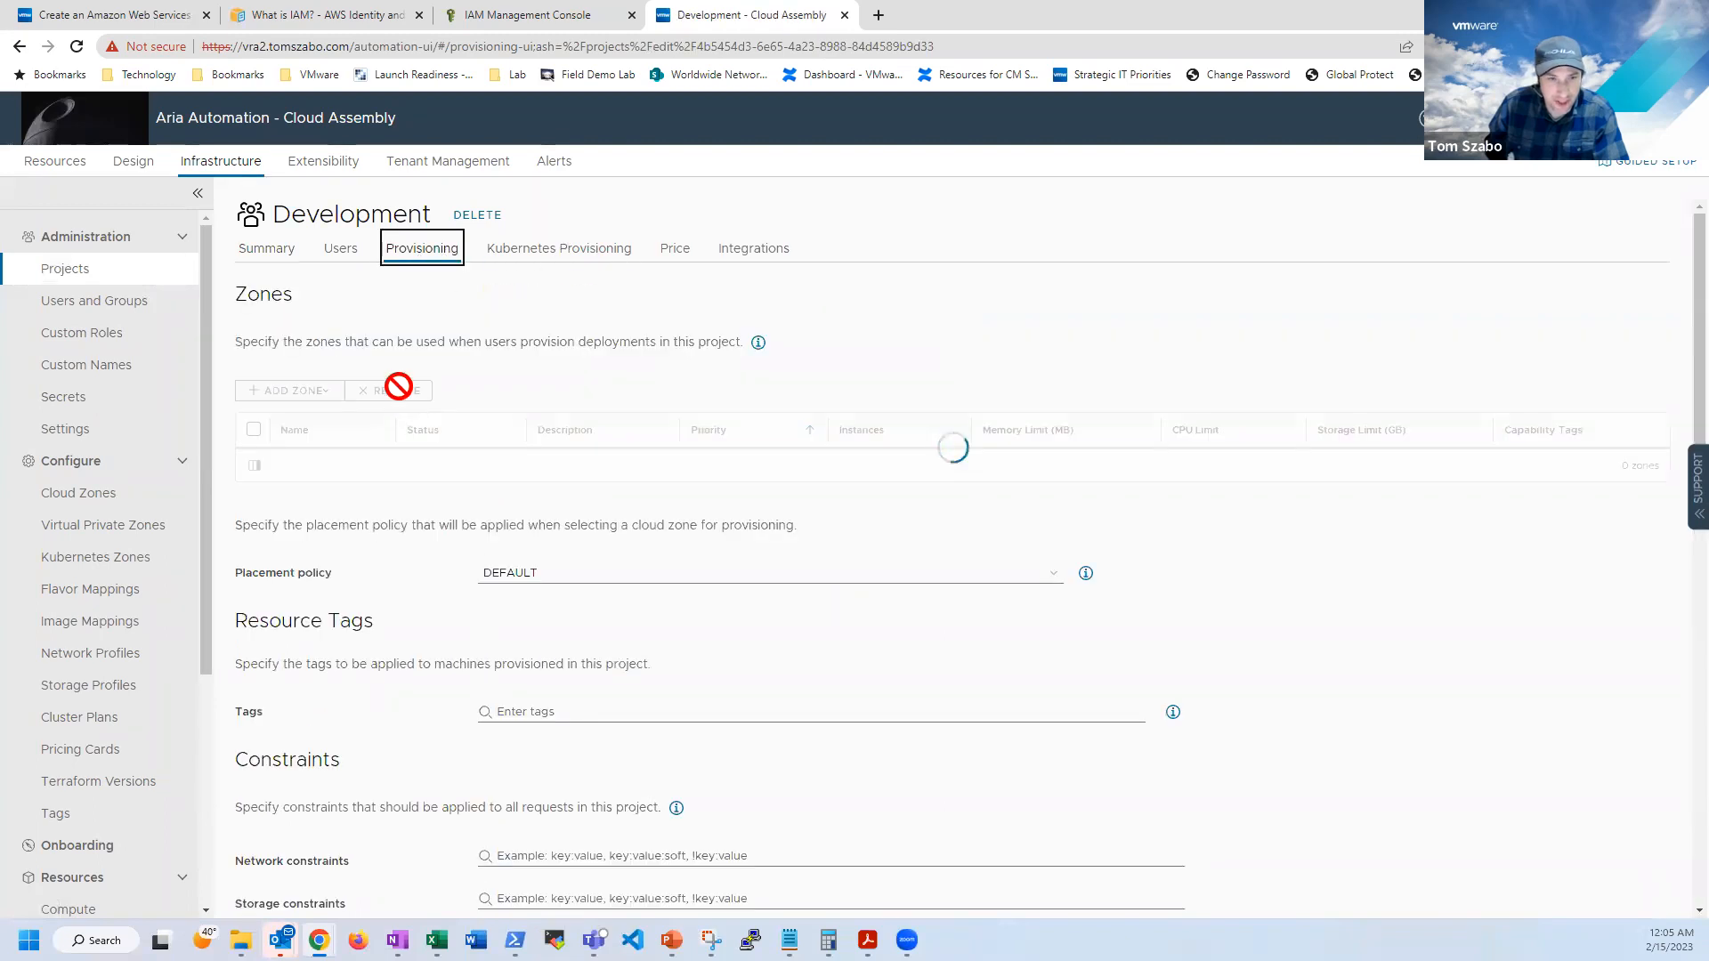
pyautogui.click(299, 391)
pyautogui.click(305, 436)
pyautogui.click(572, 453)
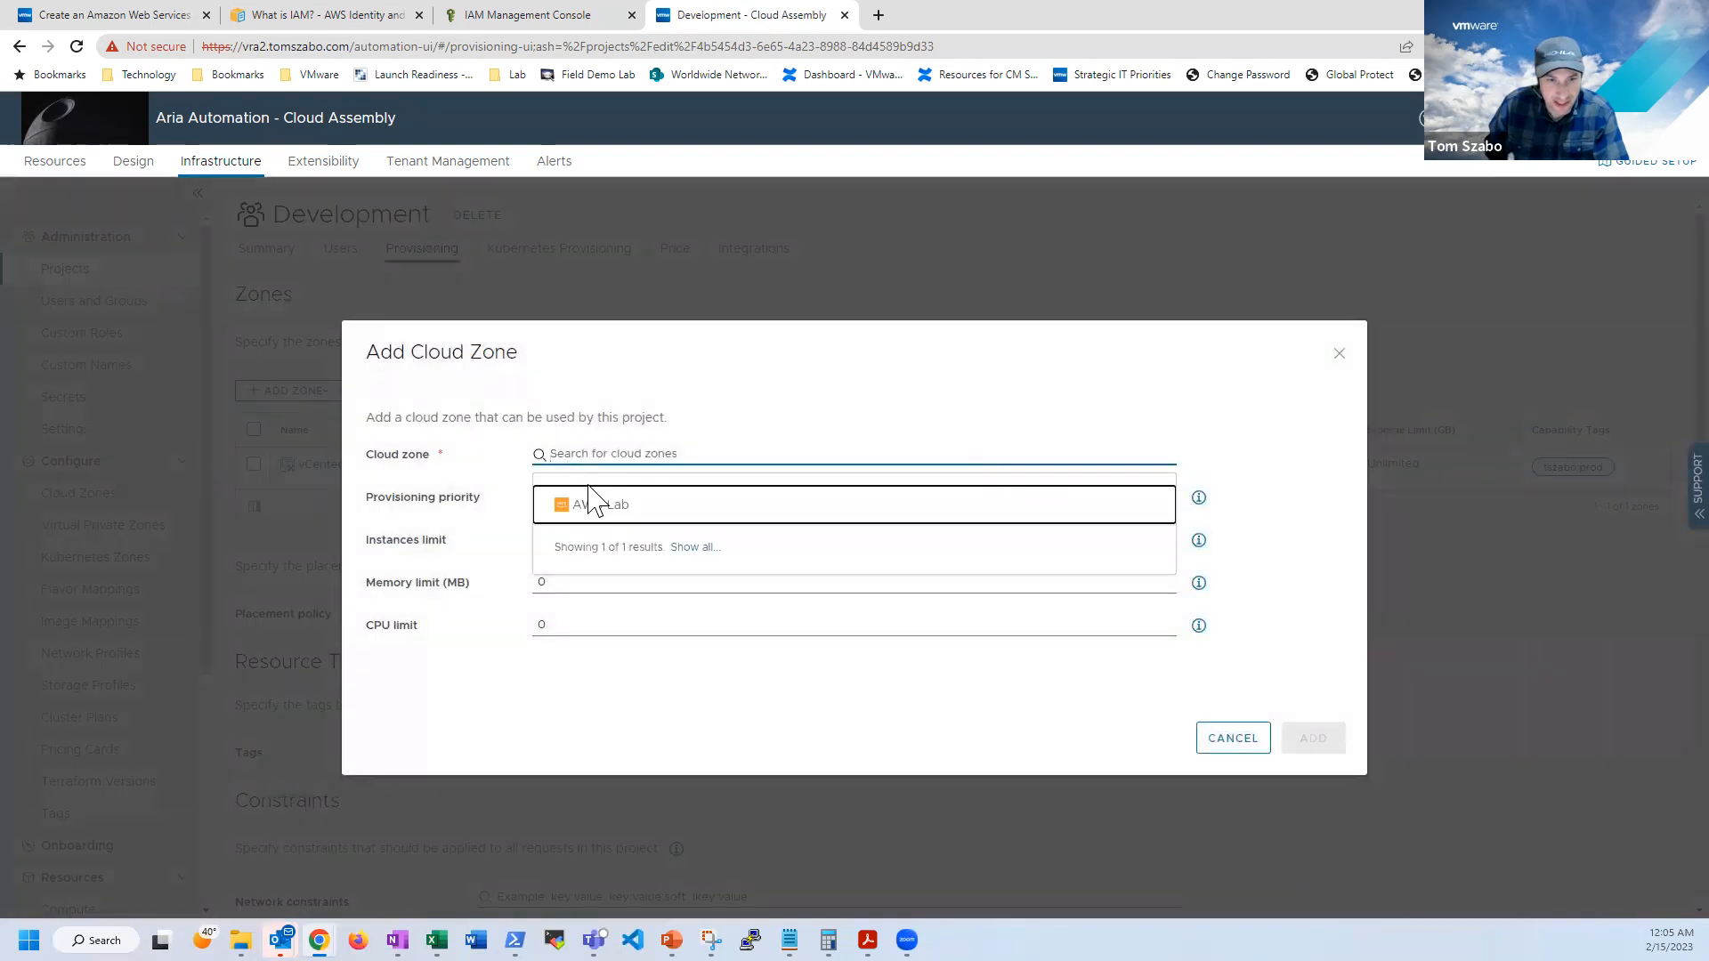
pyautogui.click(594, 512)
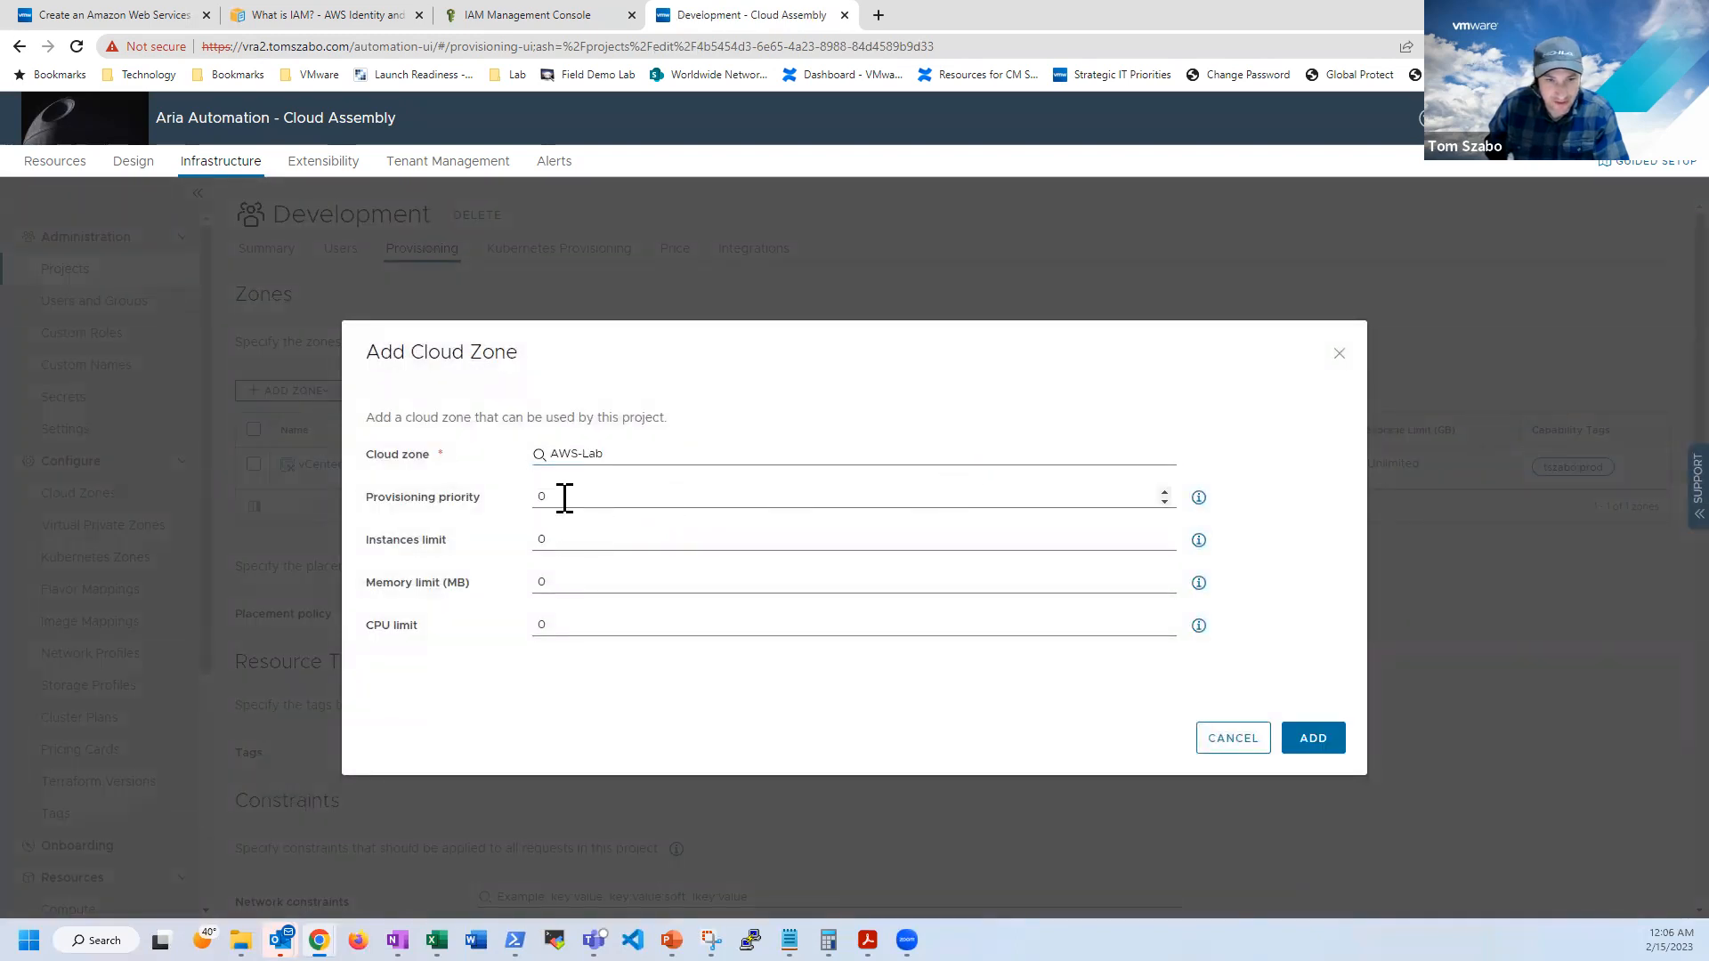
# - Give AWS-Lab a 15-instance limit, add it, and open the cloud templates list
pyautogui.moveTo(557, 539); pyautogui.dragTo(457, 541)
pyautogui.write('15')
pyautogui.click(484, 703)
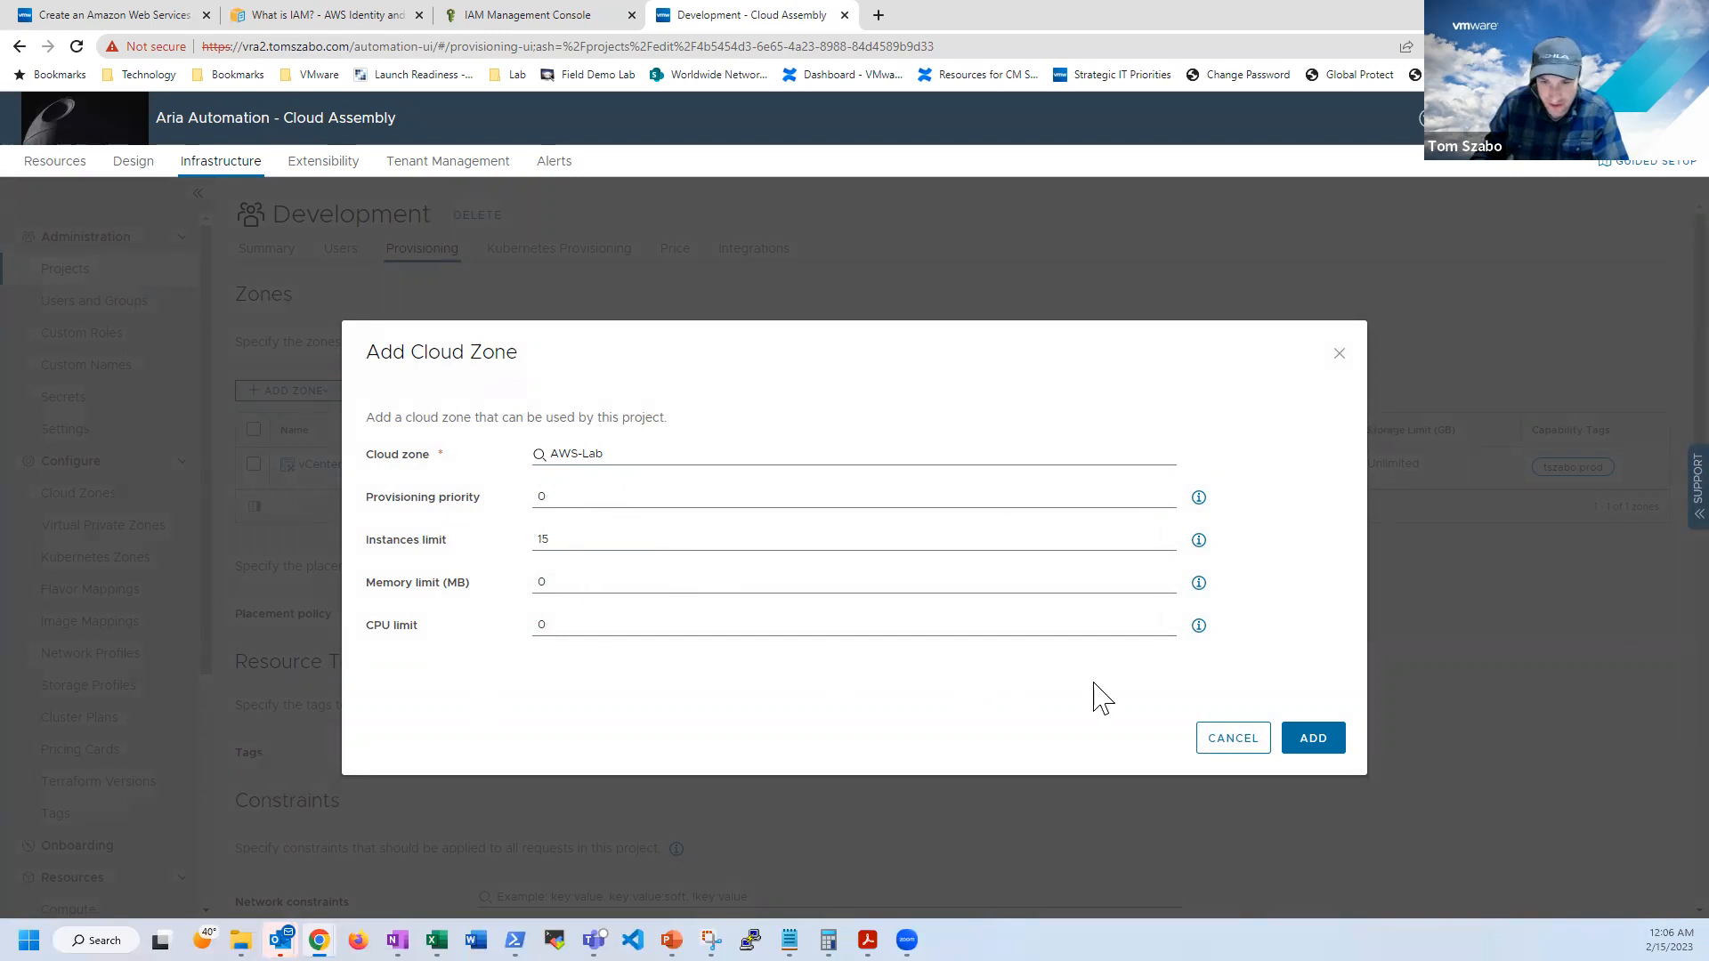
pyautogui.click(1300, 737)
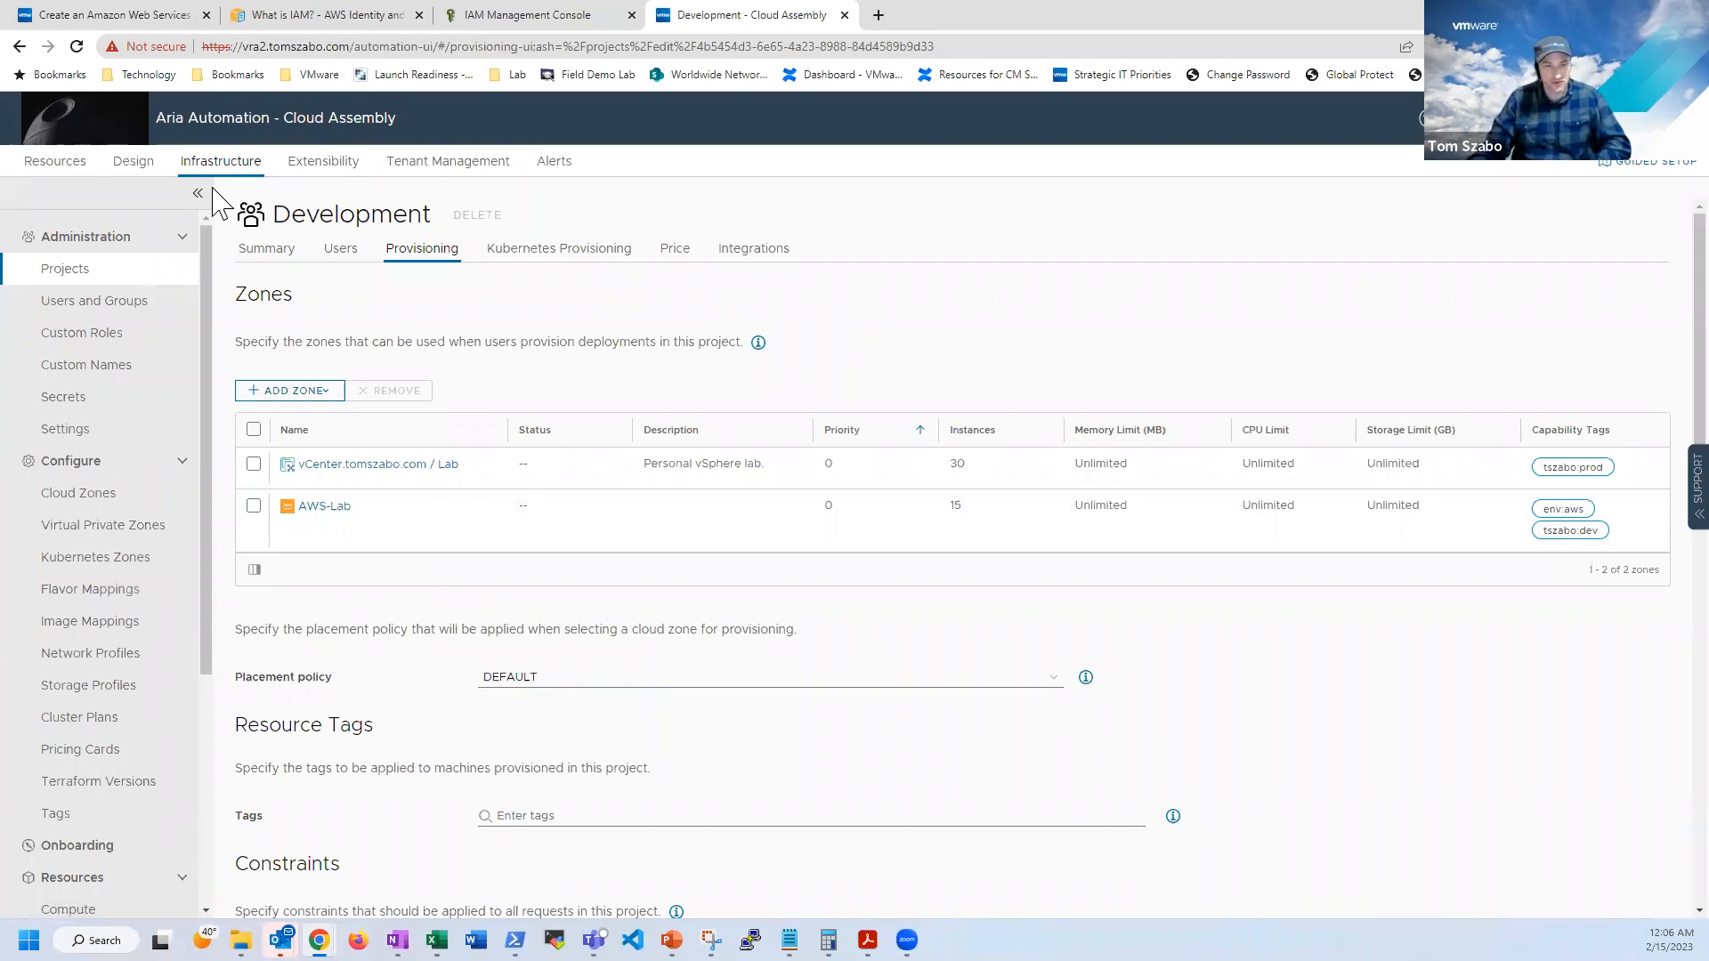
pyautogui.click(133, 163)
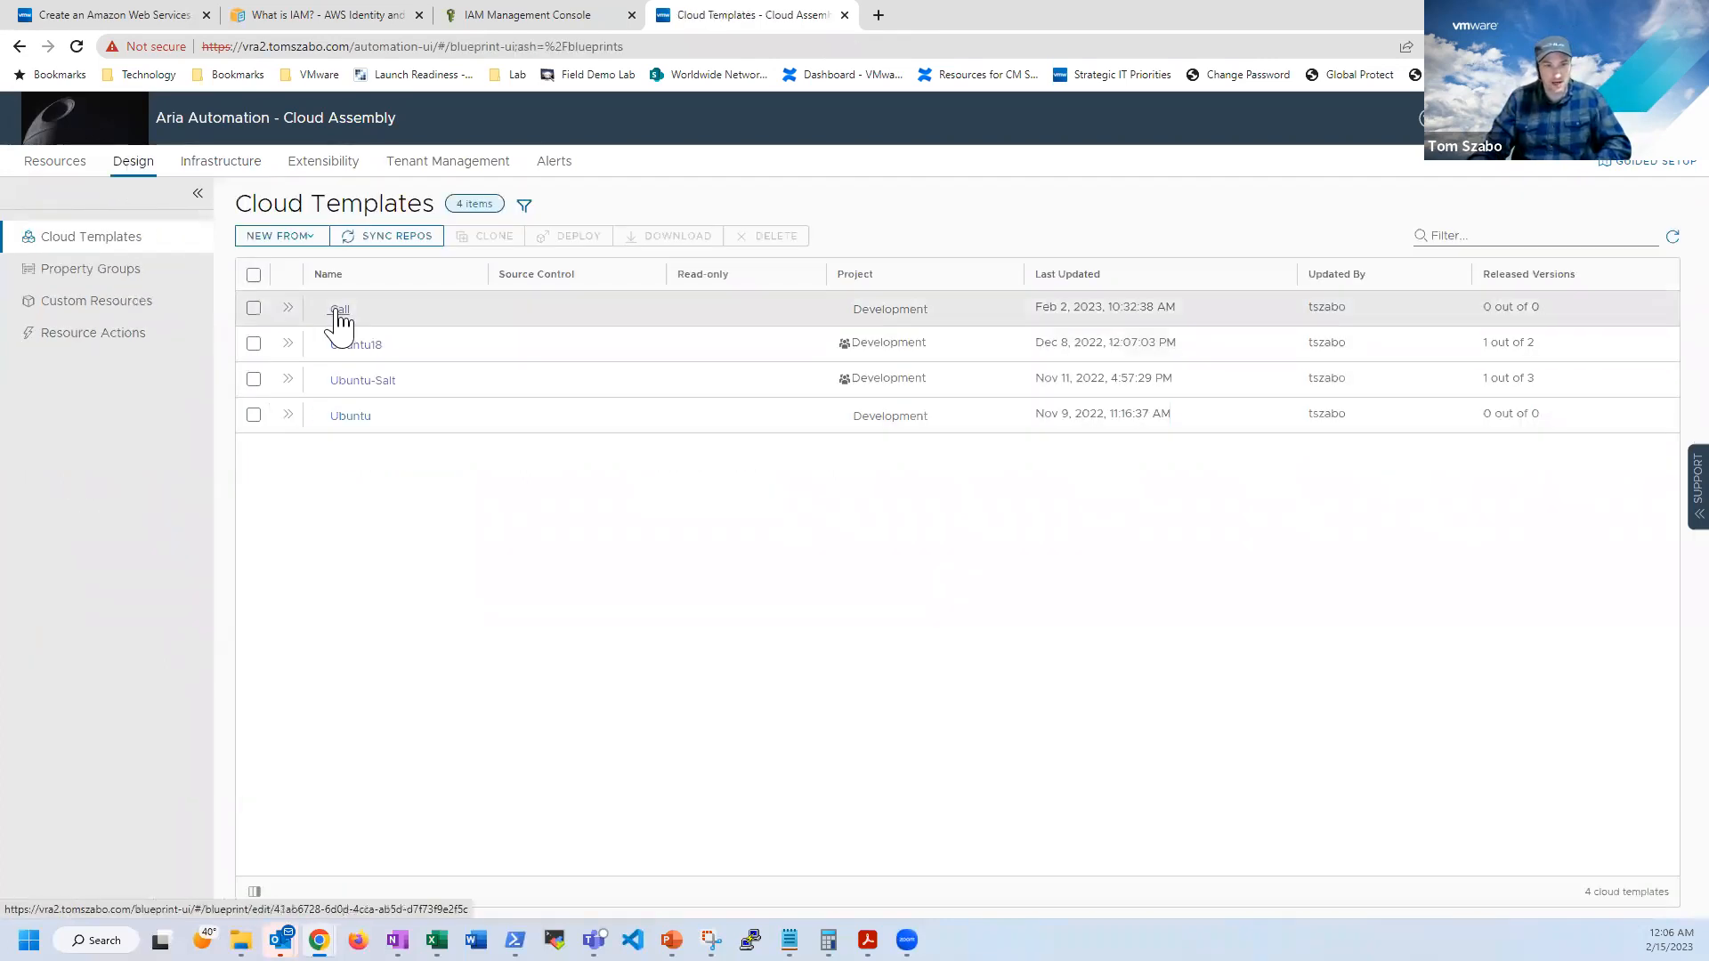